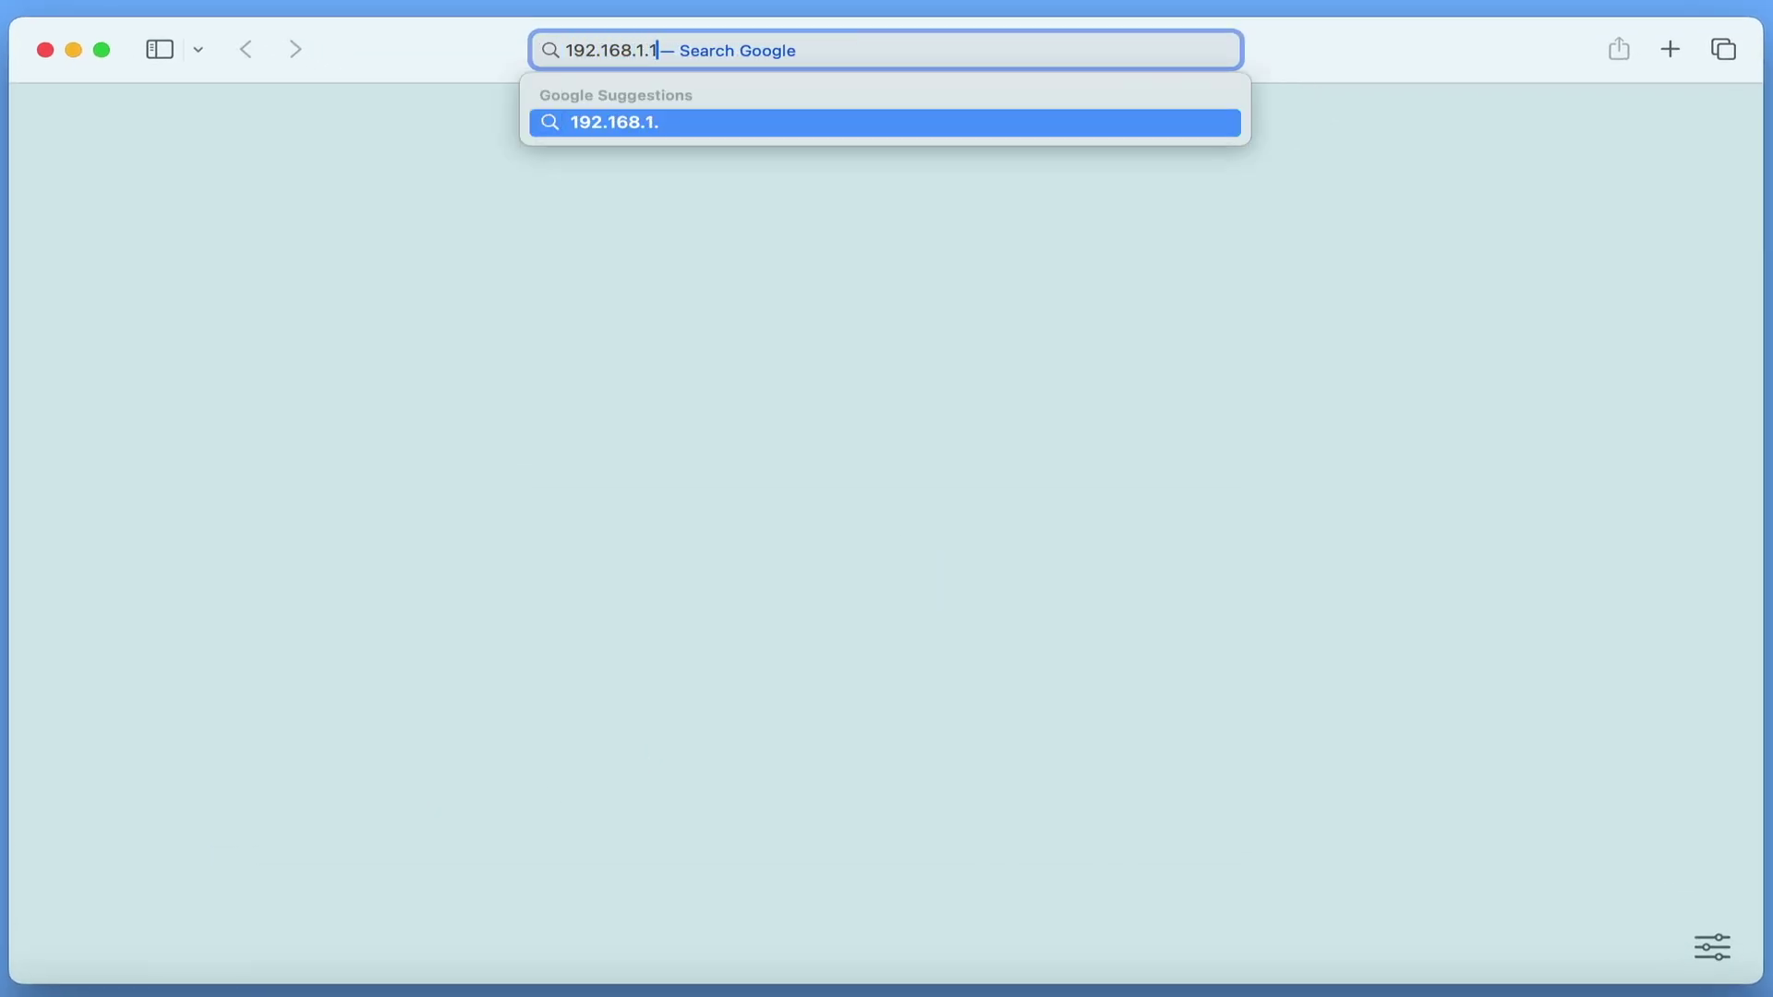
- Load 192.168.1.1 and sign in with the administrator username and its password
{"action": "key", "text": "Return"}
{"action": "type", "text": "administrator"}
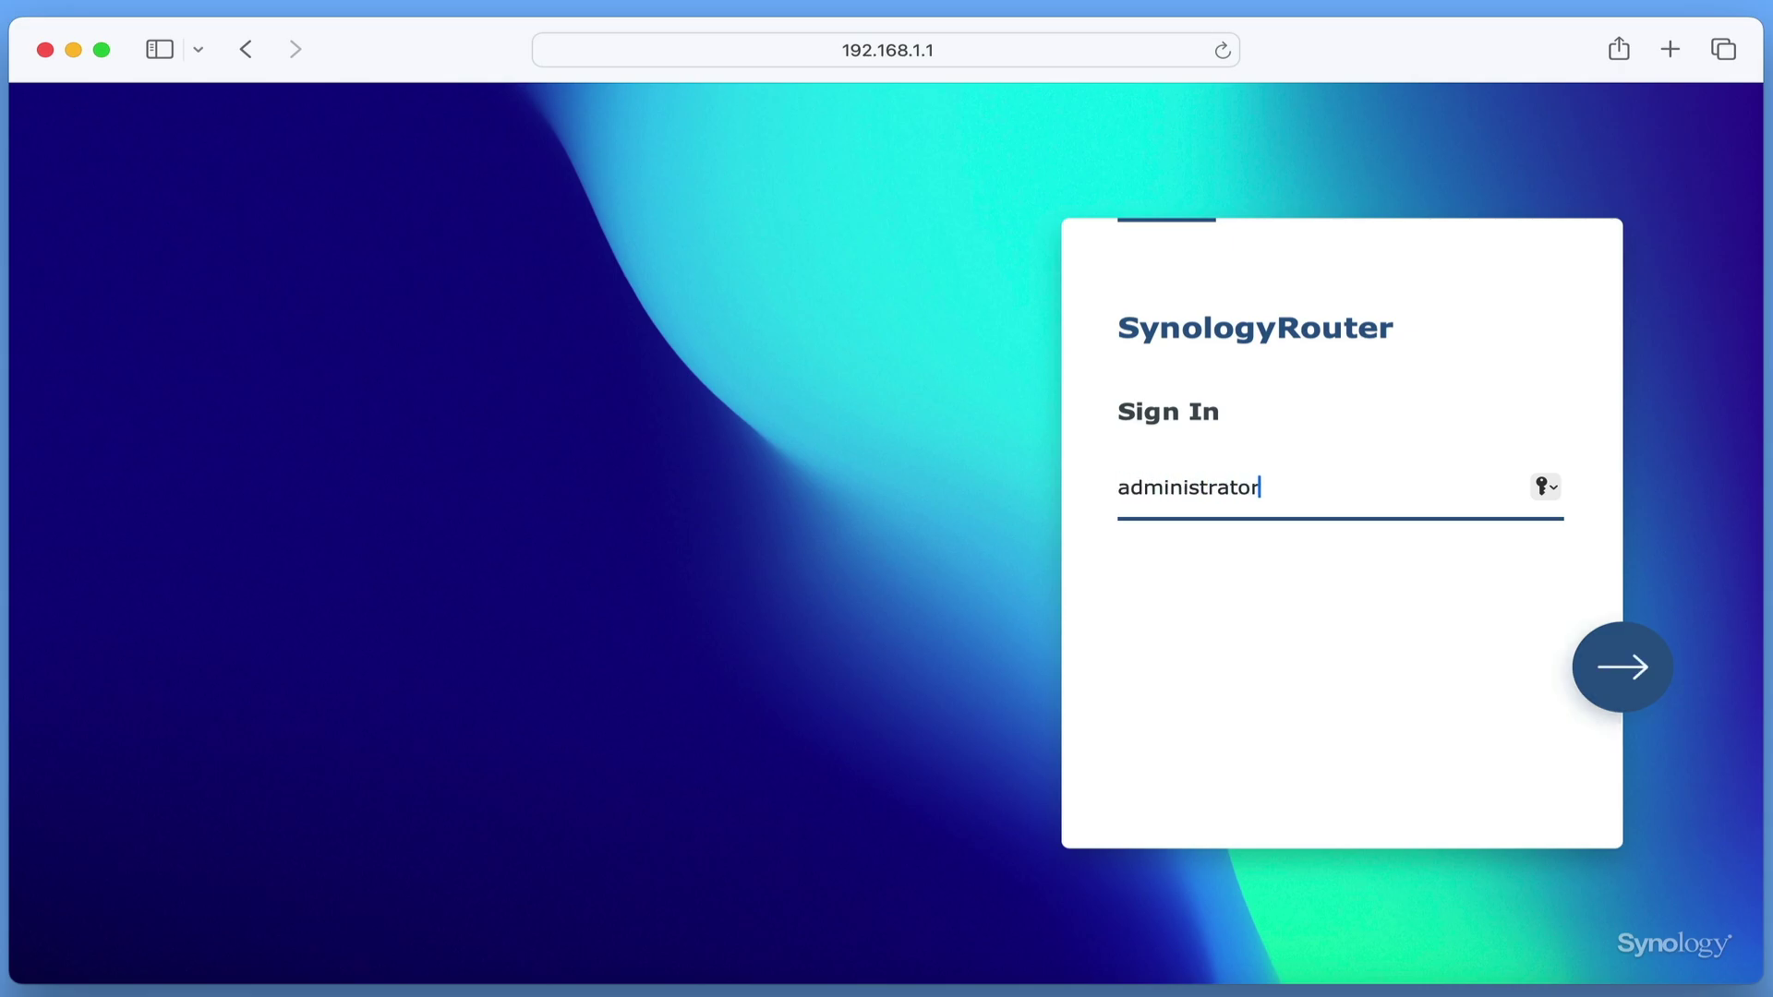
{"action": "key", "text": "Return"}
{"action": "type", "text": "••••••"}
{"action": "key", "text": "Return"}
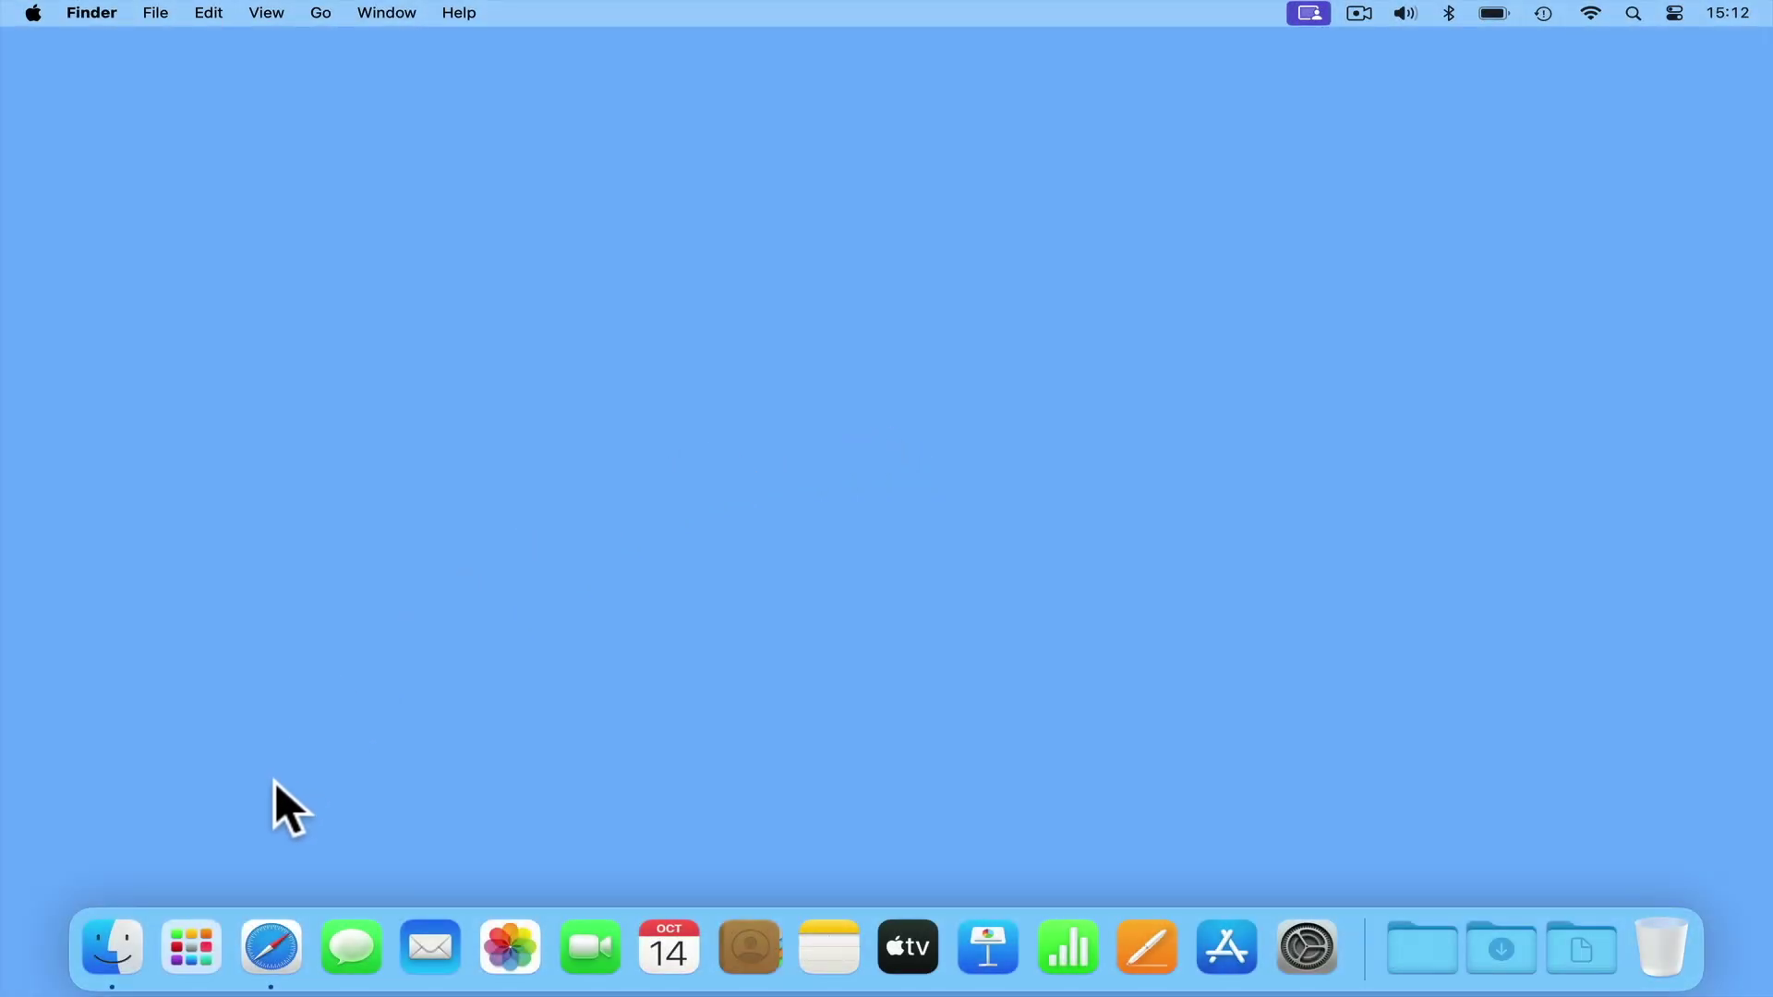
- Launch Safari from the Dock to get a blank browser window
{"action": "left_click", "coordinate": [290, 944]}
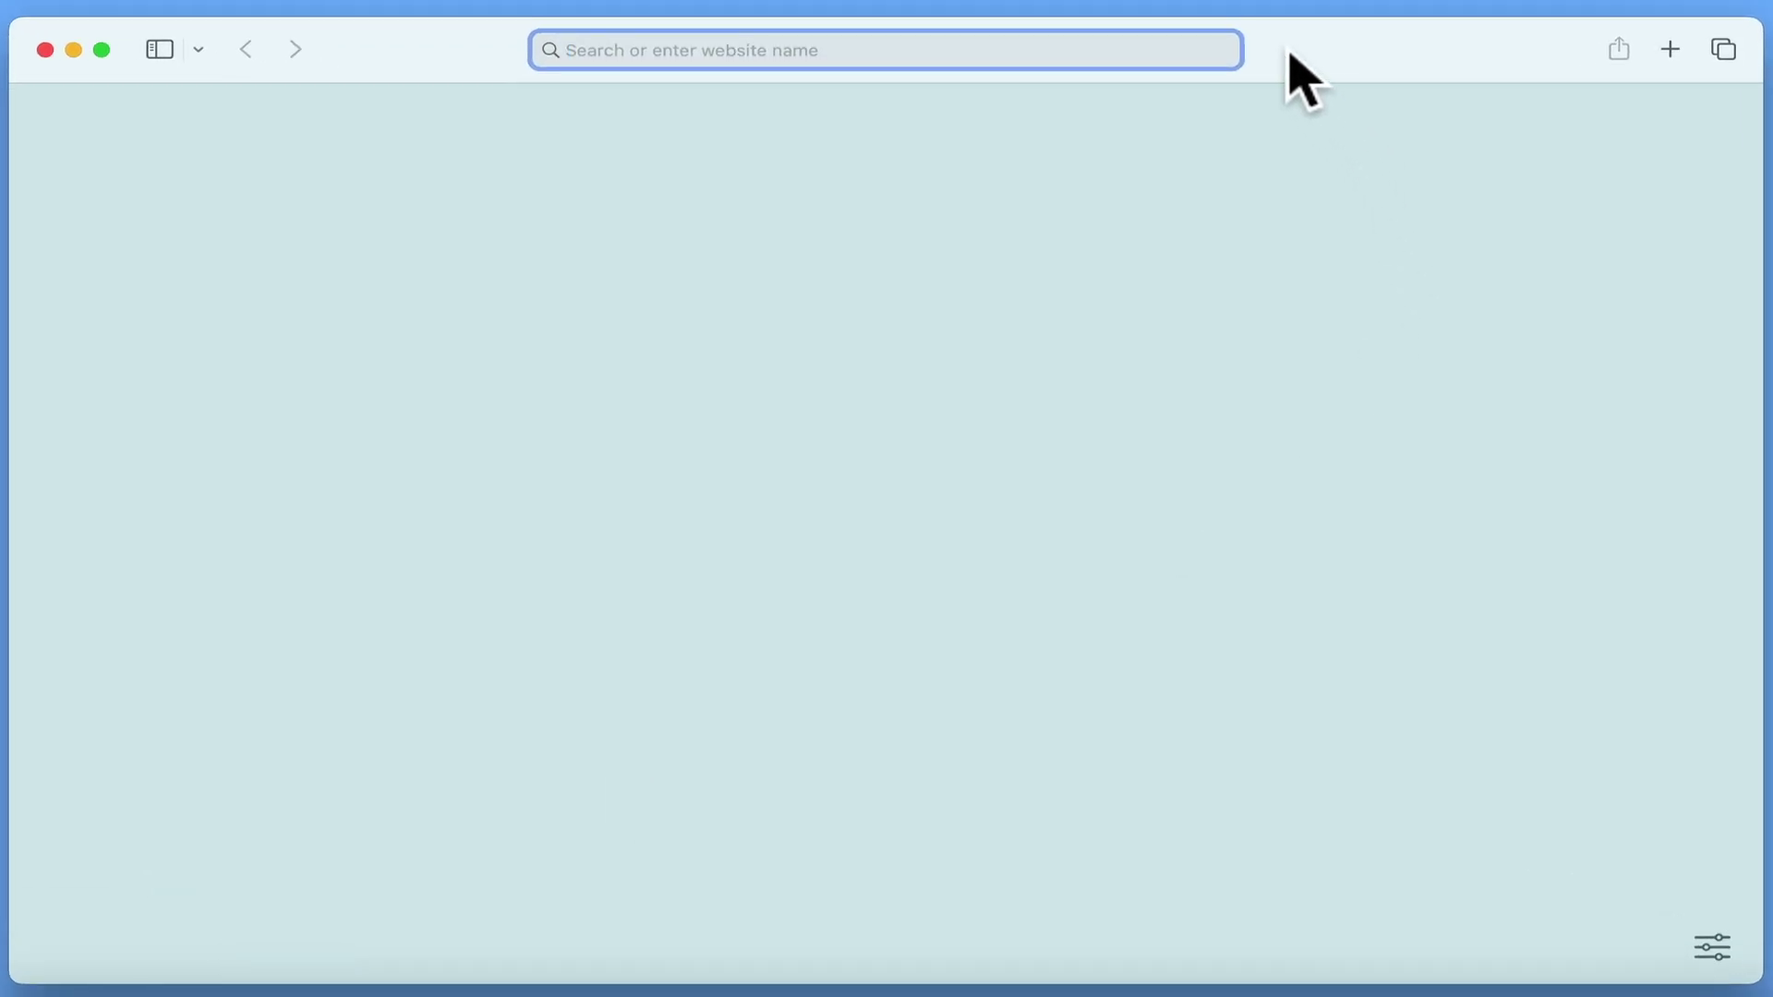
- Accept the 'router' address suggestion to load Synology's help site
{"action": "type", "text": "router"}
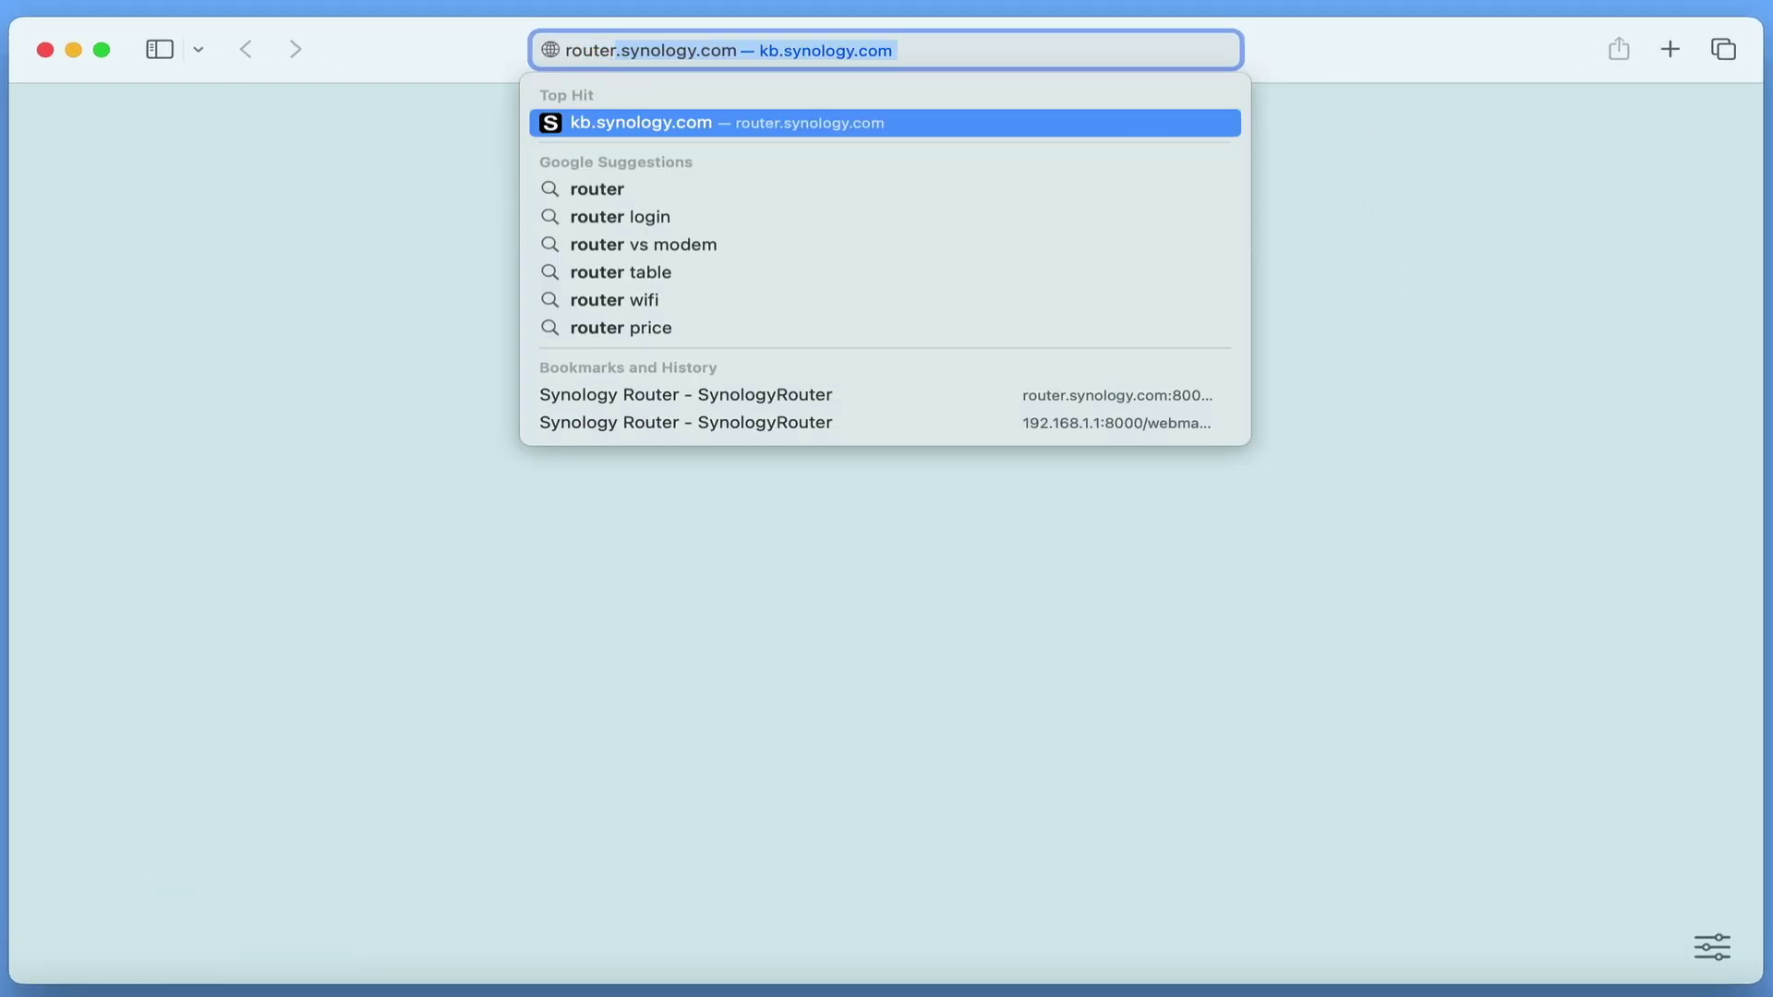
{"action": "key", "text": "Right"}
{"action": "key", "text": "Return"}
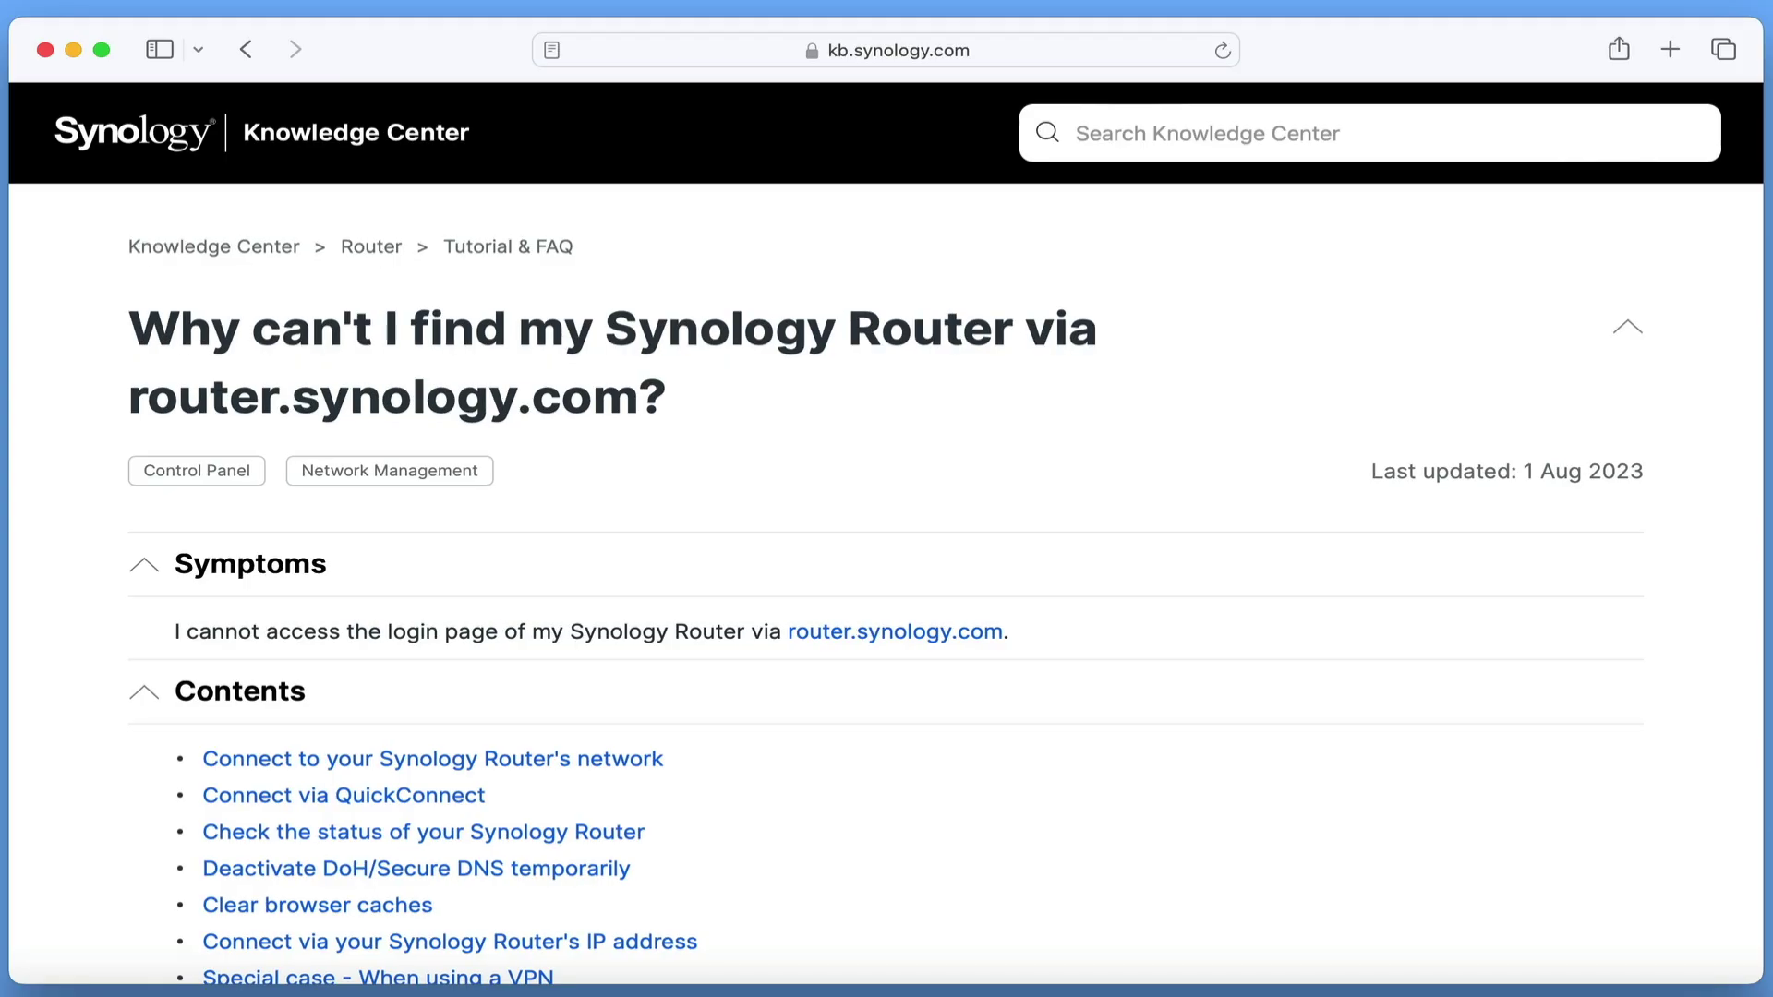
- Replace the address with 192.168.1.1 to reach the router's Reset Password form
{"action": "left_click", "coordinate": [1112, 48]}
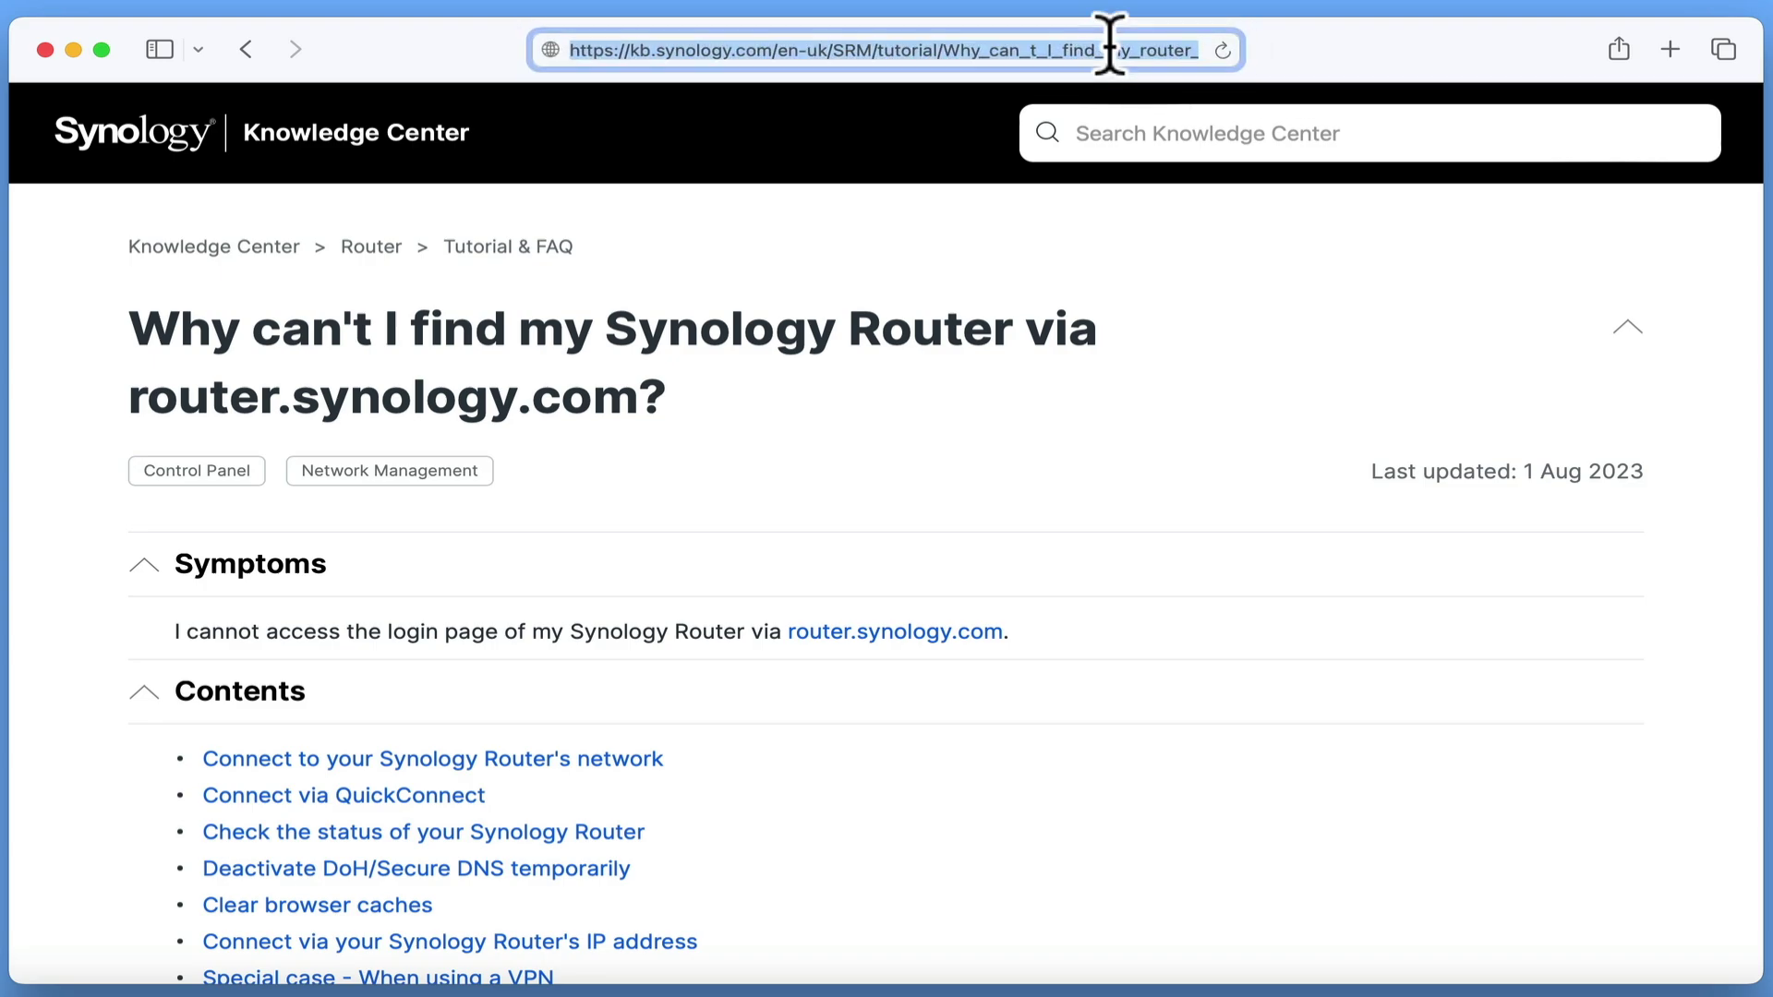
{"action": "type", "text": "19"}
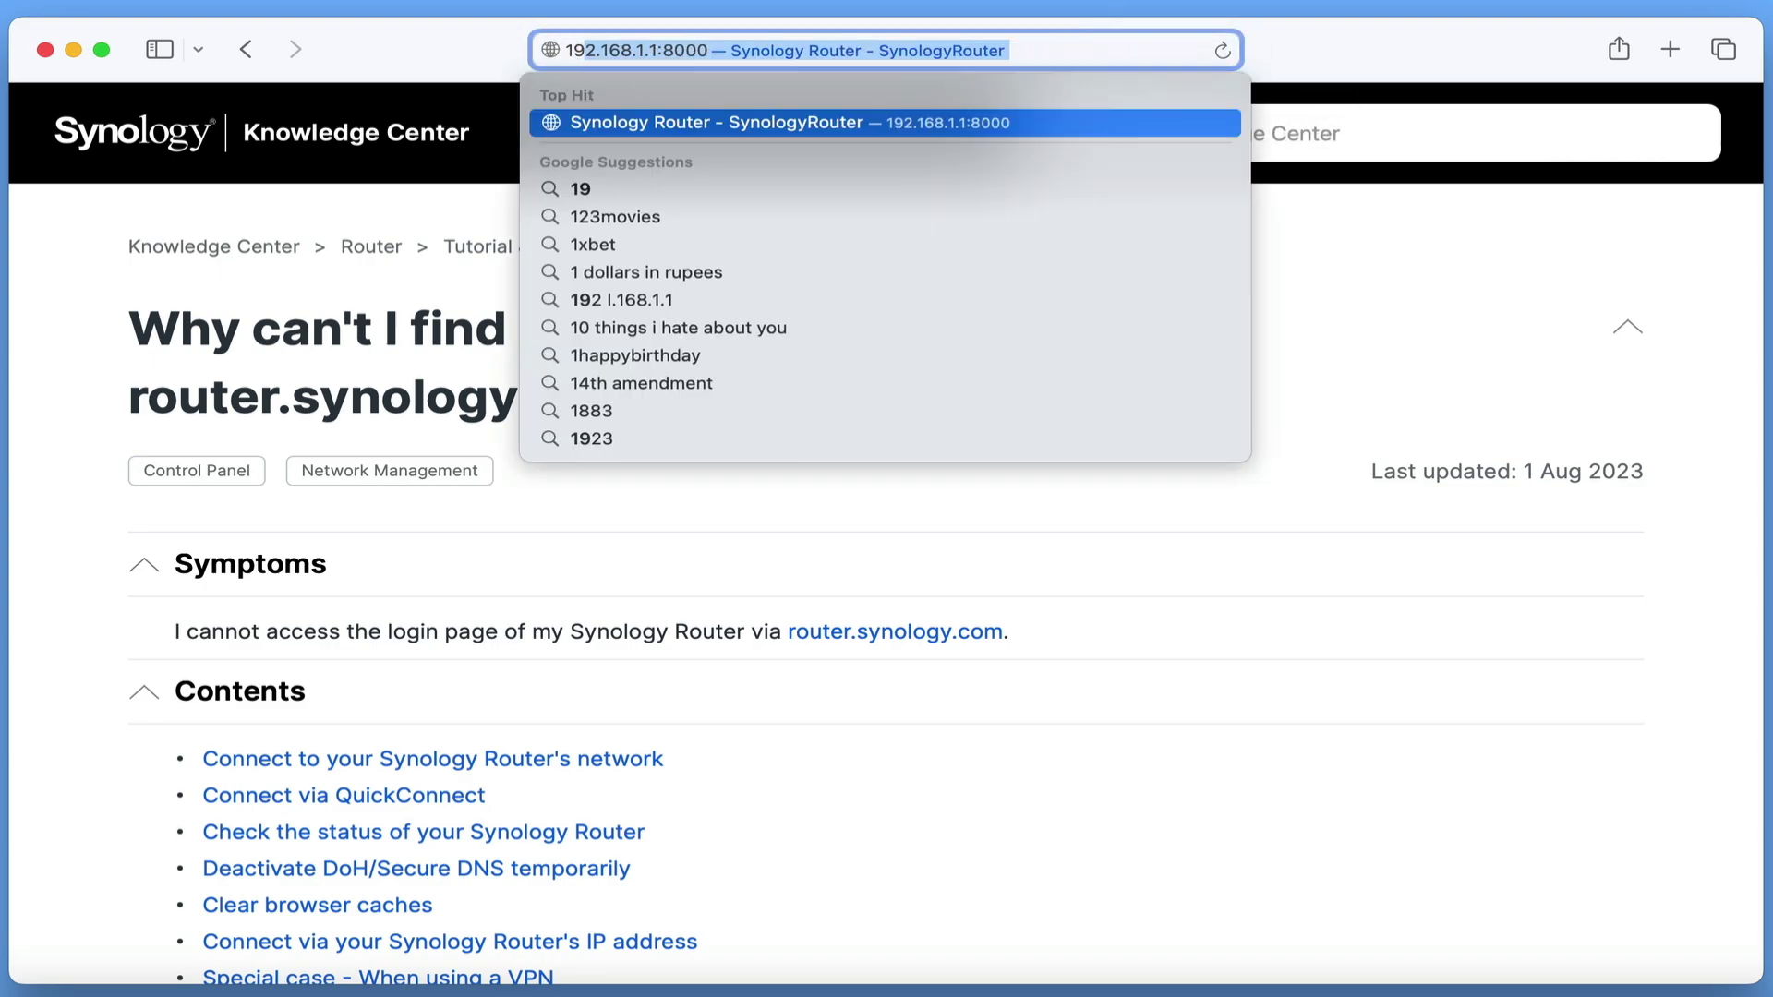
{"action": "type", "text": "2.168.1.1"}
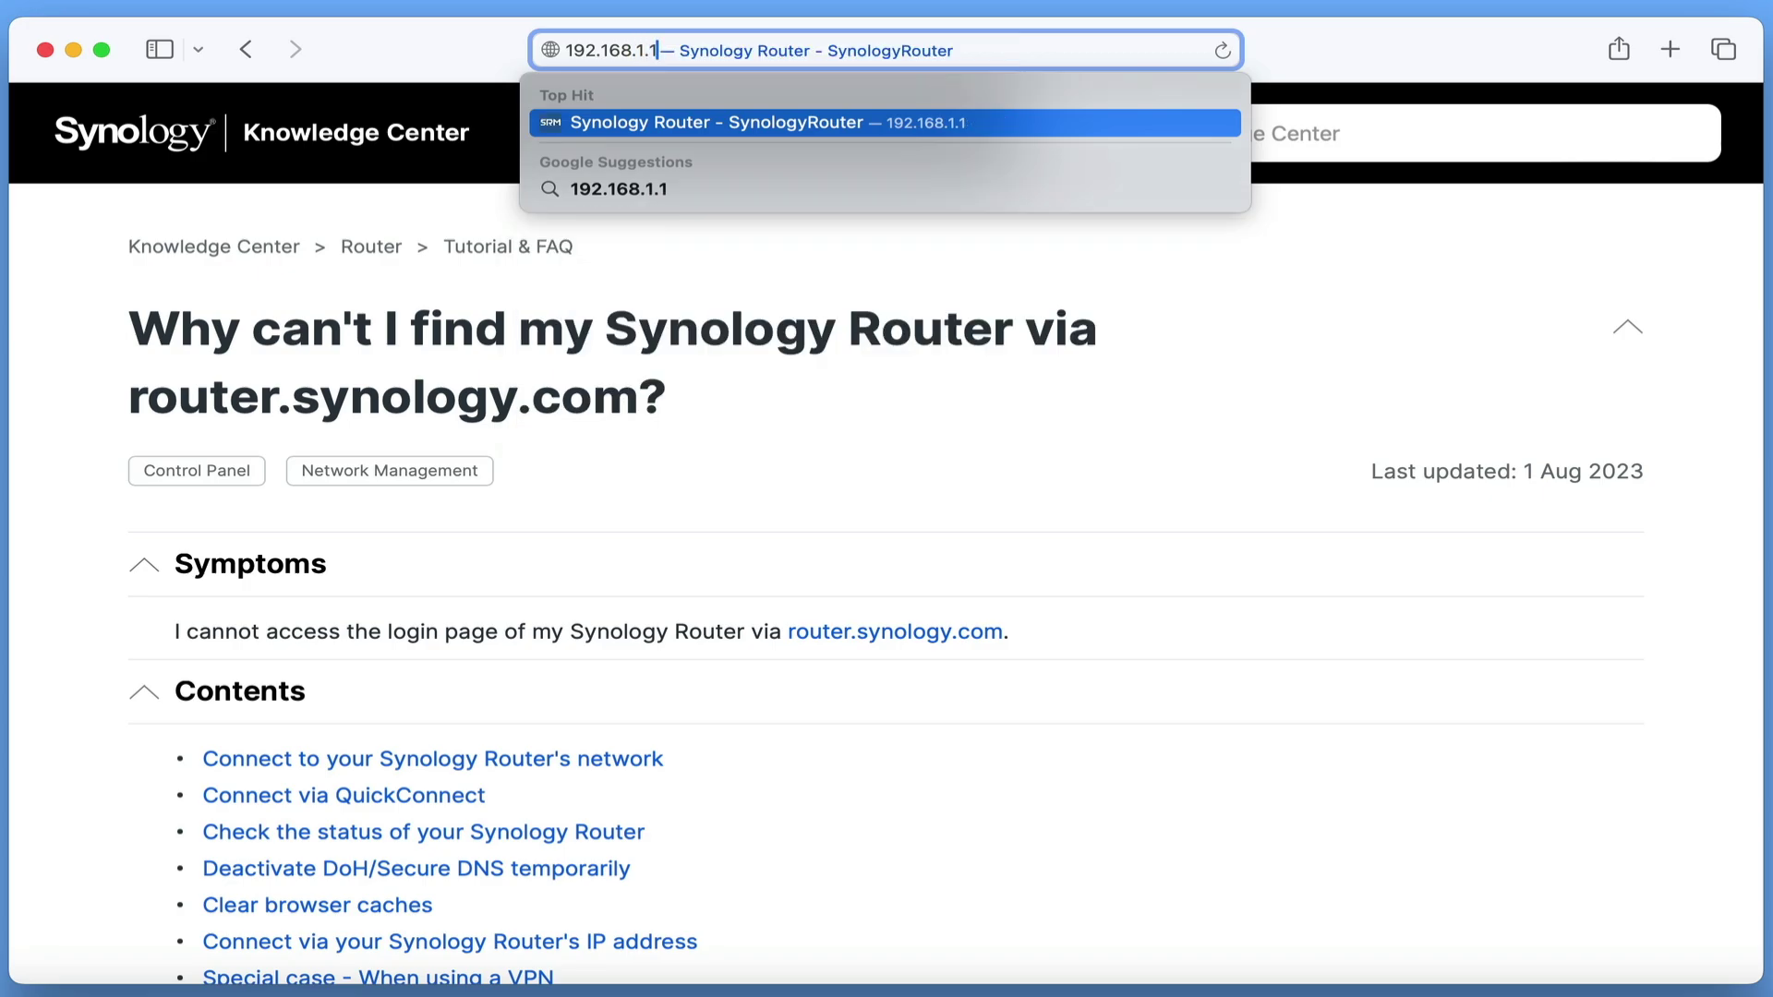
{"action": "key", "text": "Return"}
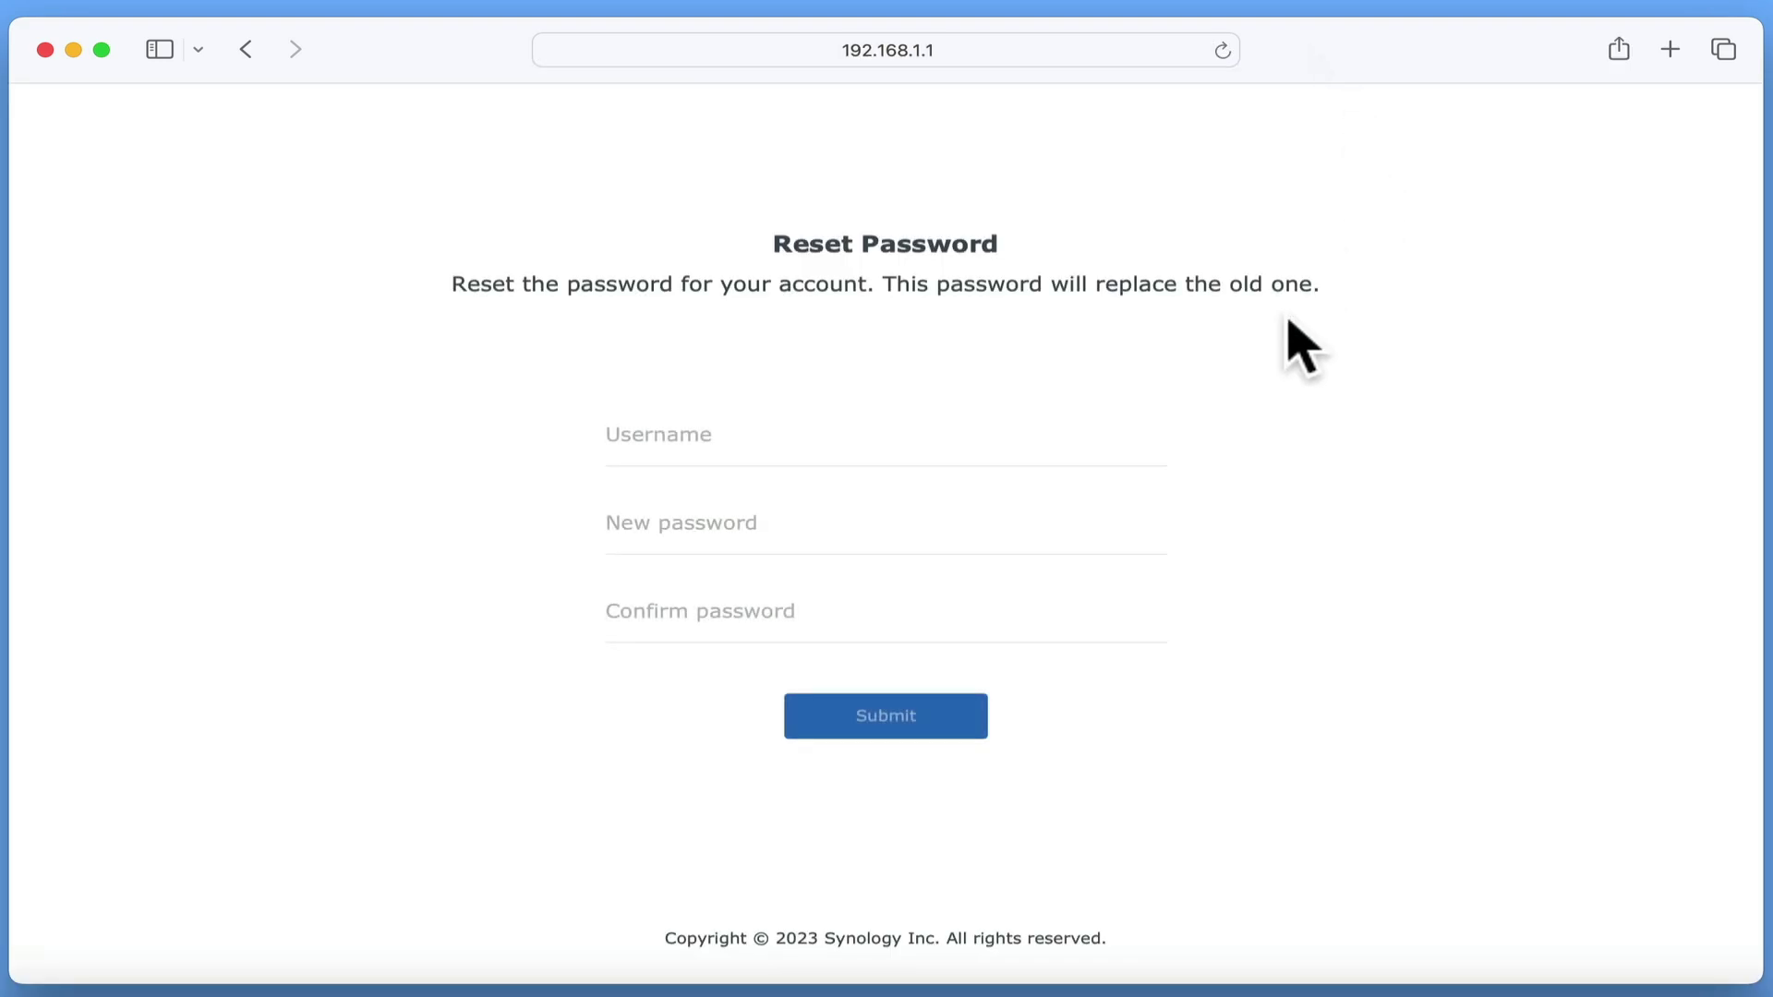
- Submit the Reset Password form with username administrator and a new password entered twice
{"action": "left_click", "coordinate": [1066, 445]}
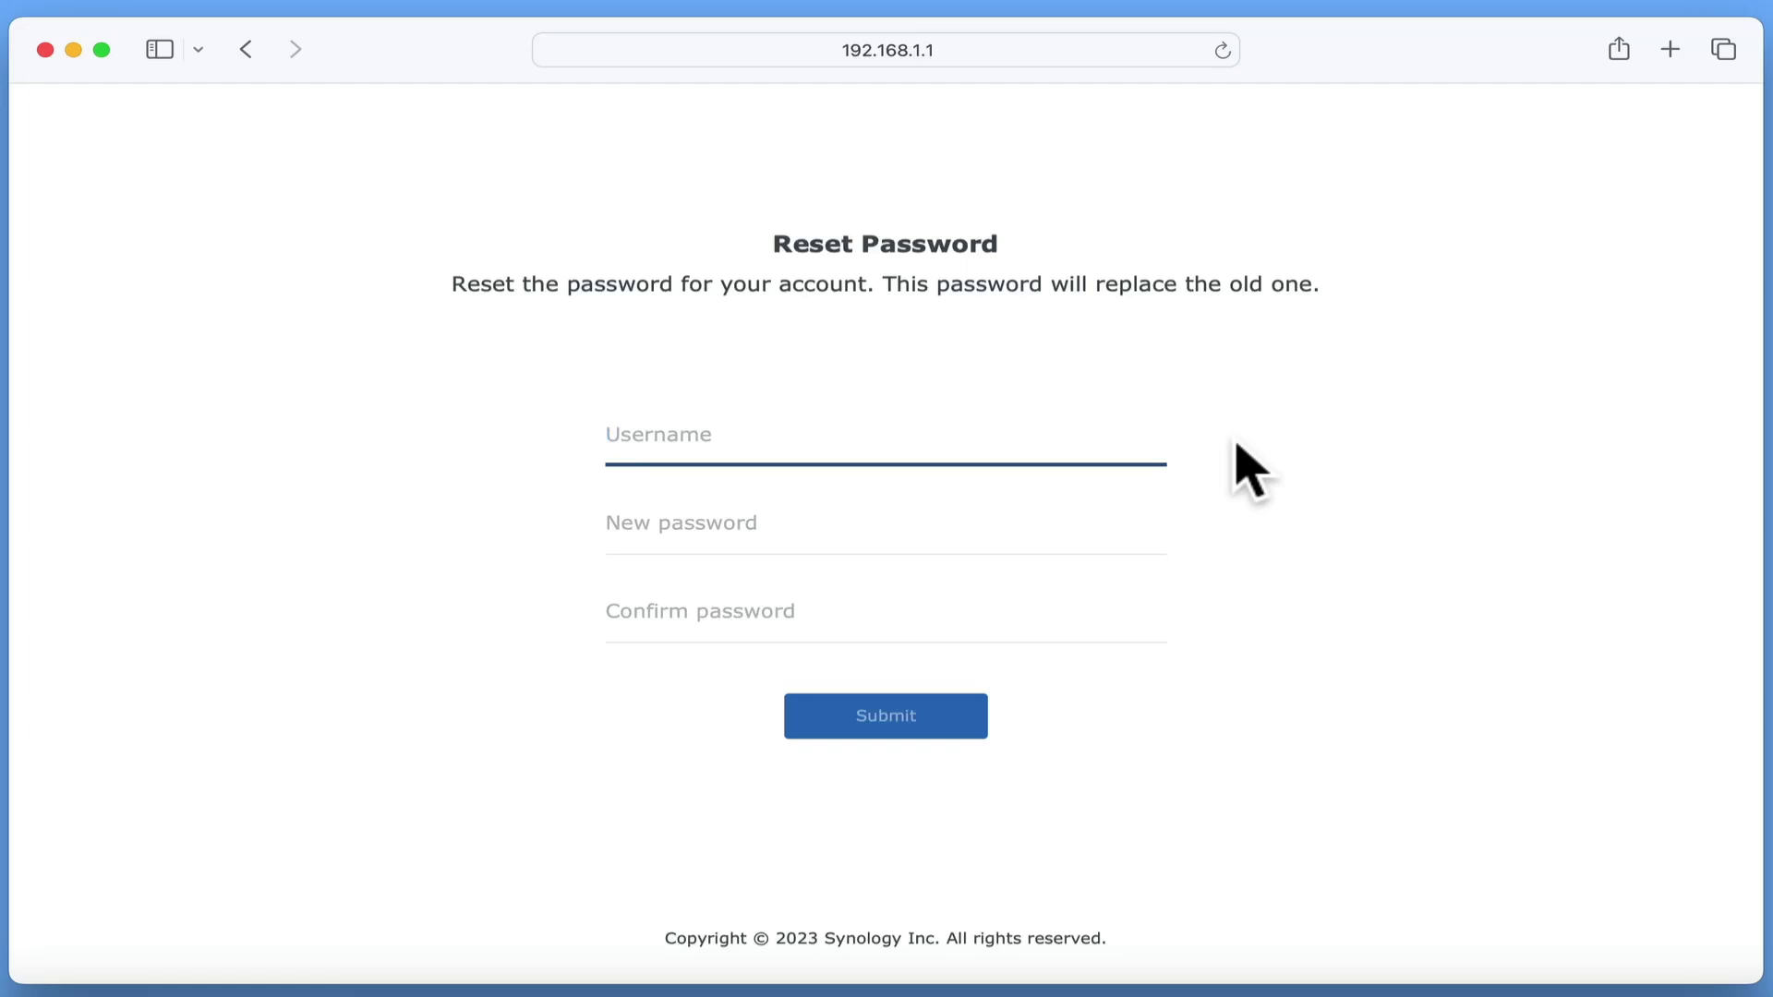
{"action": "type", "text": "administrator"}
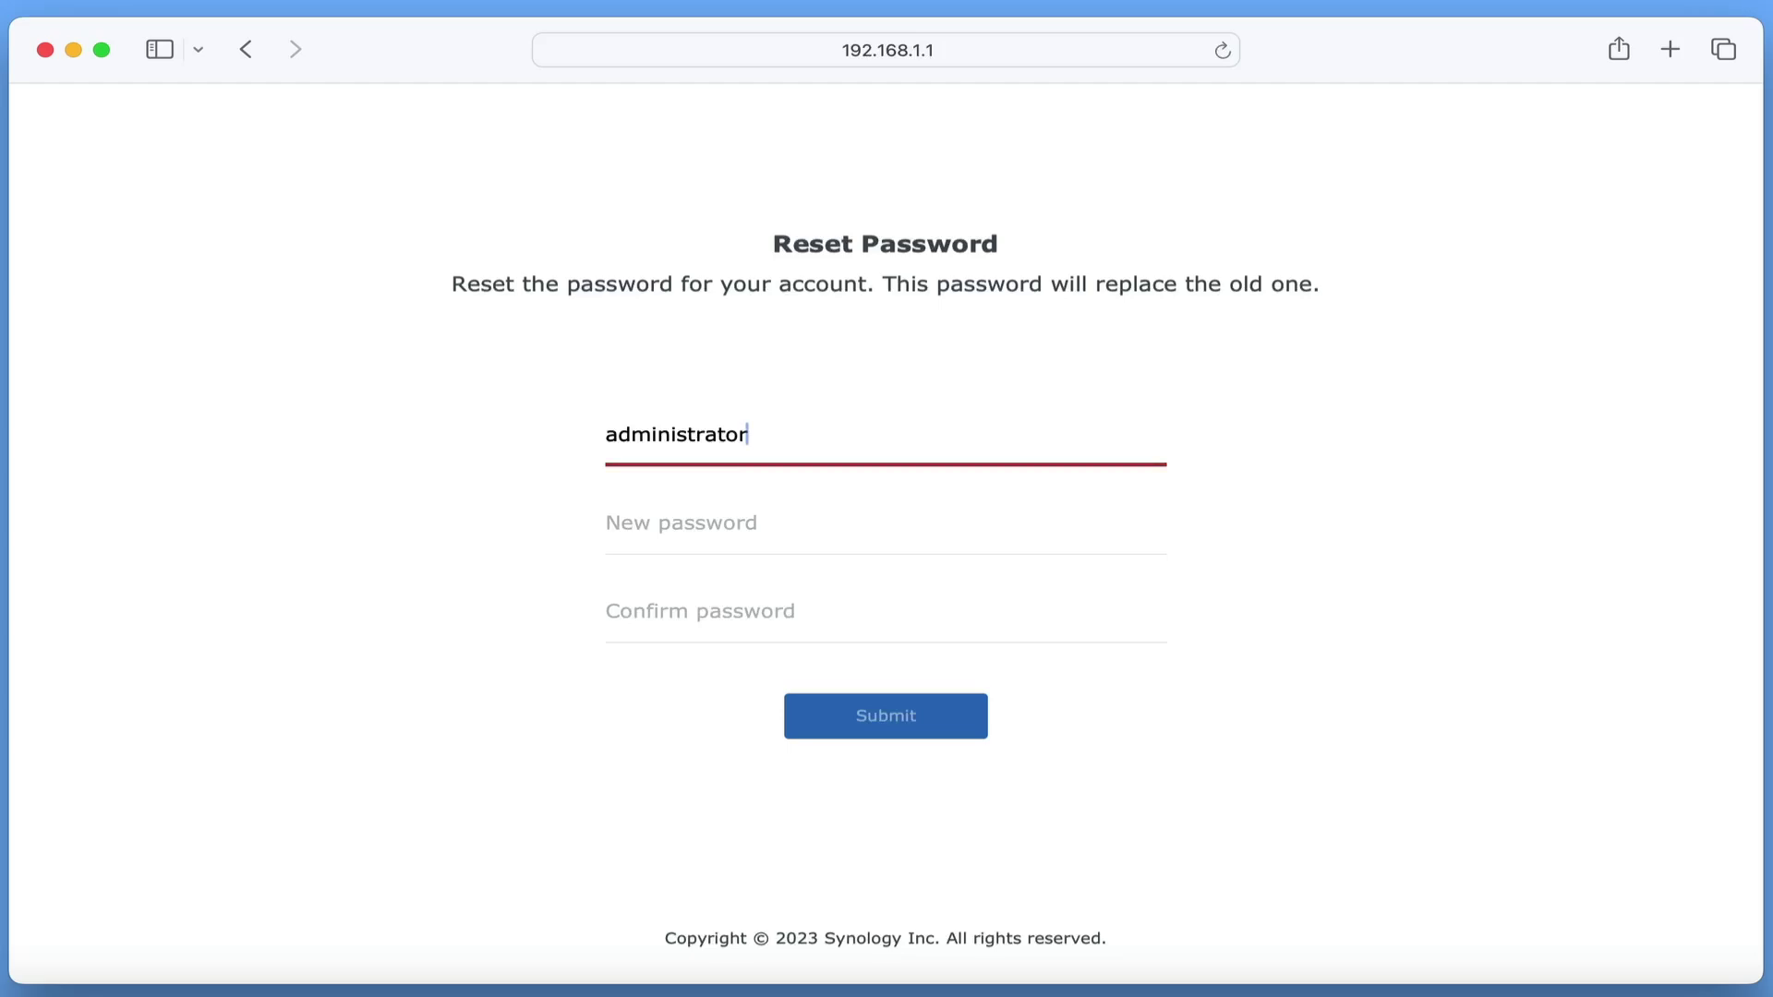
{"action": "key", "text": "Tab"}
{"action": "type", "text": "••••••••"}
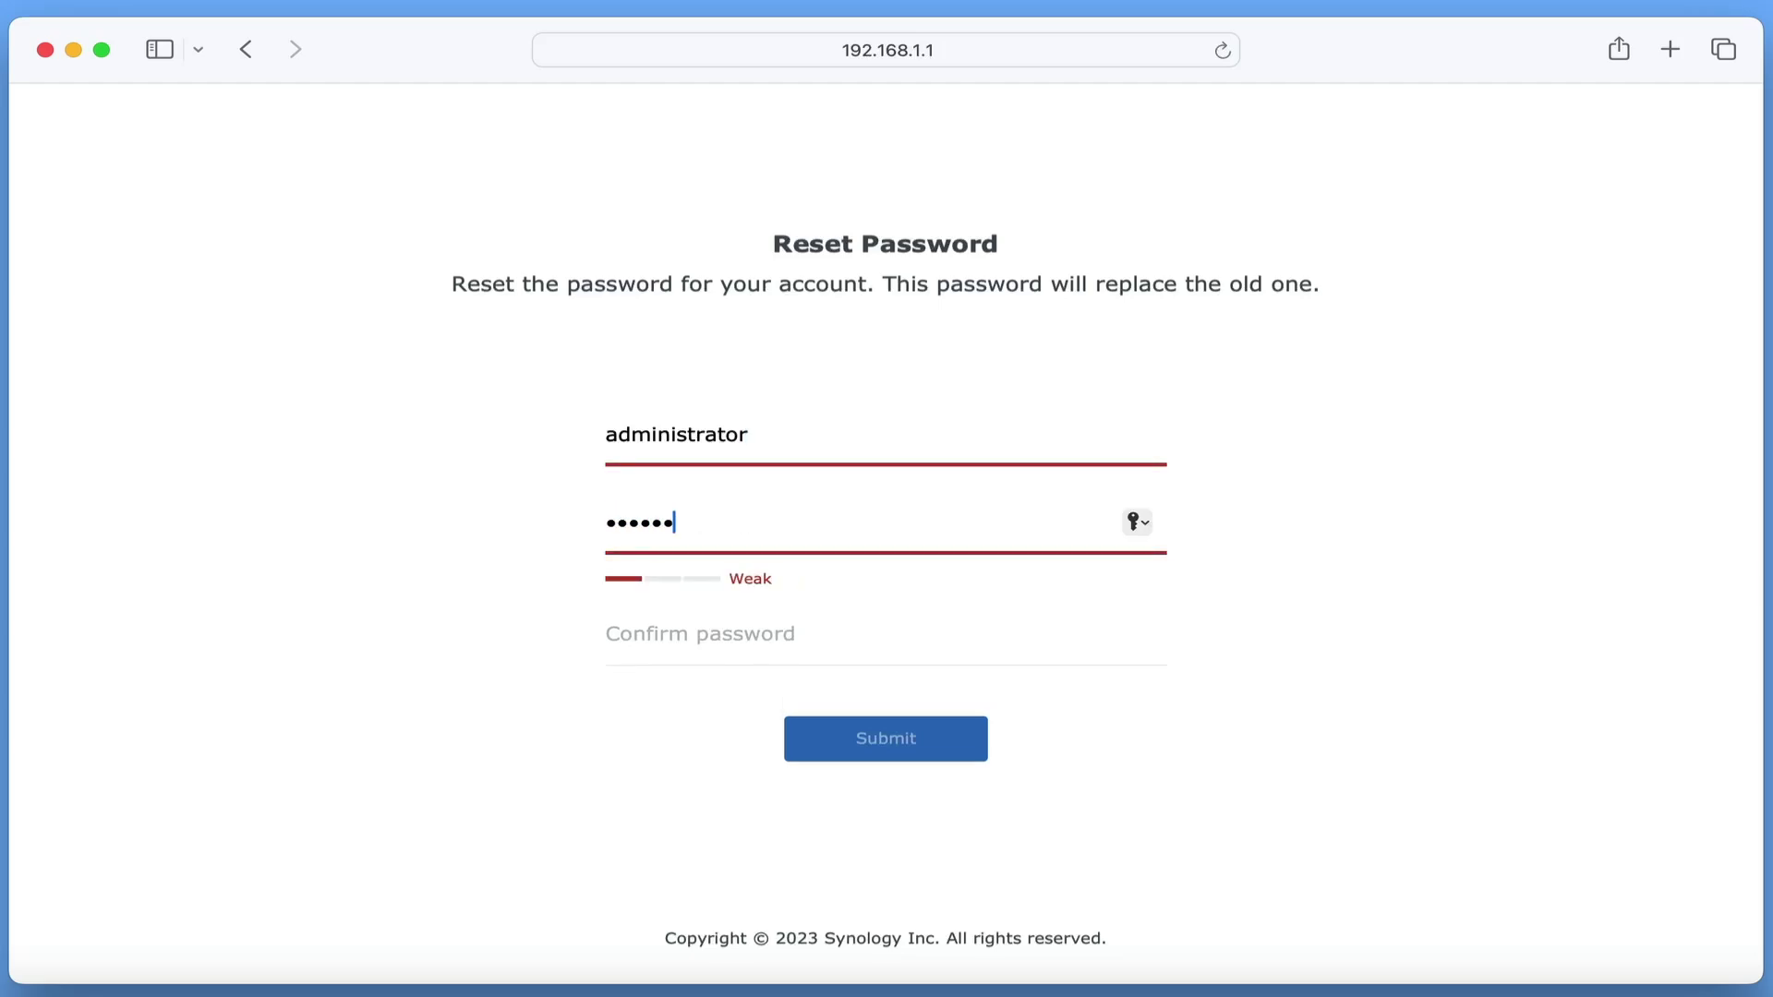
{"action": "key", "text": "Tab"}
{"action": "type", "text": "••••••••"}
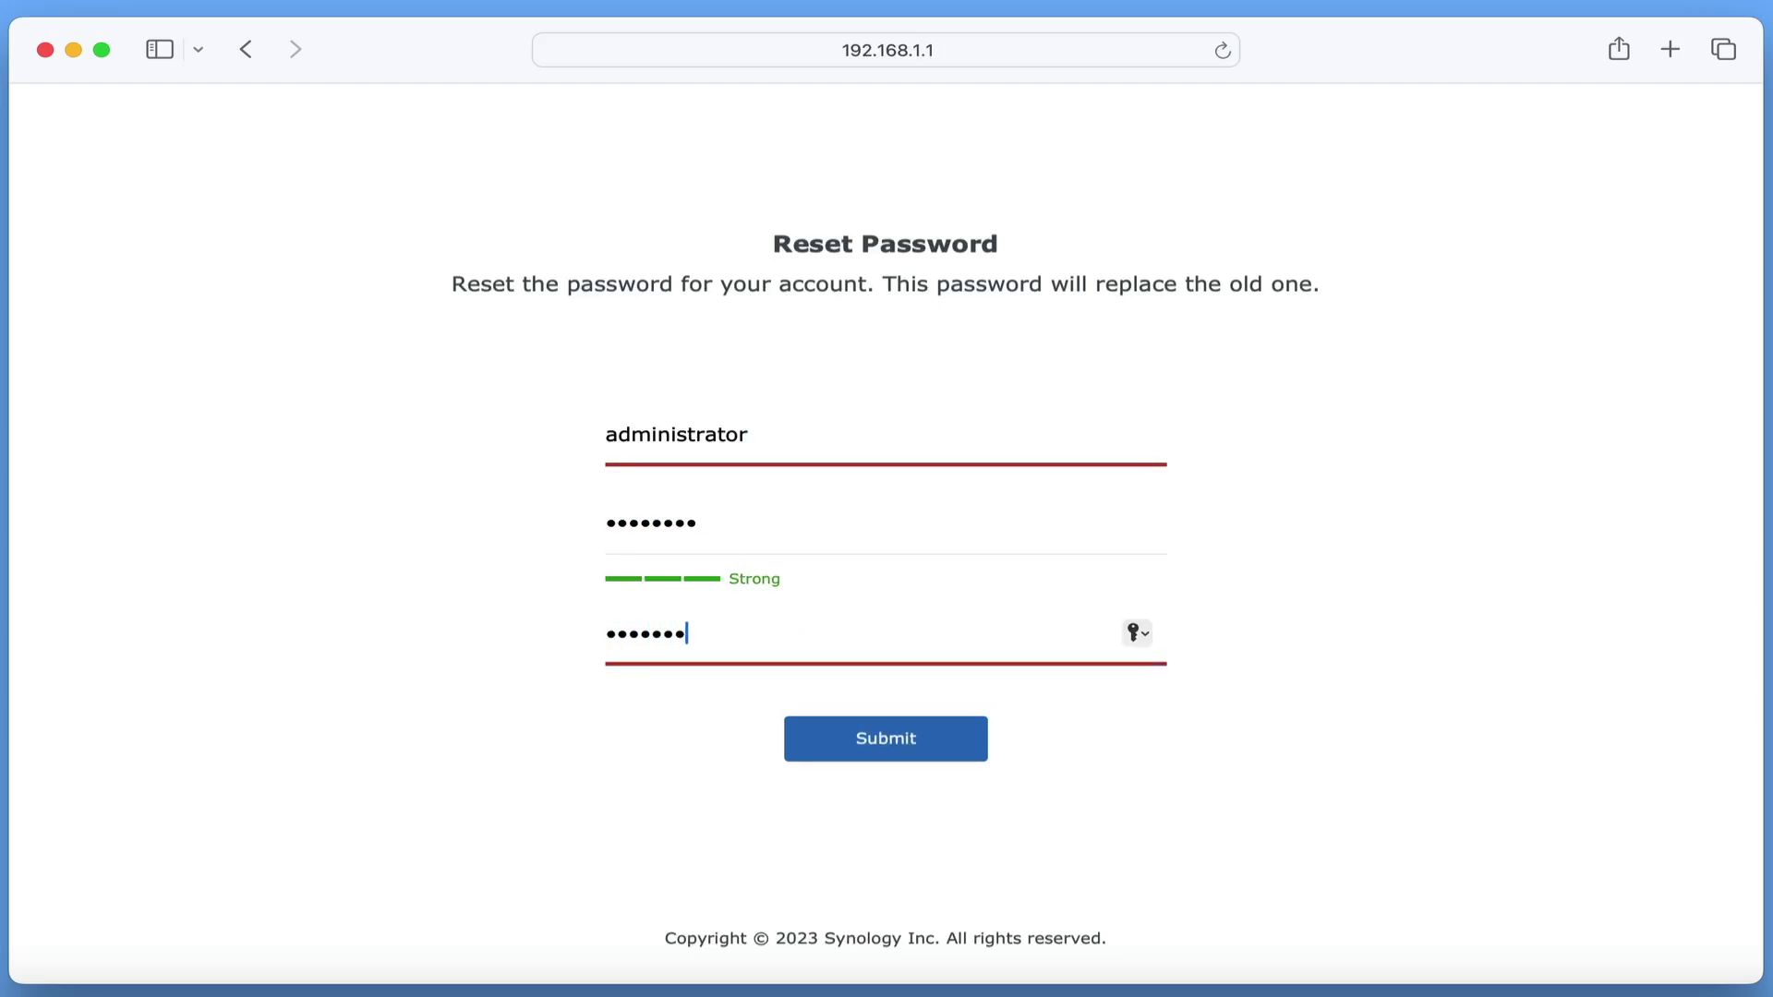
{"action": "left_click", "coordinate": [961, 743]}
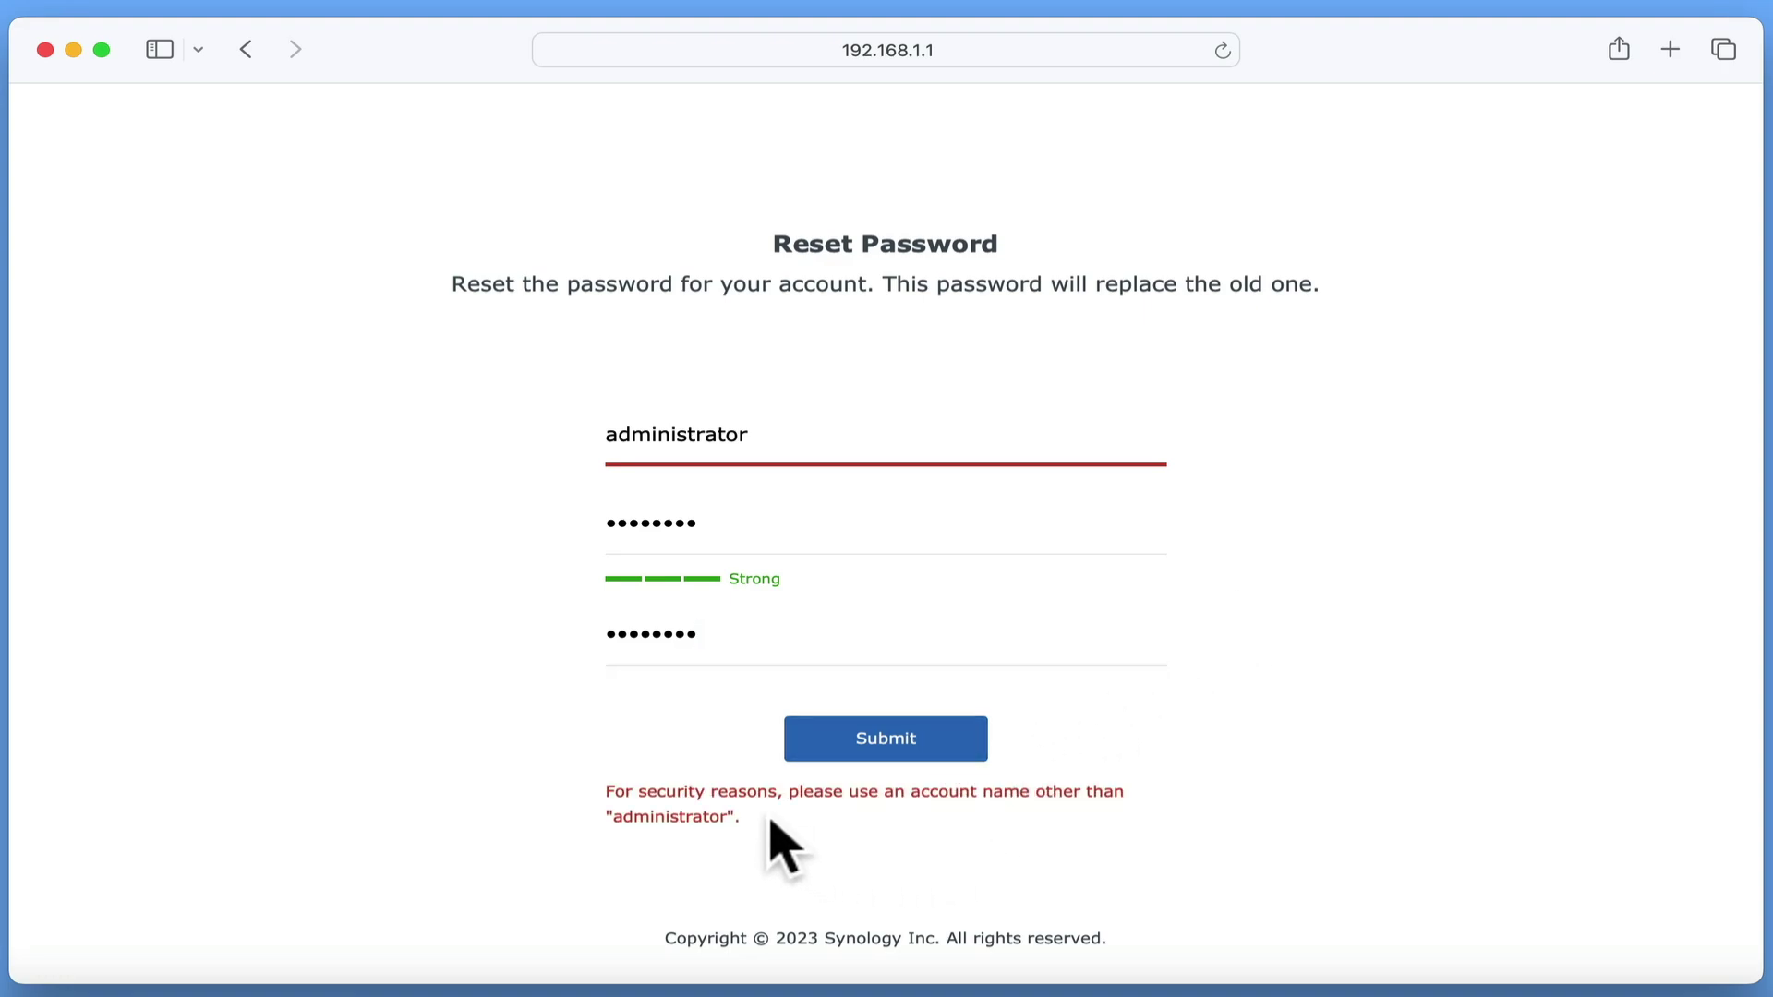
- Change the rejected username to routeradmin and resubmit the form
{"action": "double_click", "coordinate": [796, 439]}
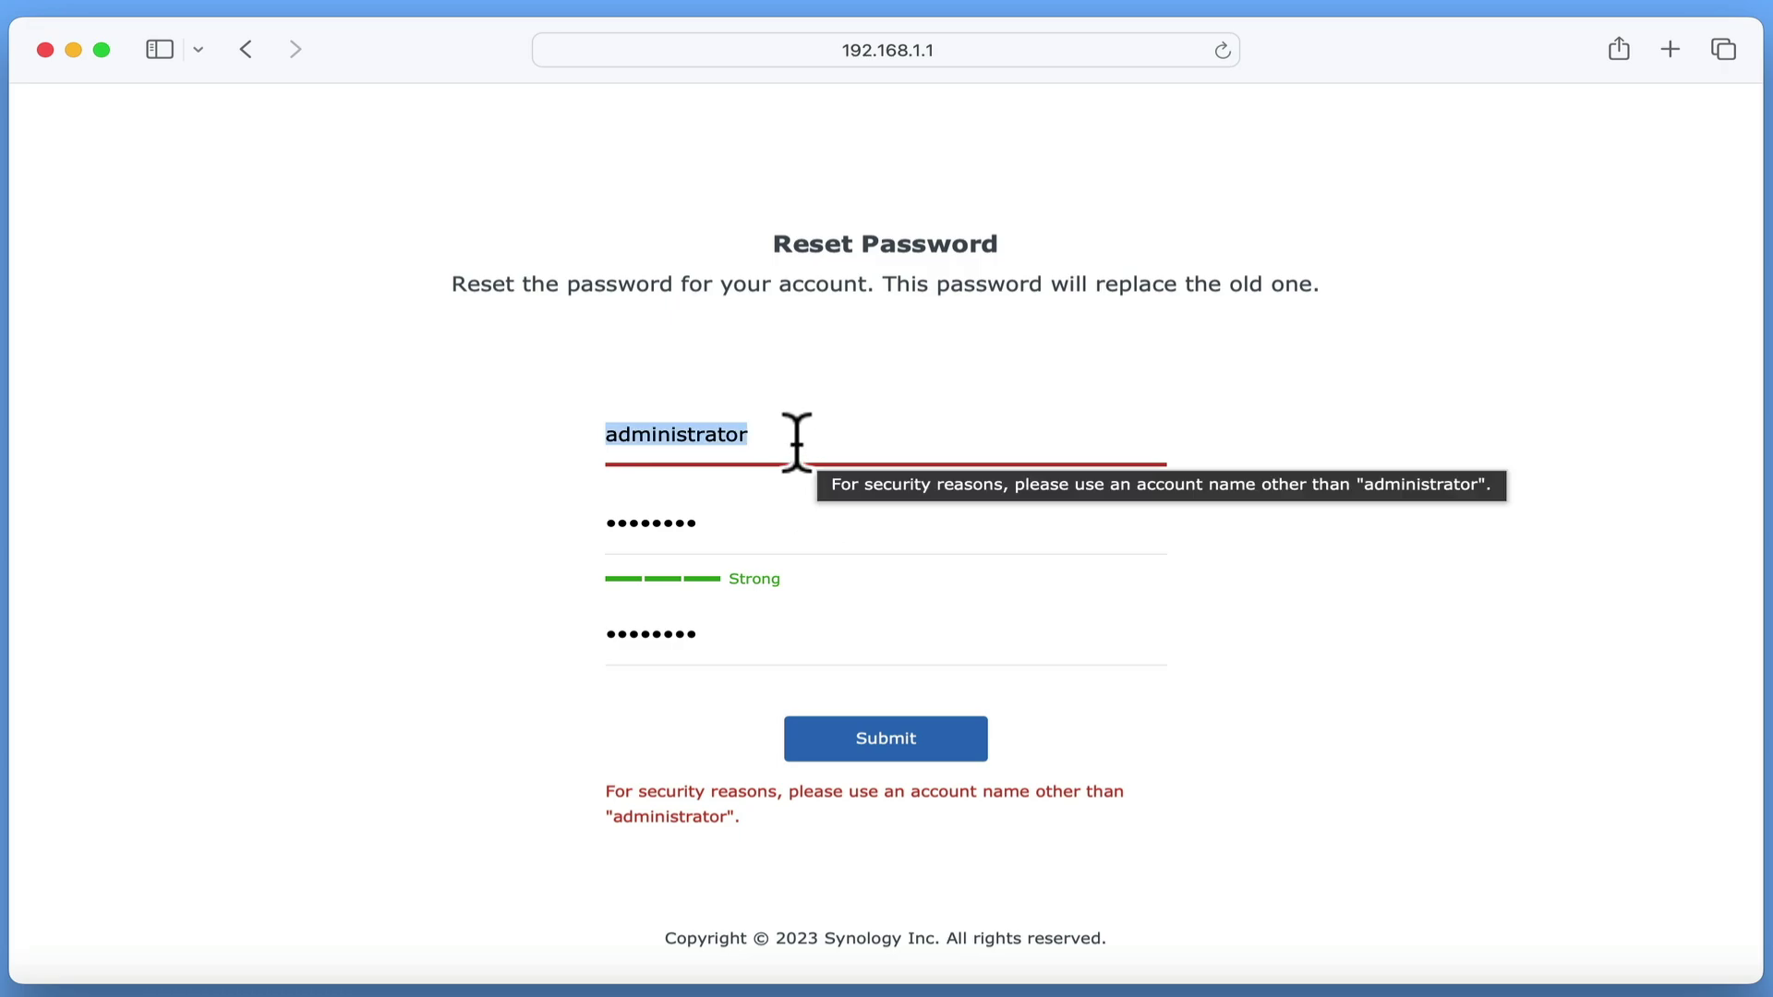
{"action": "type", "text": "router"}
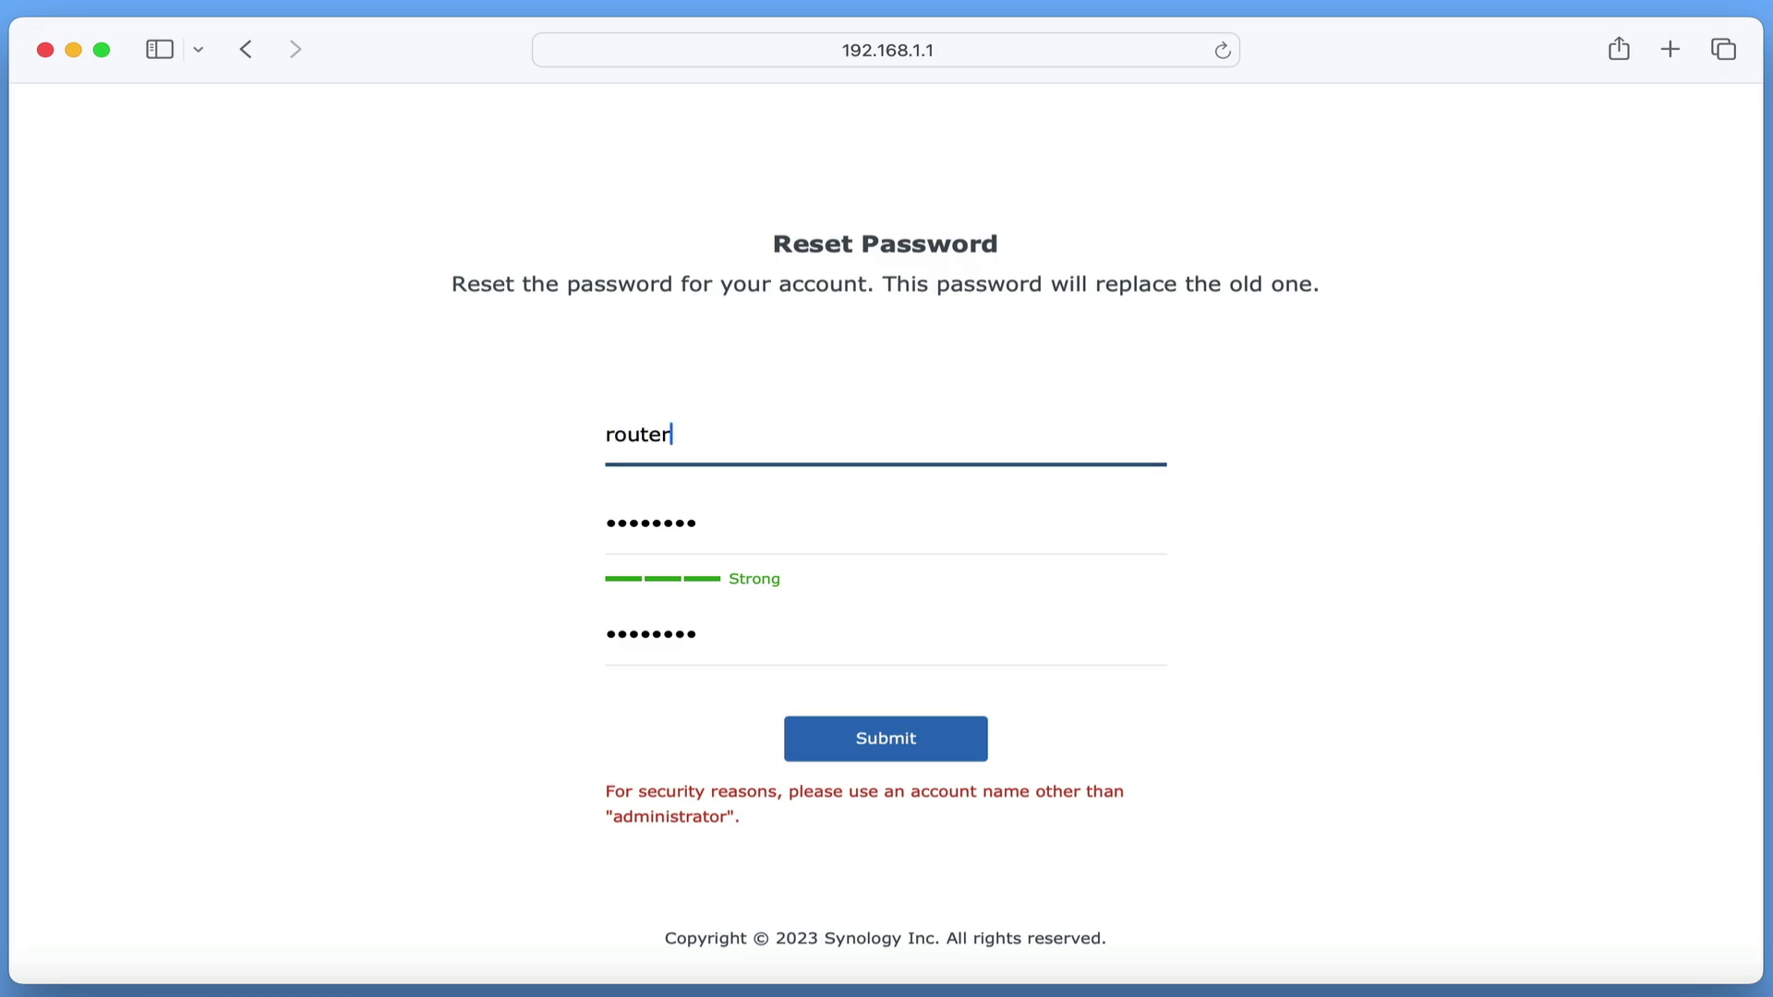
{"action": "type", "text": "admin"}
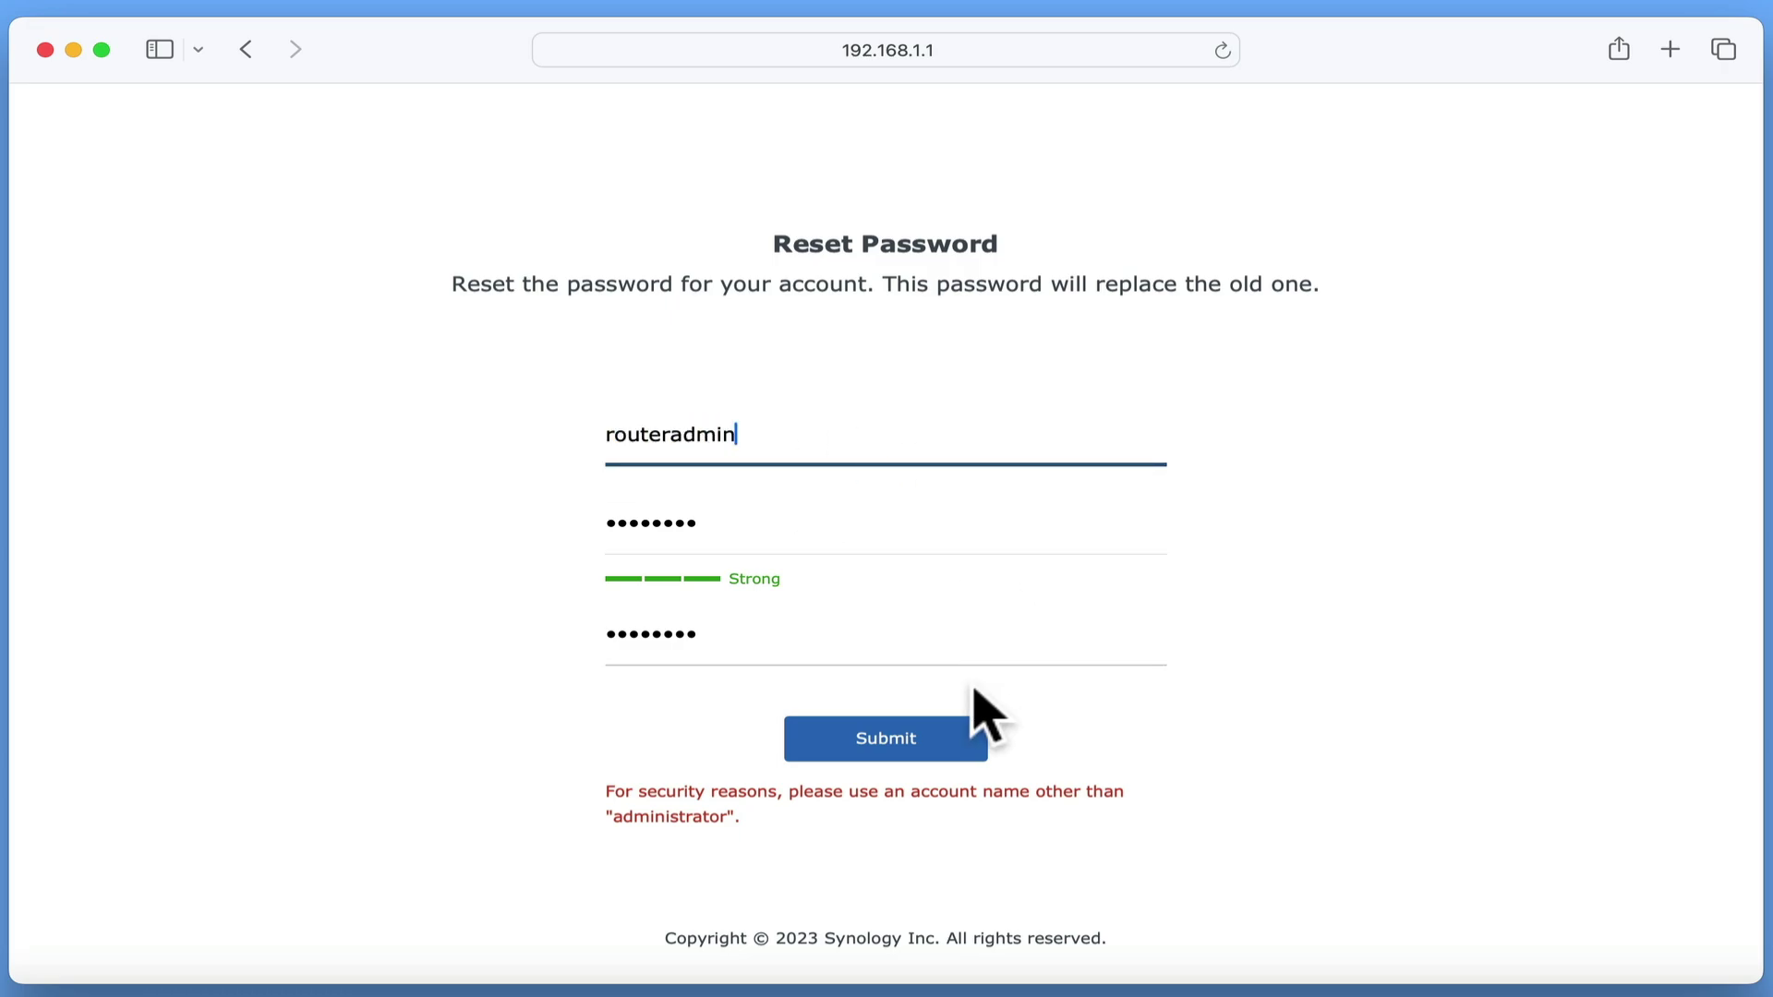
{"action": "left_click", "coordinate": [920, 748]}
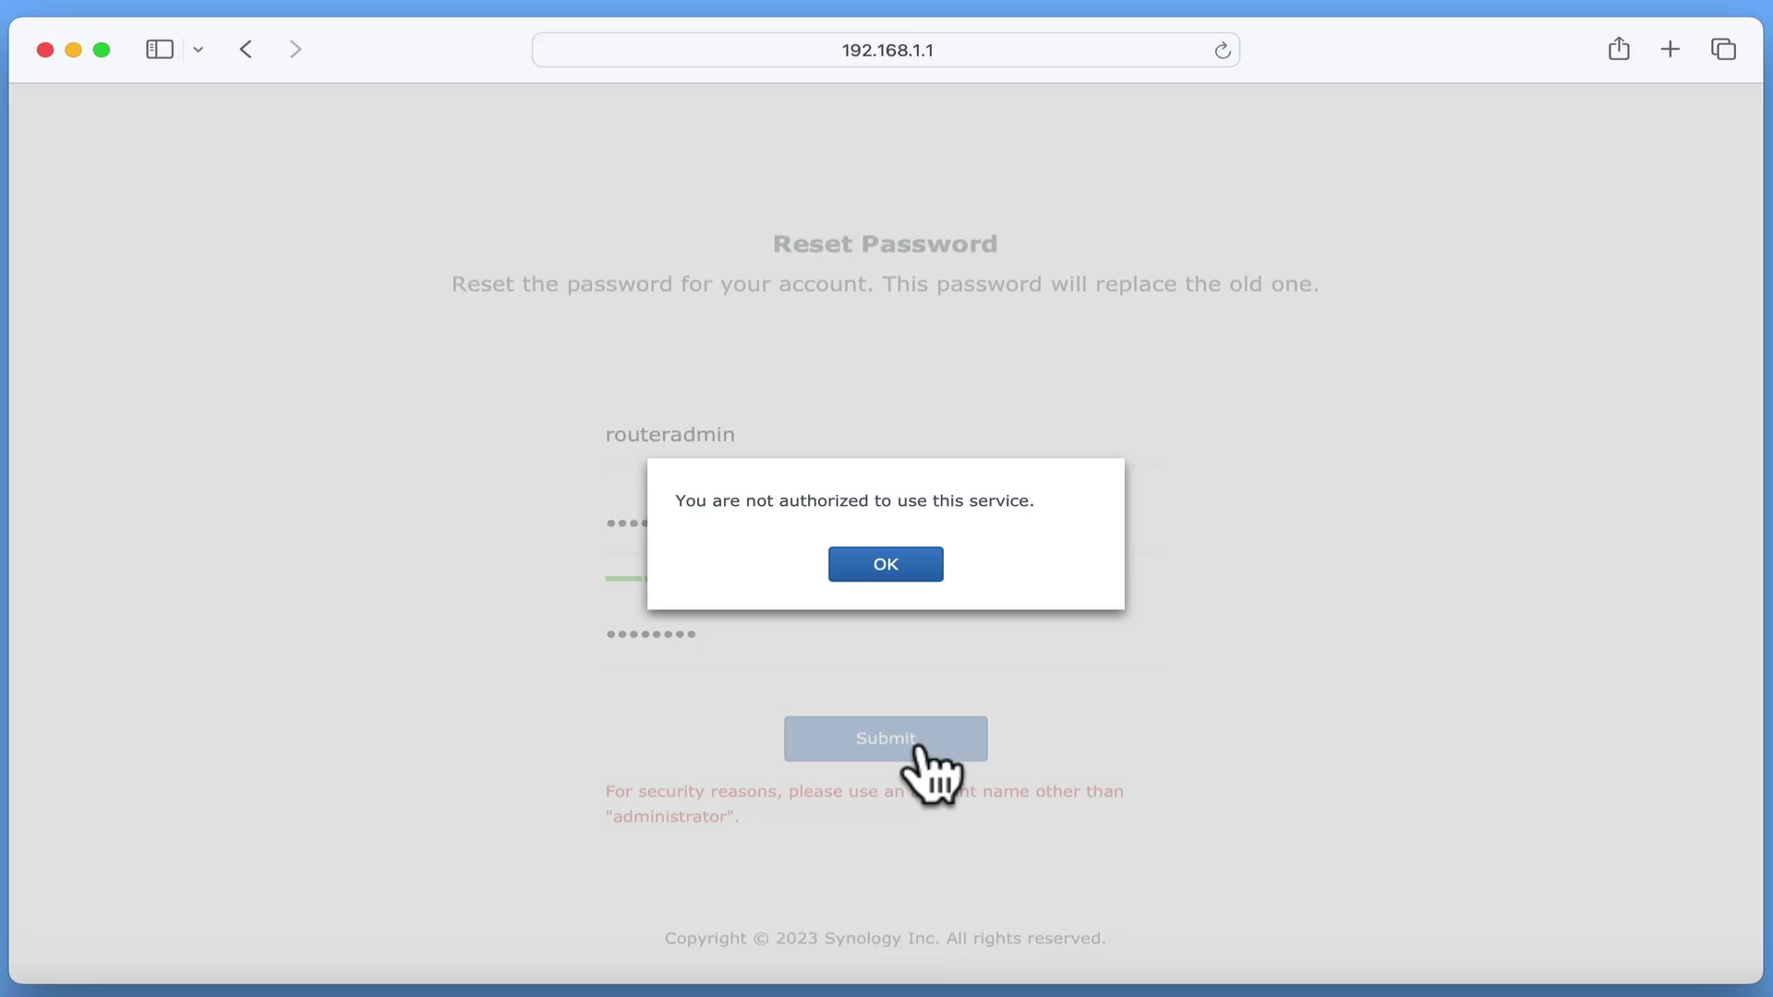
- Dismiss the not-authorized alert and sign in as routeradmin with the new password
{"action": "left_click", "coordinate": [927, 582]}
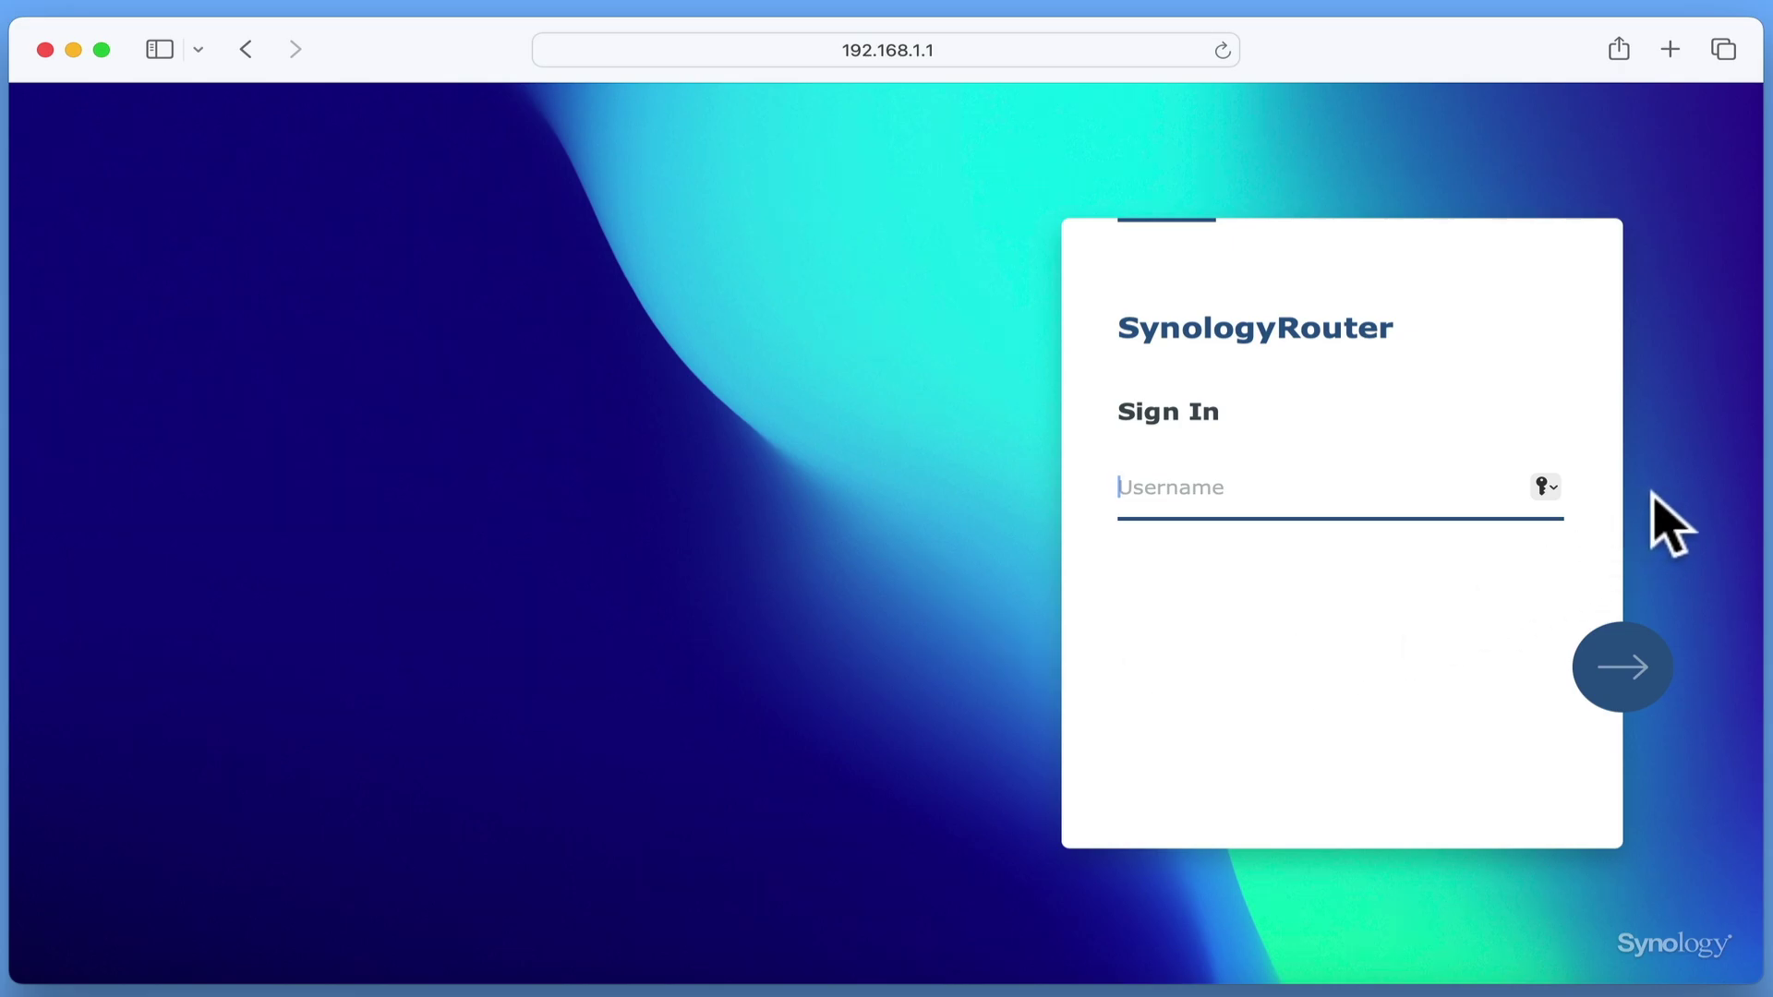
{"action": "type", "text": "routeradmin"}
{"action": "key", "text": "Return"}
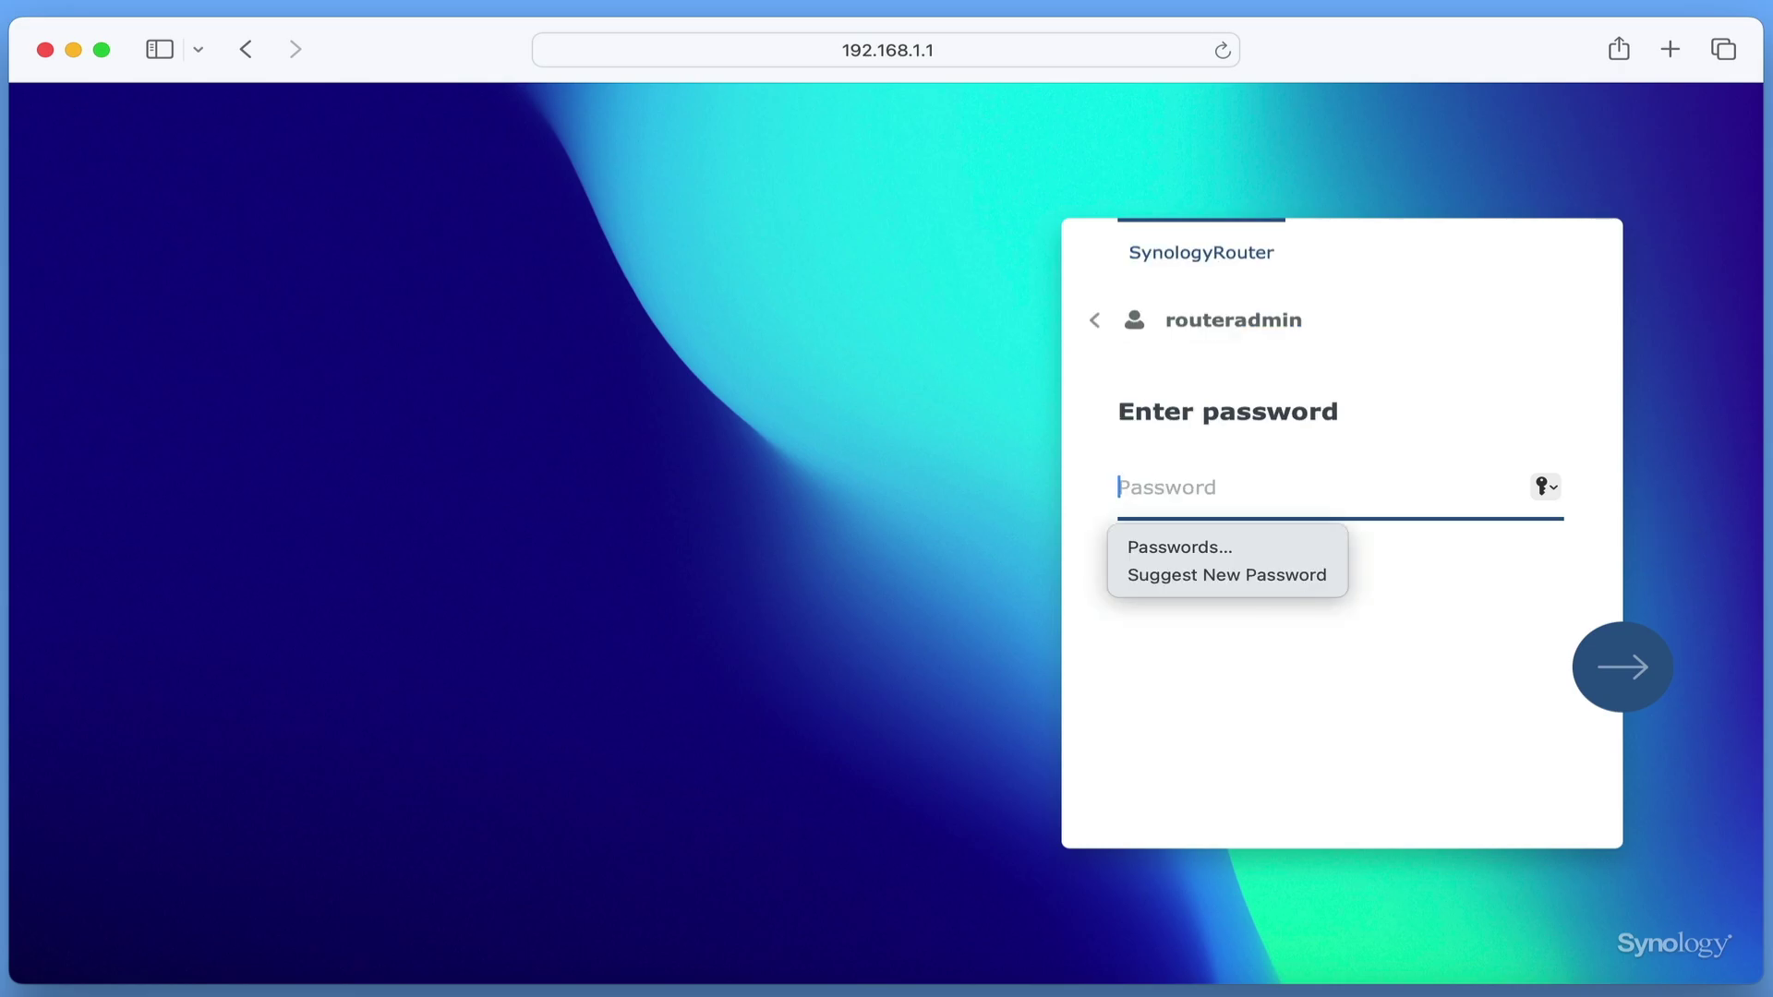
{"action": "type", "text": "•••••••"}
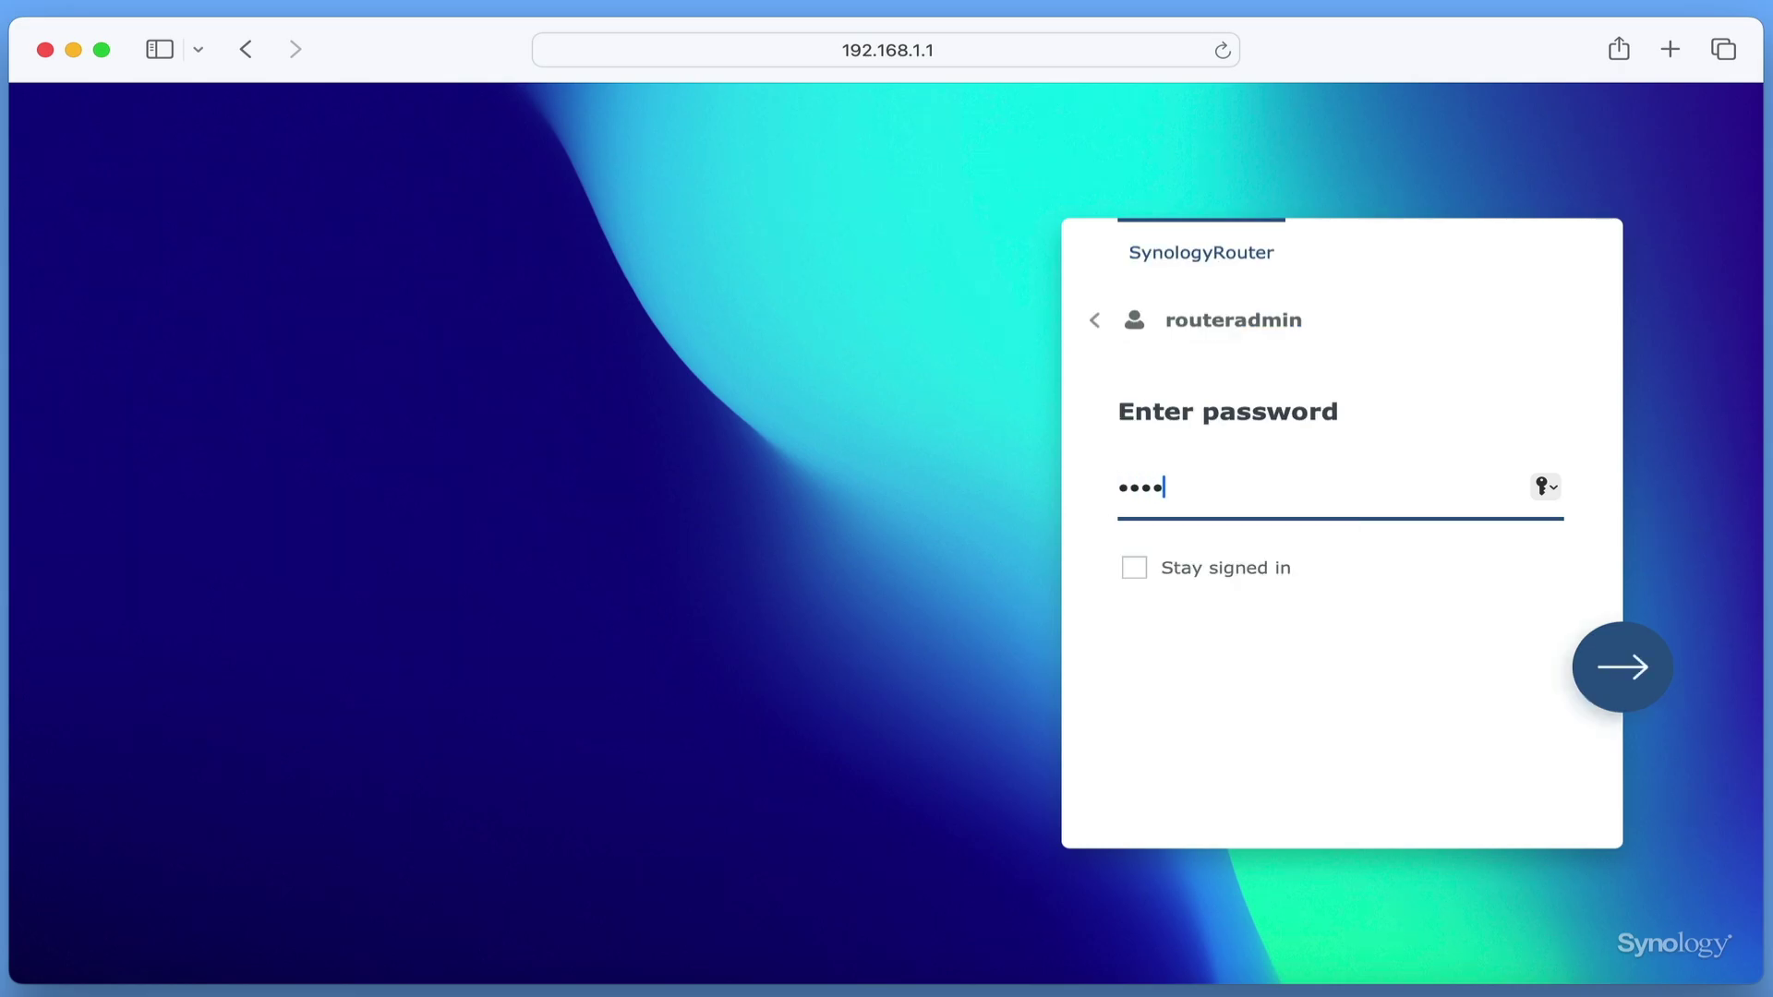
{"action": "type", "text": "•"}
{"action": "key", "text": "Return"}
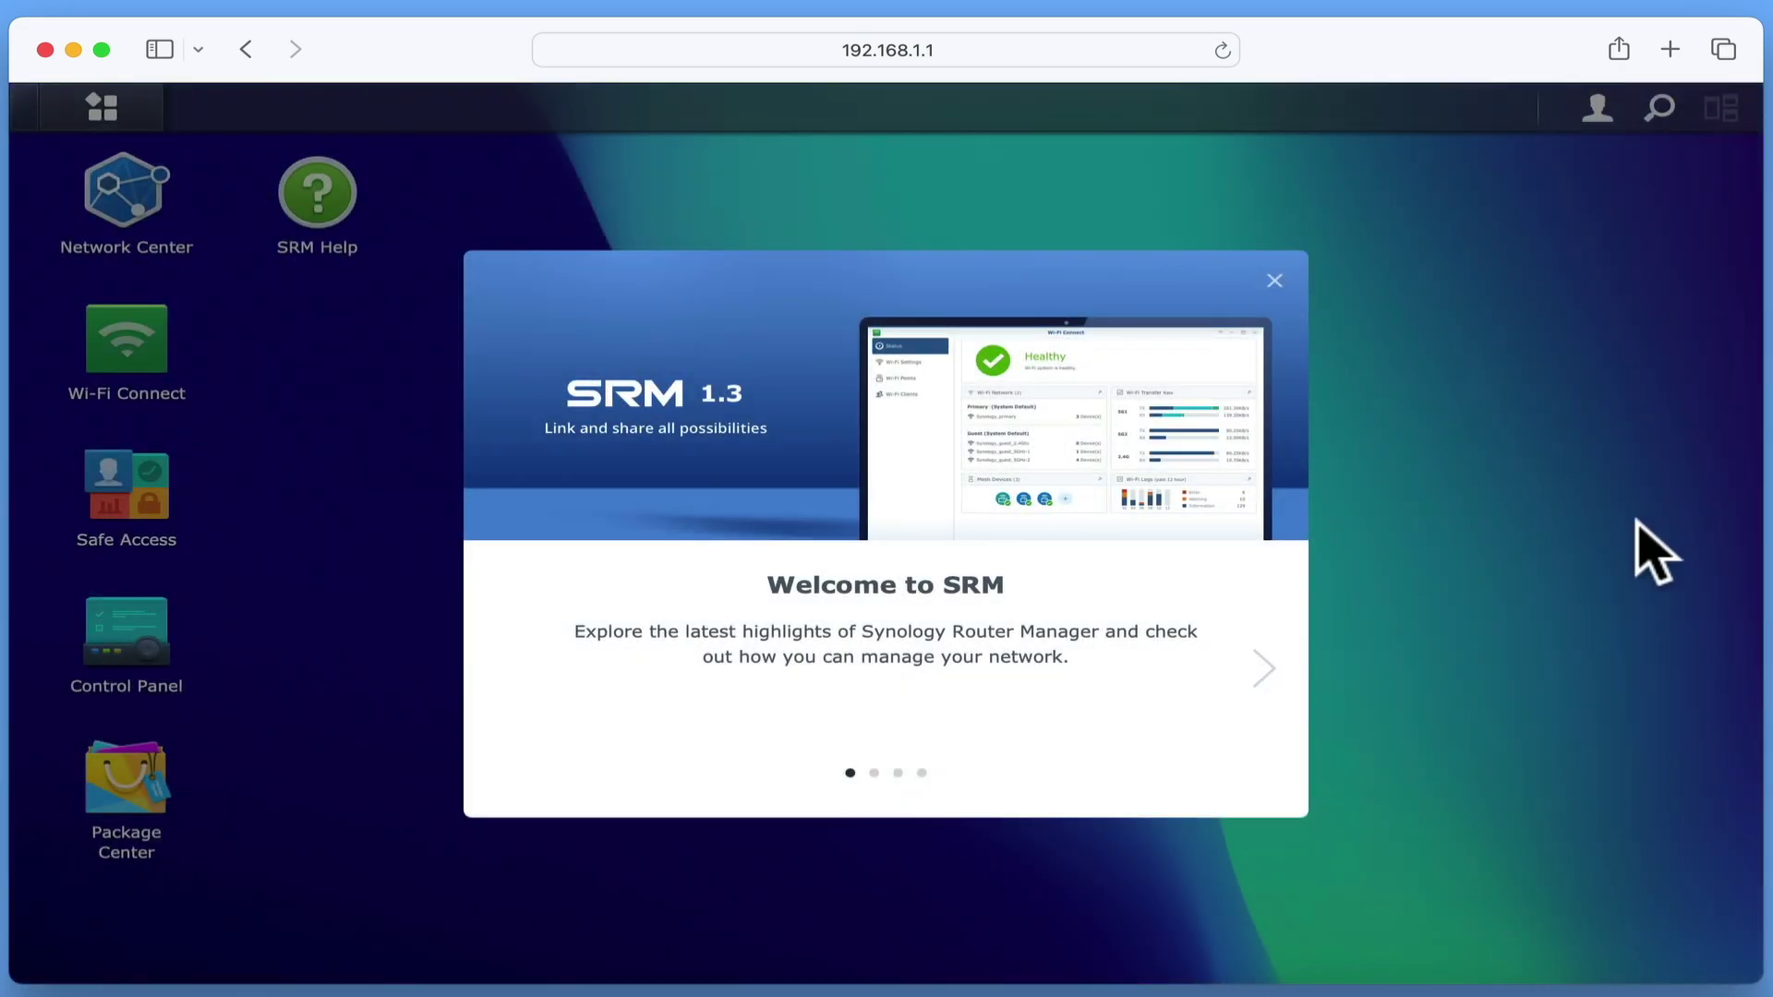
- Close the Welcome to SRM intro, open Control Panel's User page, and select system-admin
{"action": "left_click", "coordinate": [1275, 281]}
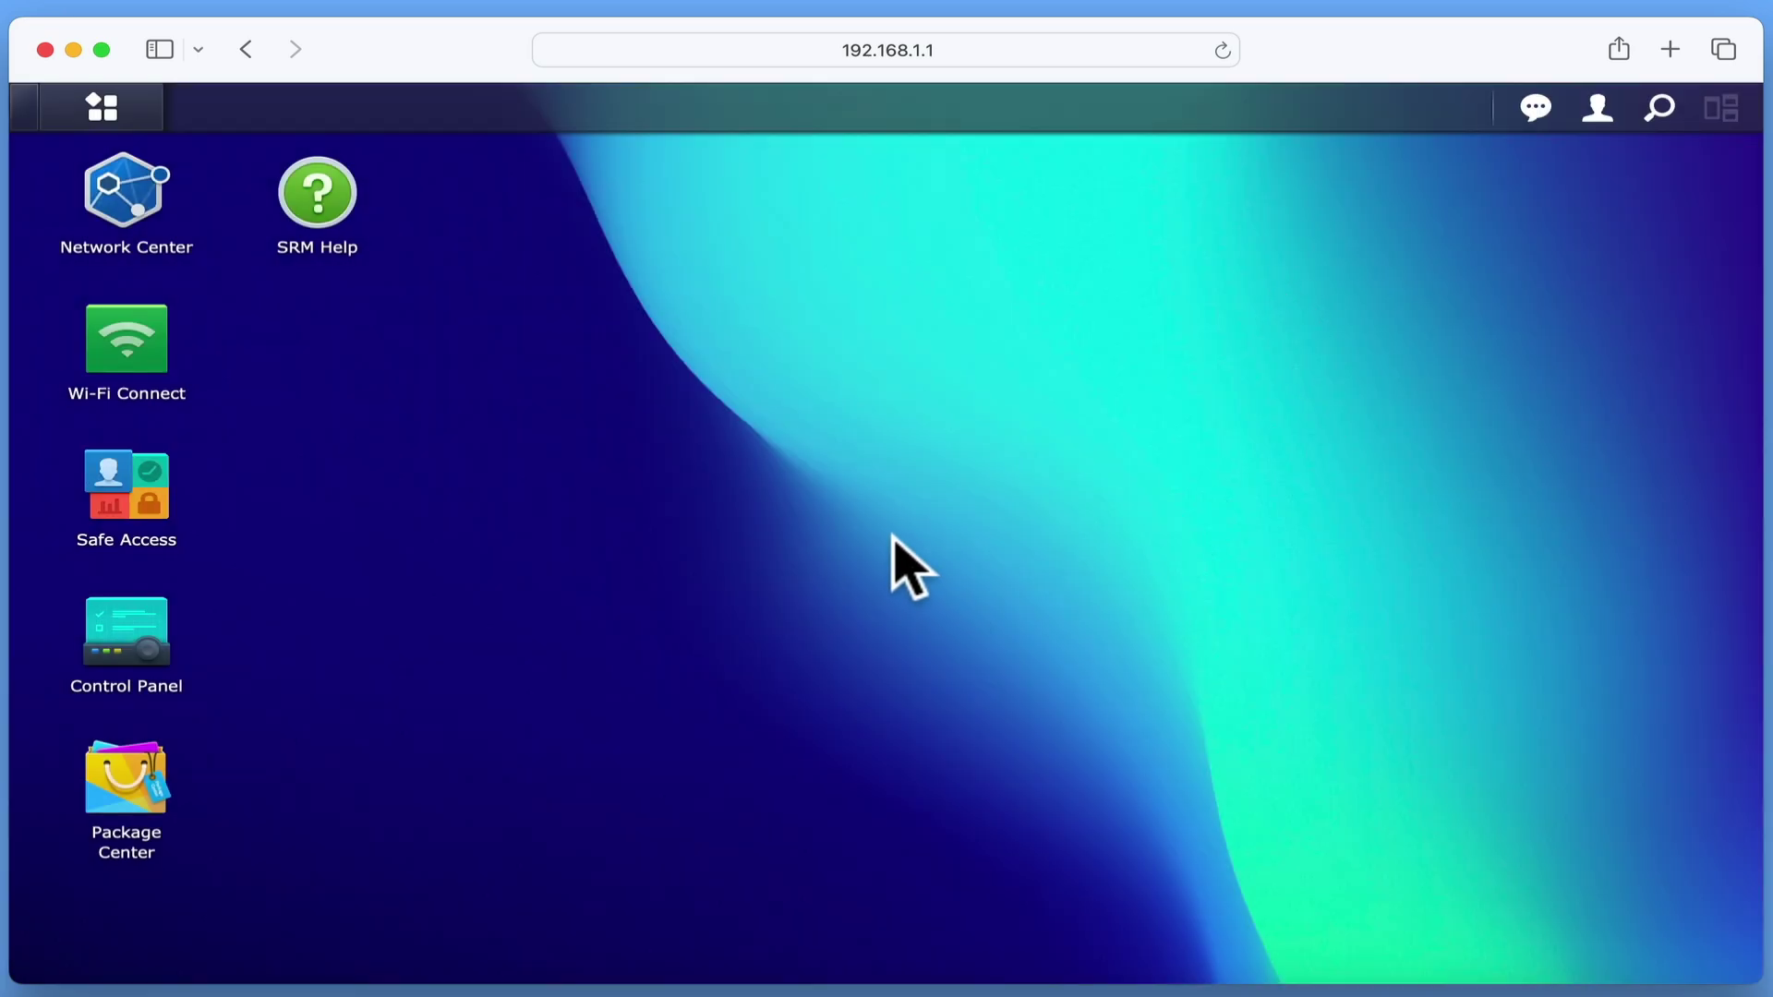
{"action": "left_click", "coordinate": [130, 631]}
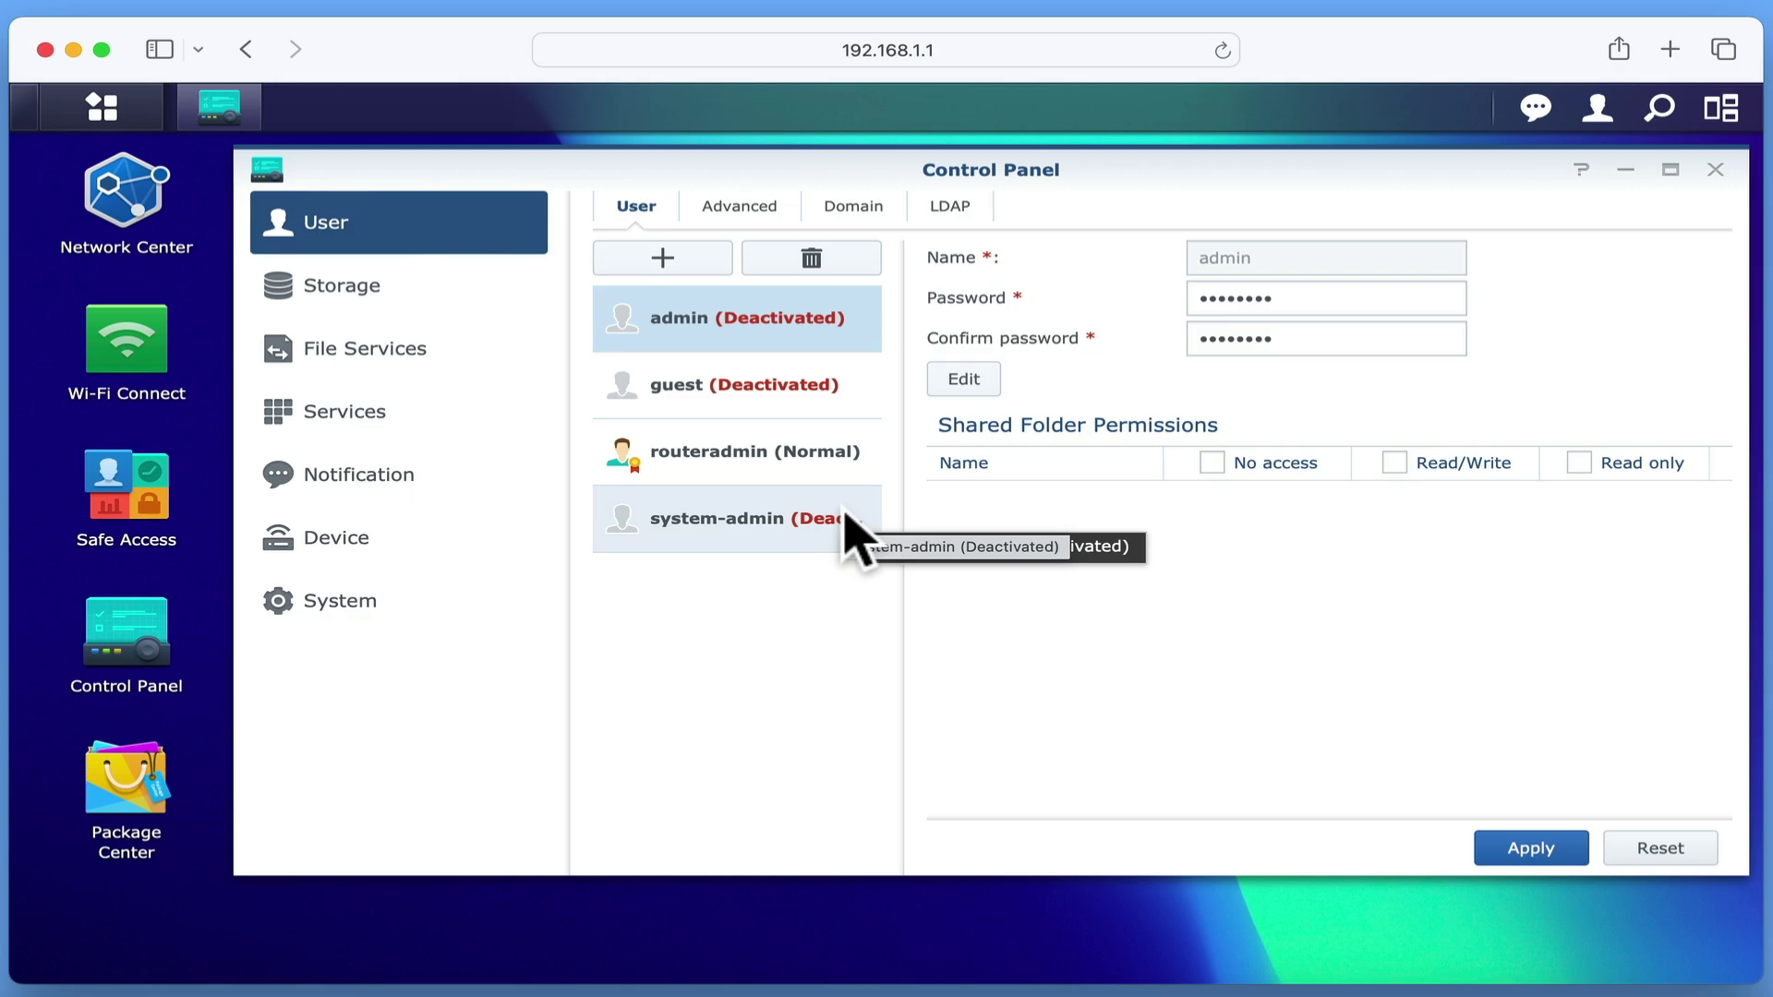
{"action": "left_click", "coordinate": [848, 531]}
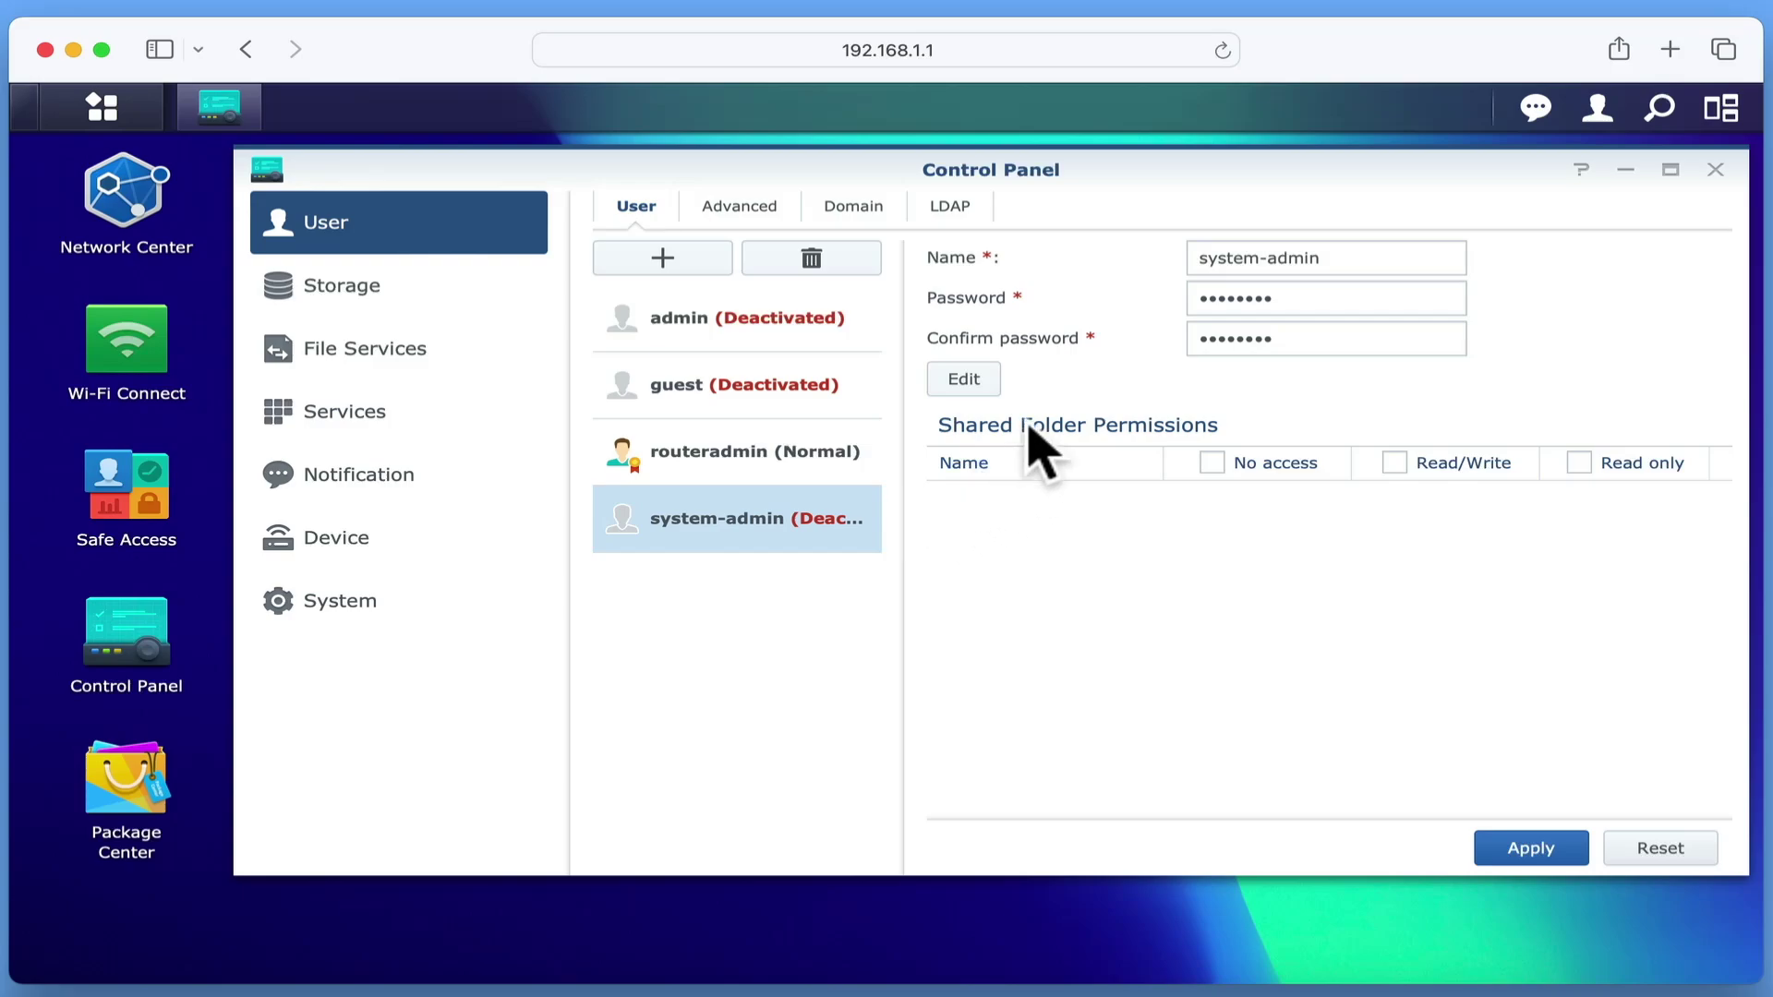
- Edit system-admin, uncheck 'Deactivate this account', and confirm with OK
{"action": "left_click", "coordinate": [965, 380]}
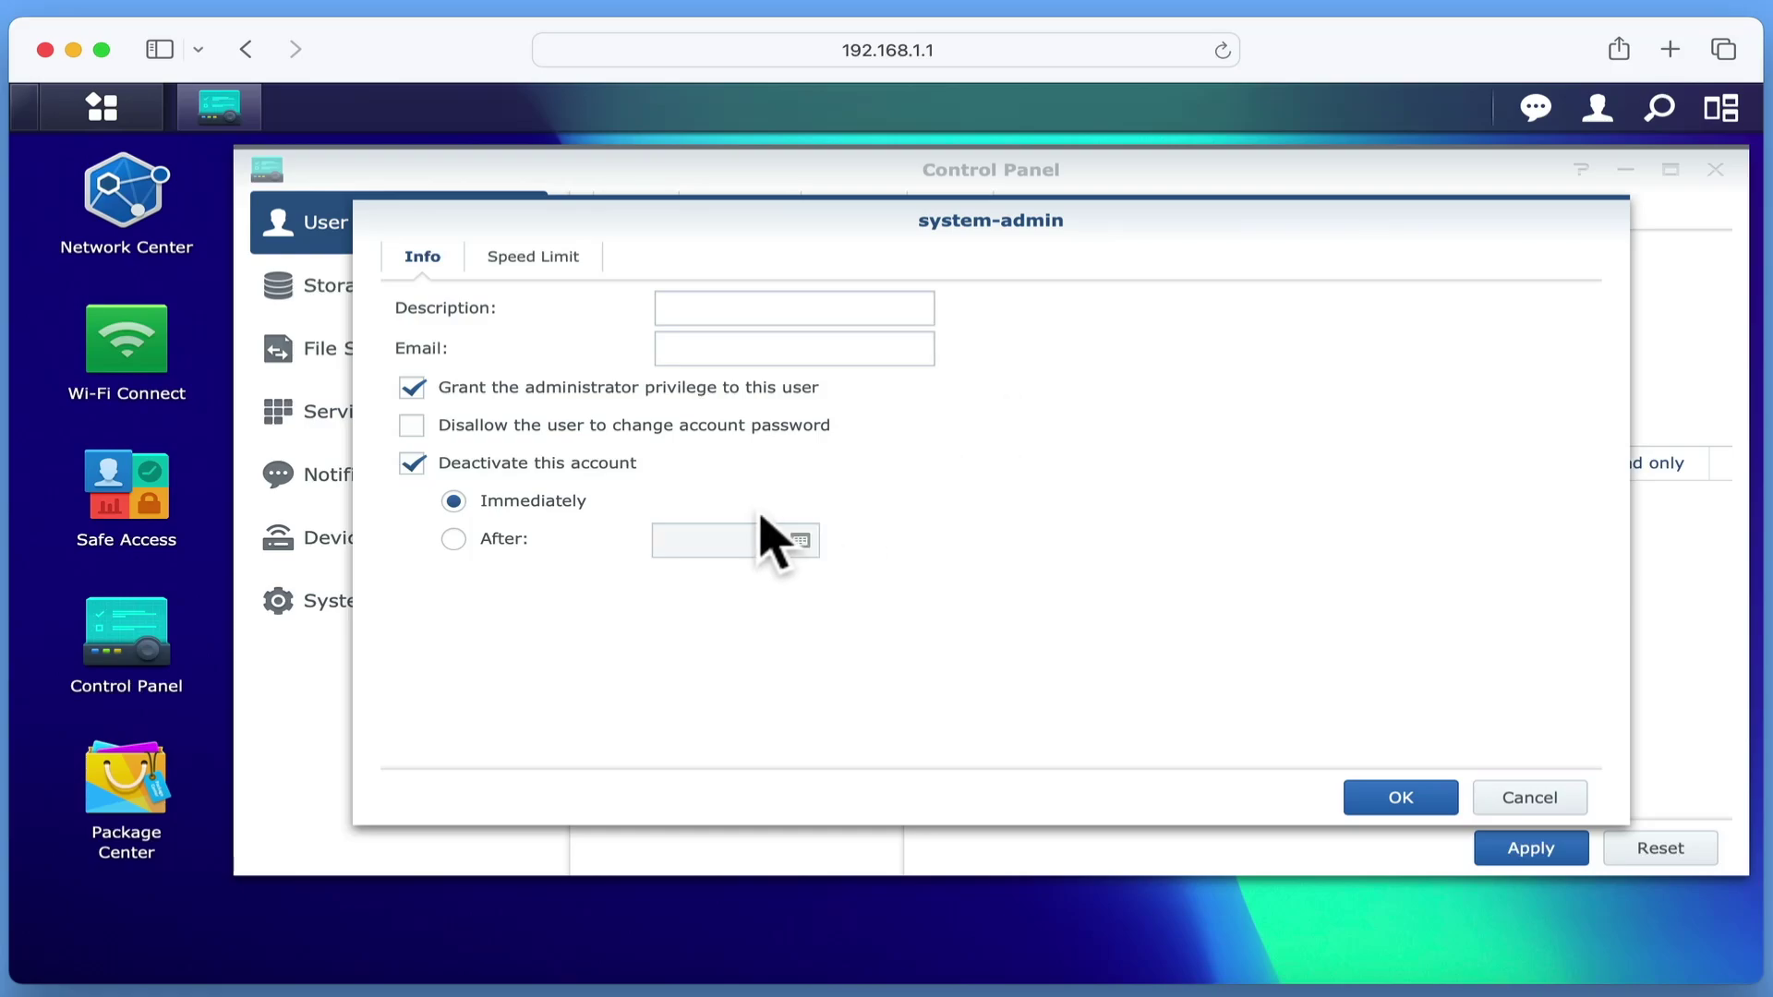
{"action": "left_click", "coordinate": [630, 465]}
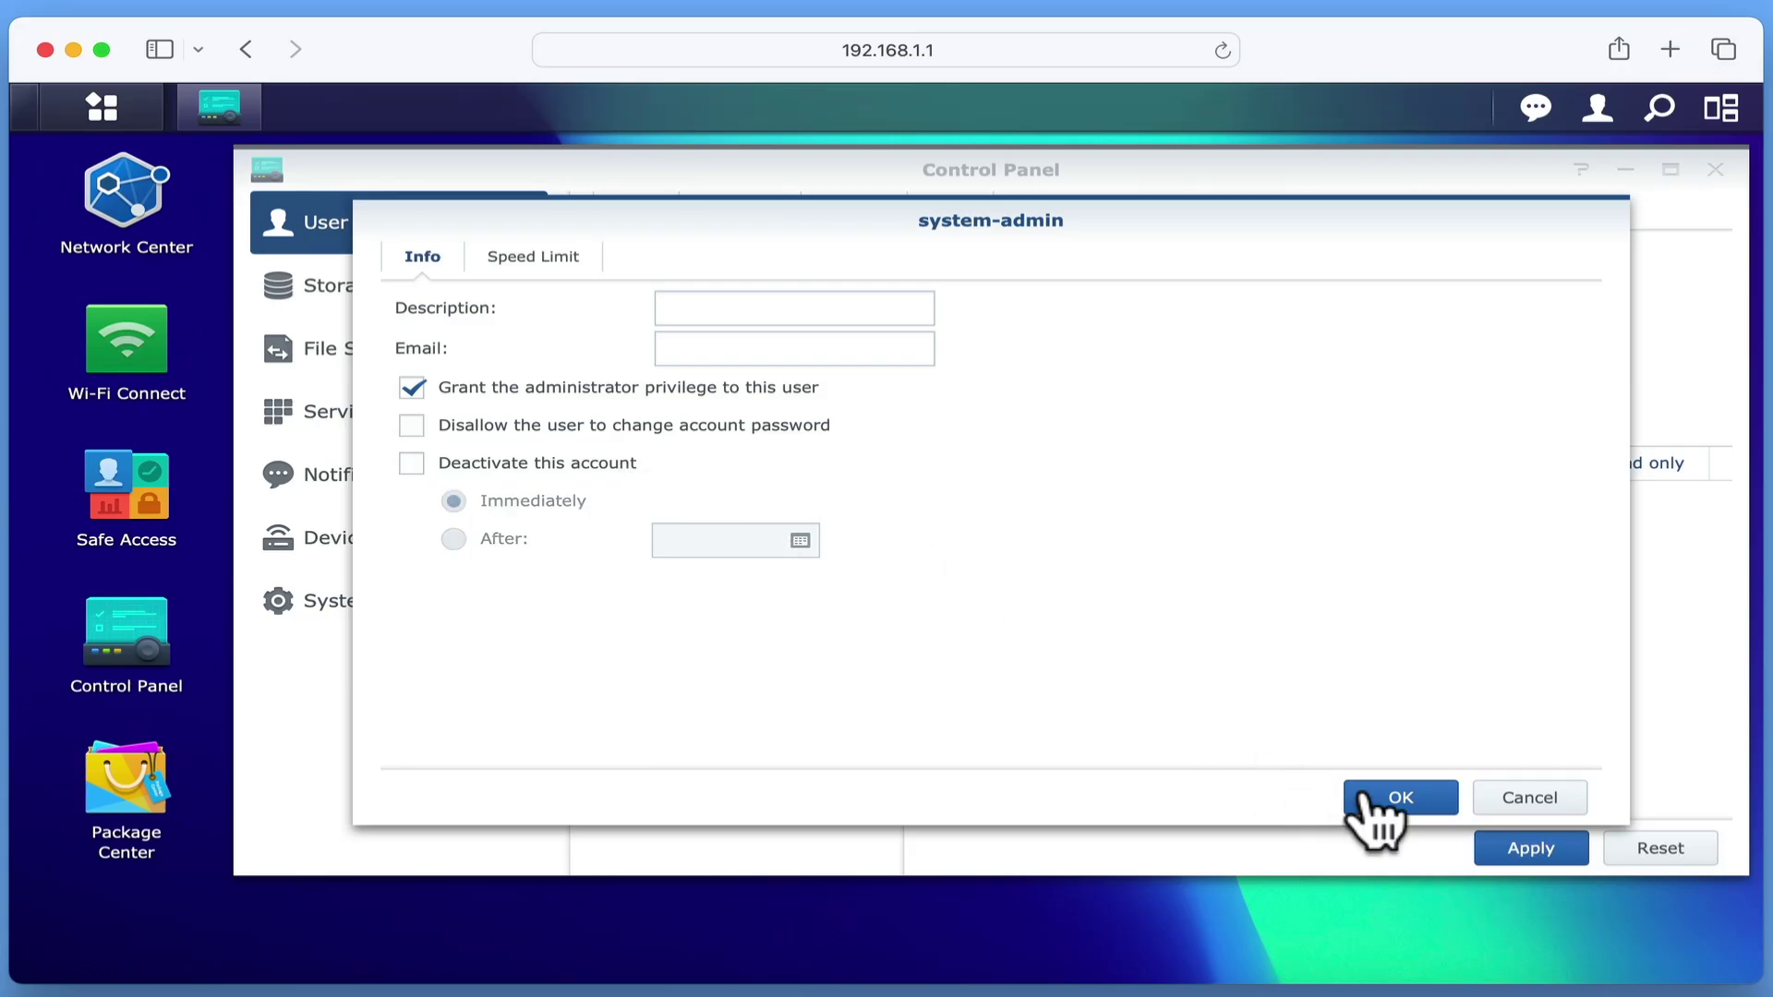
{"action": "left_click", "coordinate": [1392, 800]}
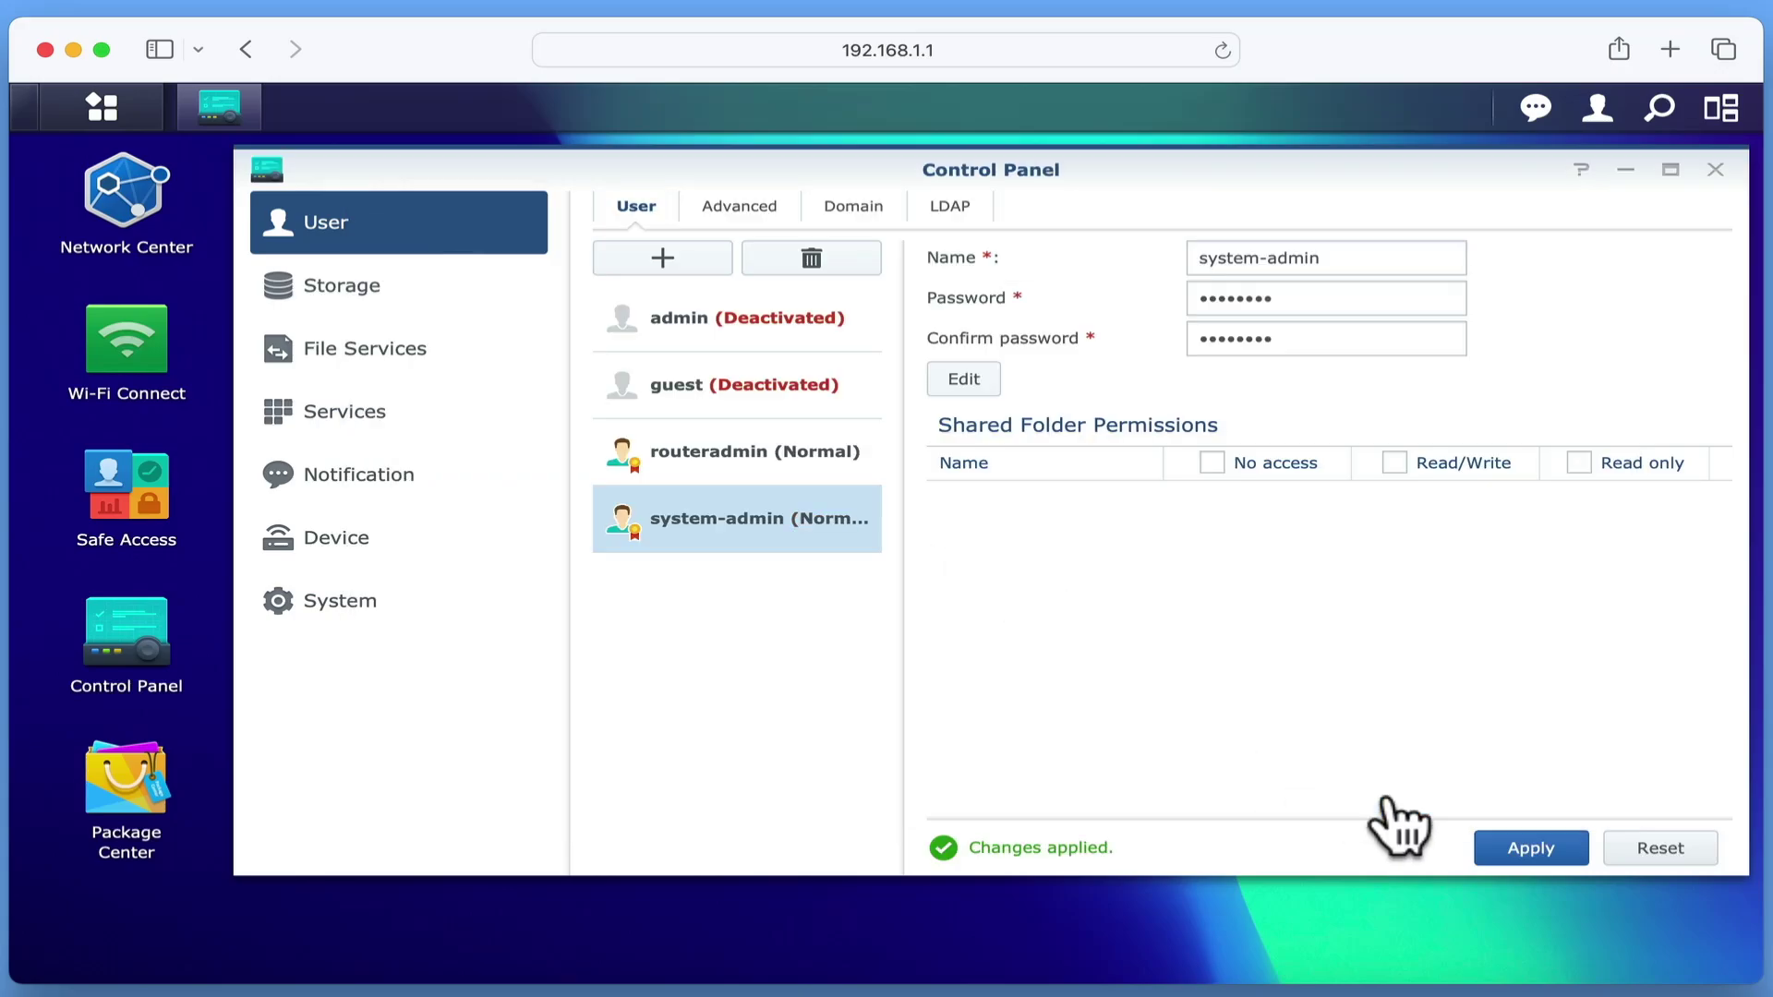
- Replace system-admin's password with a new one, apply it, and close Control Panel
{"action": "left_click", "coordinate": [1290, 297]}
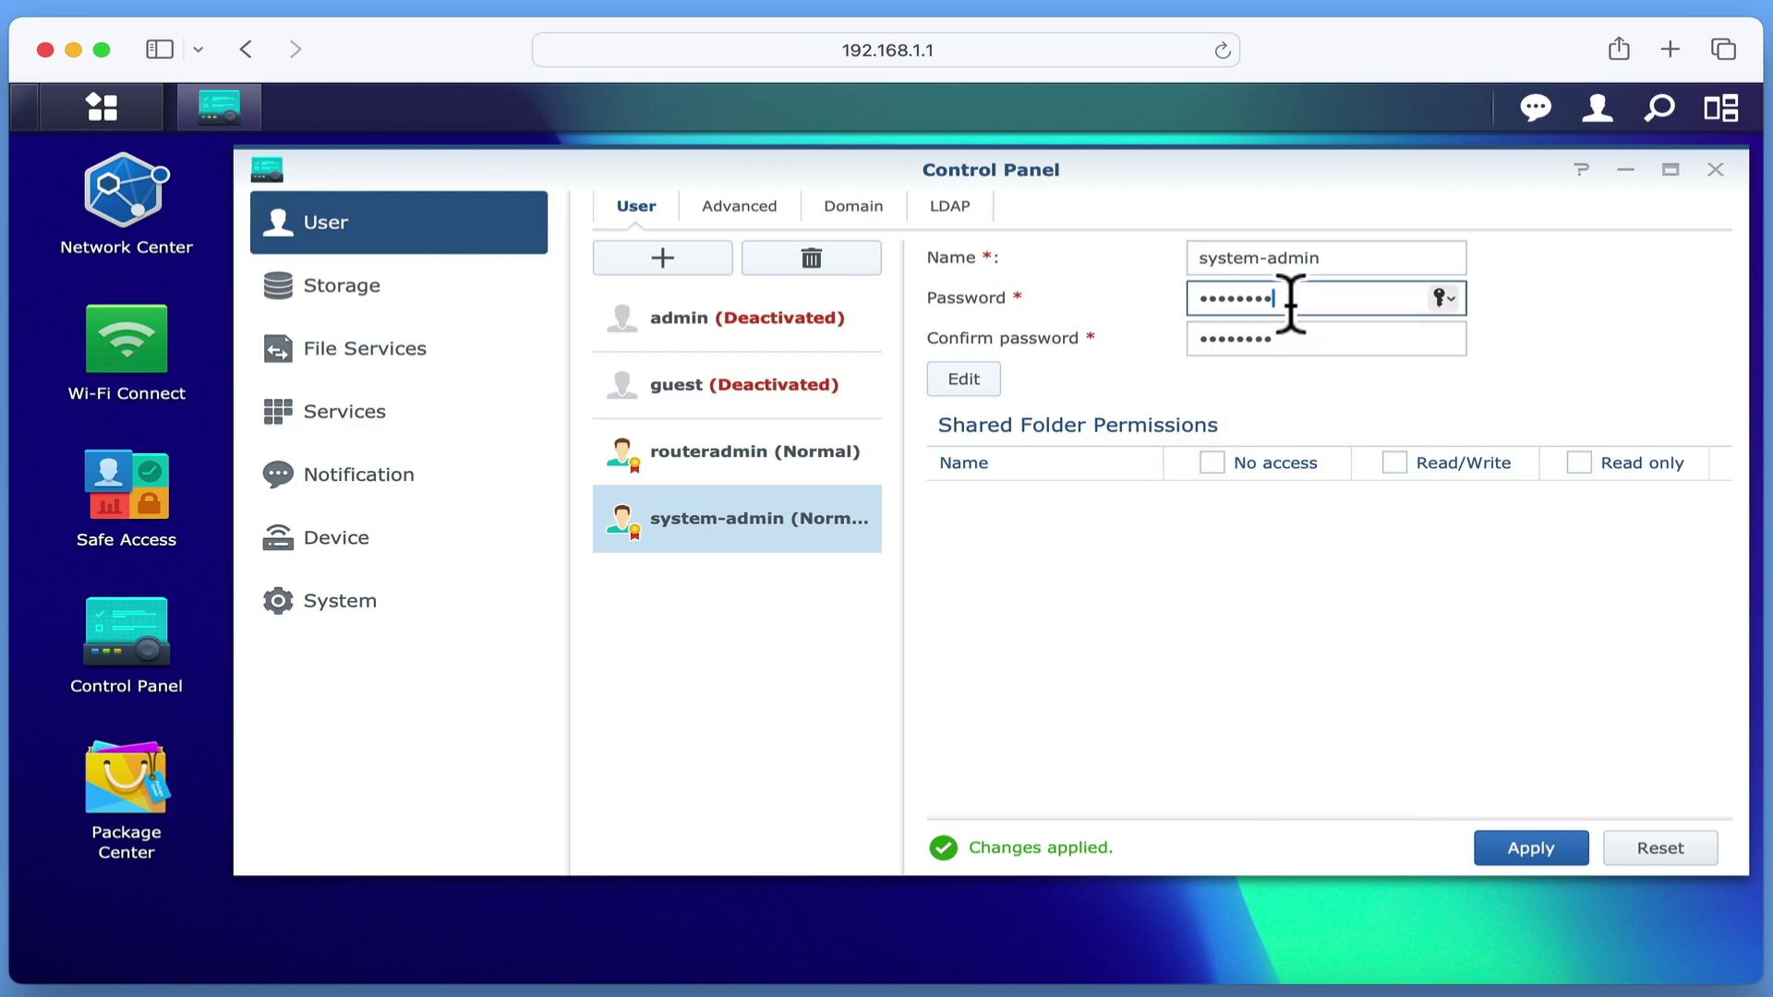
{"action": "key", "text": "BackSpace"}
{"action": "key", "text": "BackSpace"}
{"action": "key", "text": "BackSpace"}
{"action": "key", "text": "BackSpace"}
{"action": "key", "text": "BackSpace"}
{"action": "key", "text": "BackSpace"}
{"action": "key", "text": "BackSpace"}
{"action": "key", "text": "BackSpace"}
{"action": "type", "text": "••••••••••••••"}
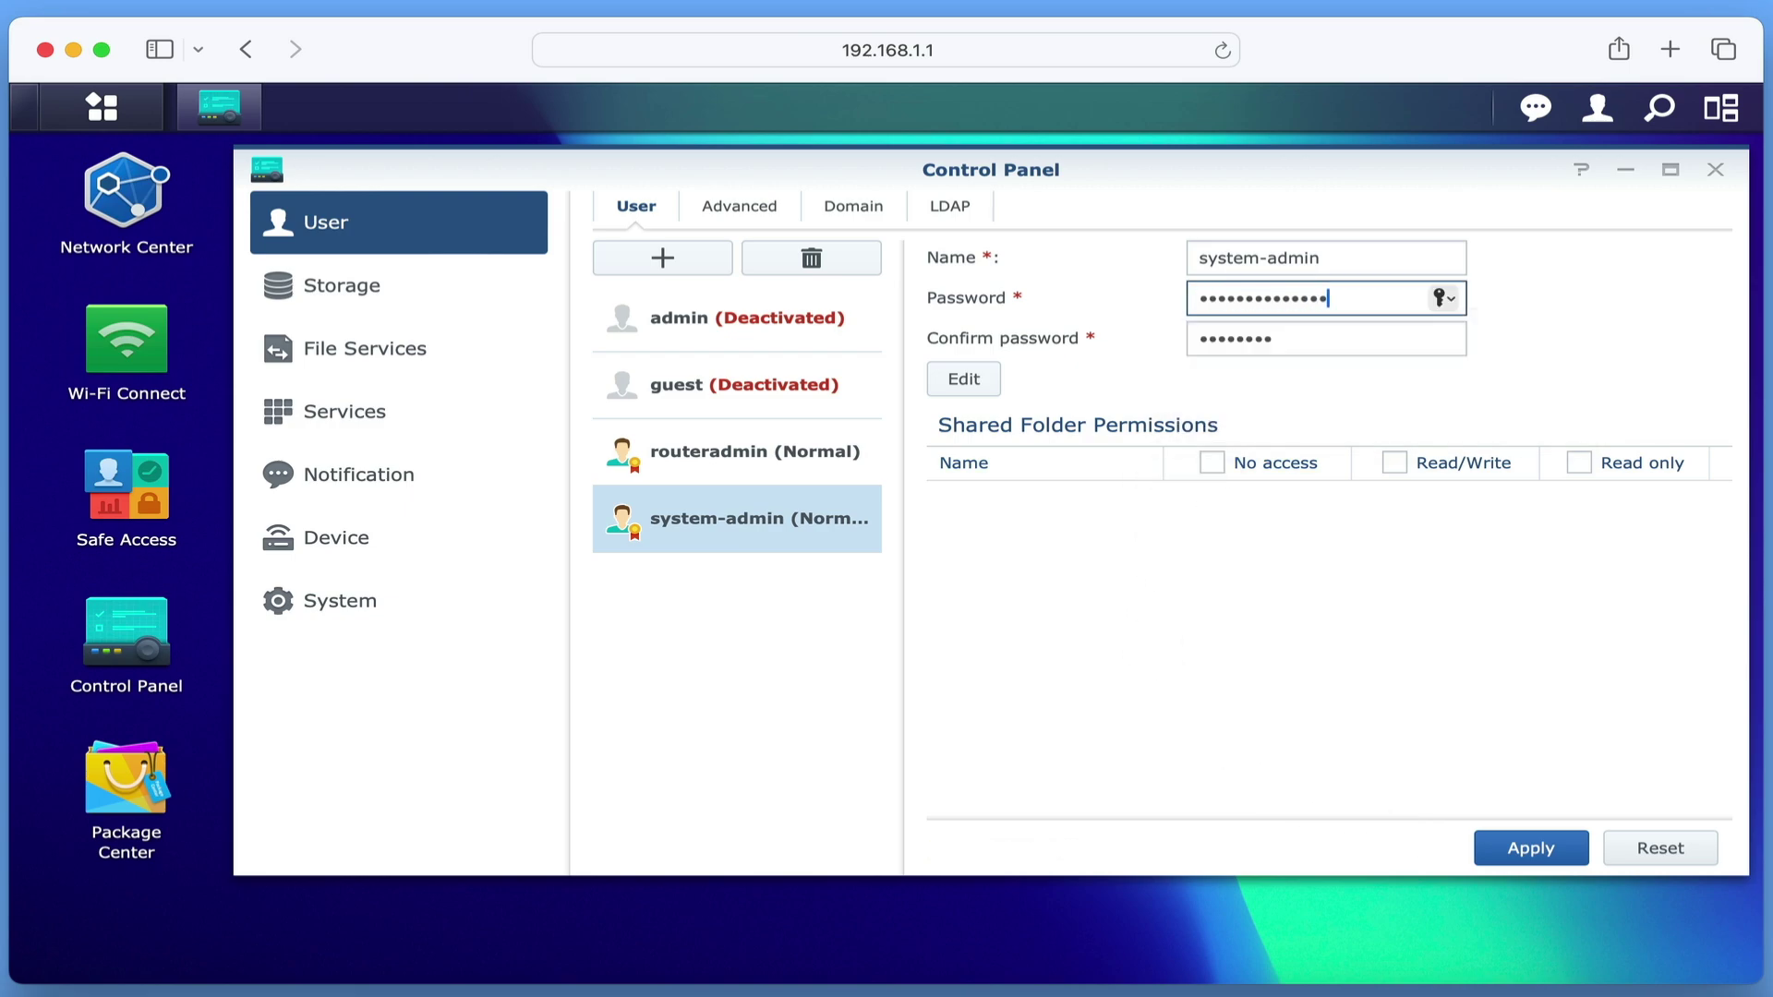
{"action": "key", "text": "Tab"}
{"action": "type", "text": "••••••••••••••"}
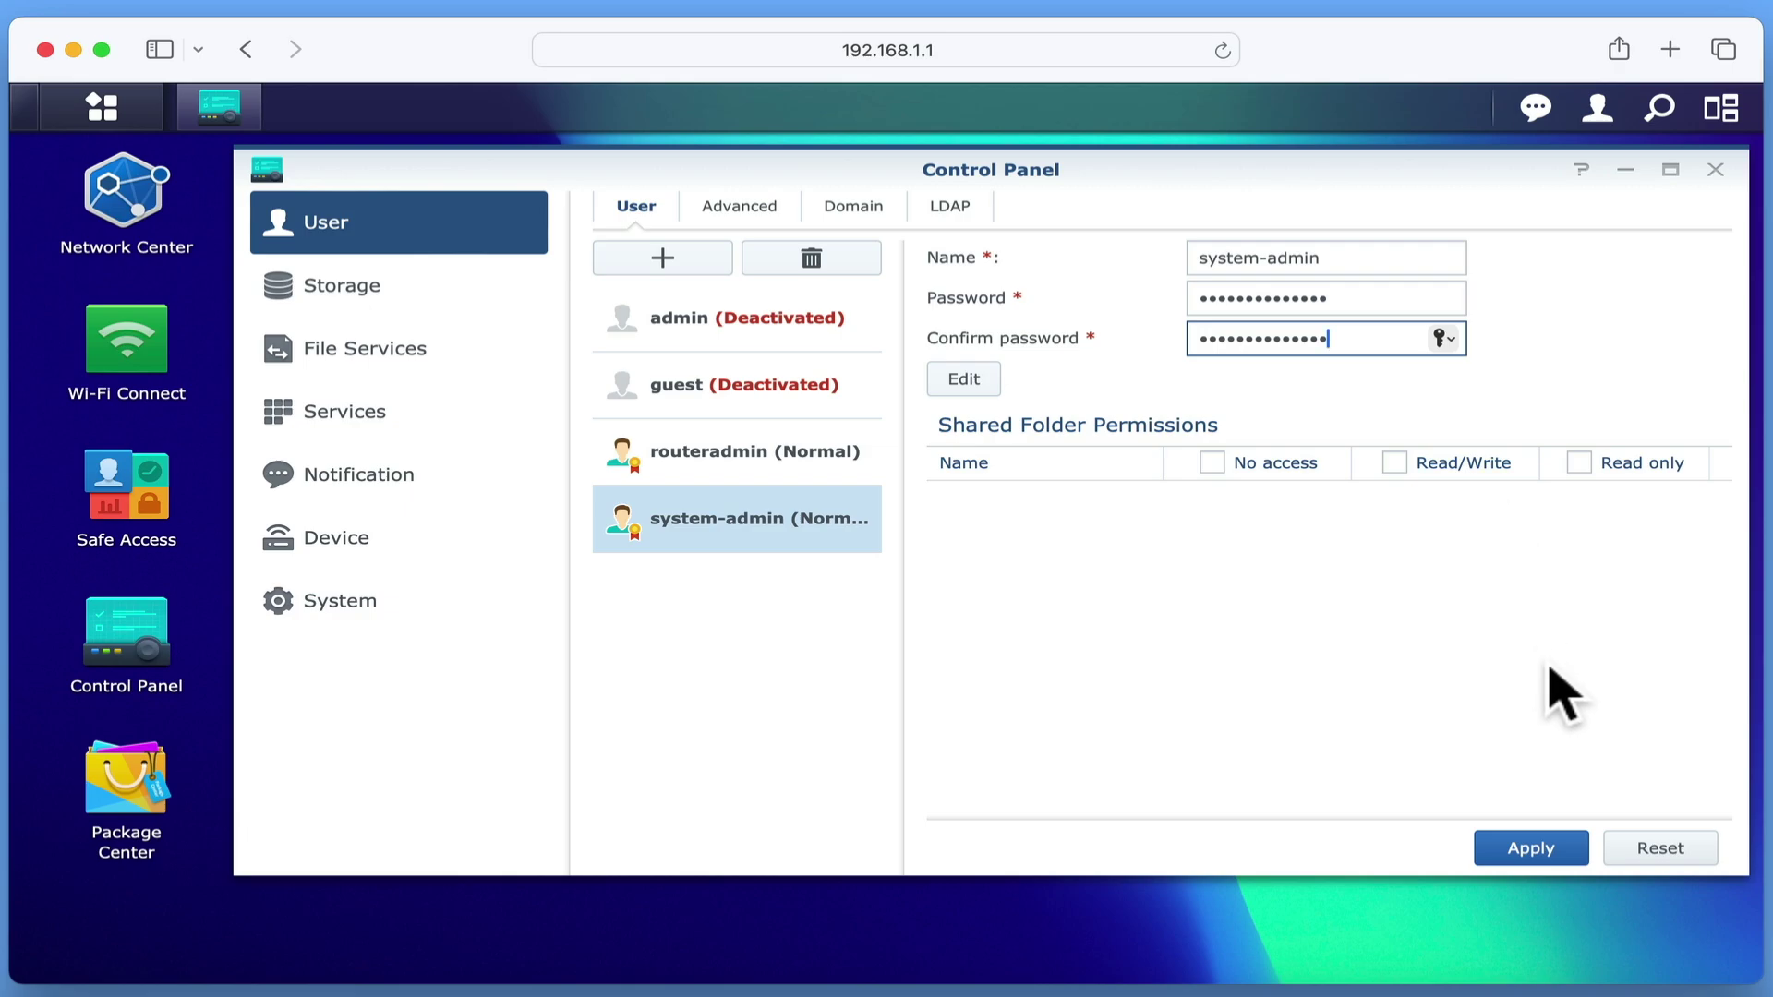
{"action": "left_click", "coordinate": [1533, 851]}
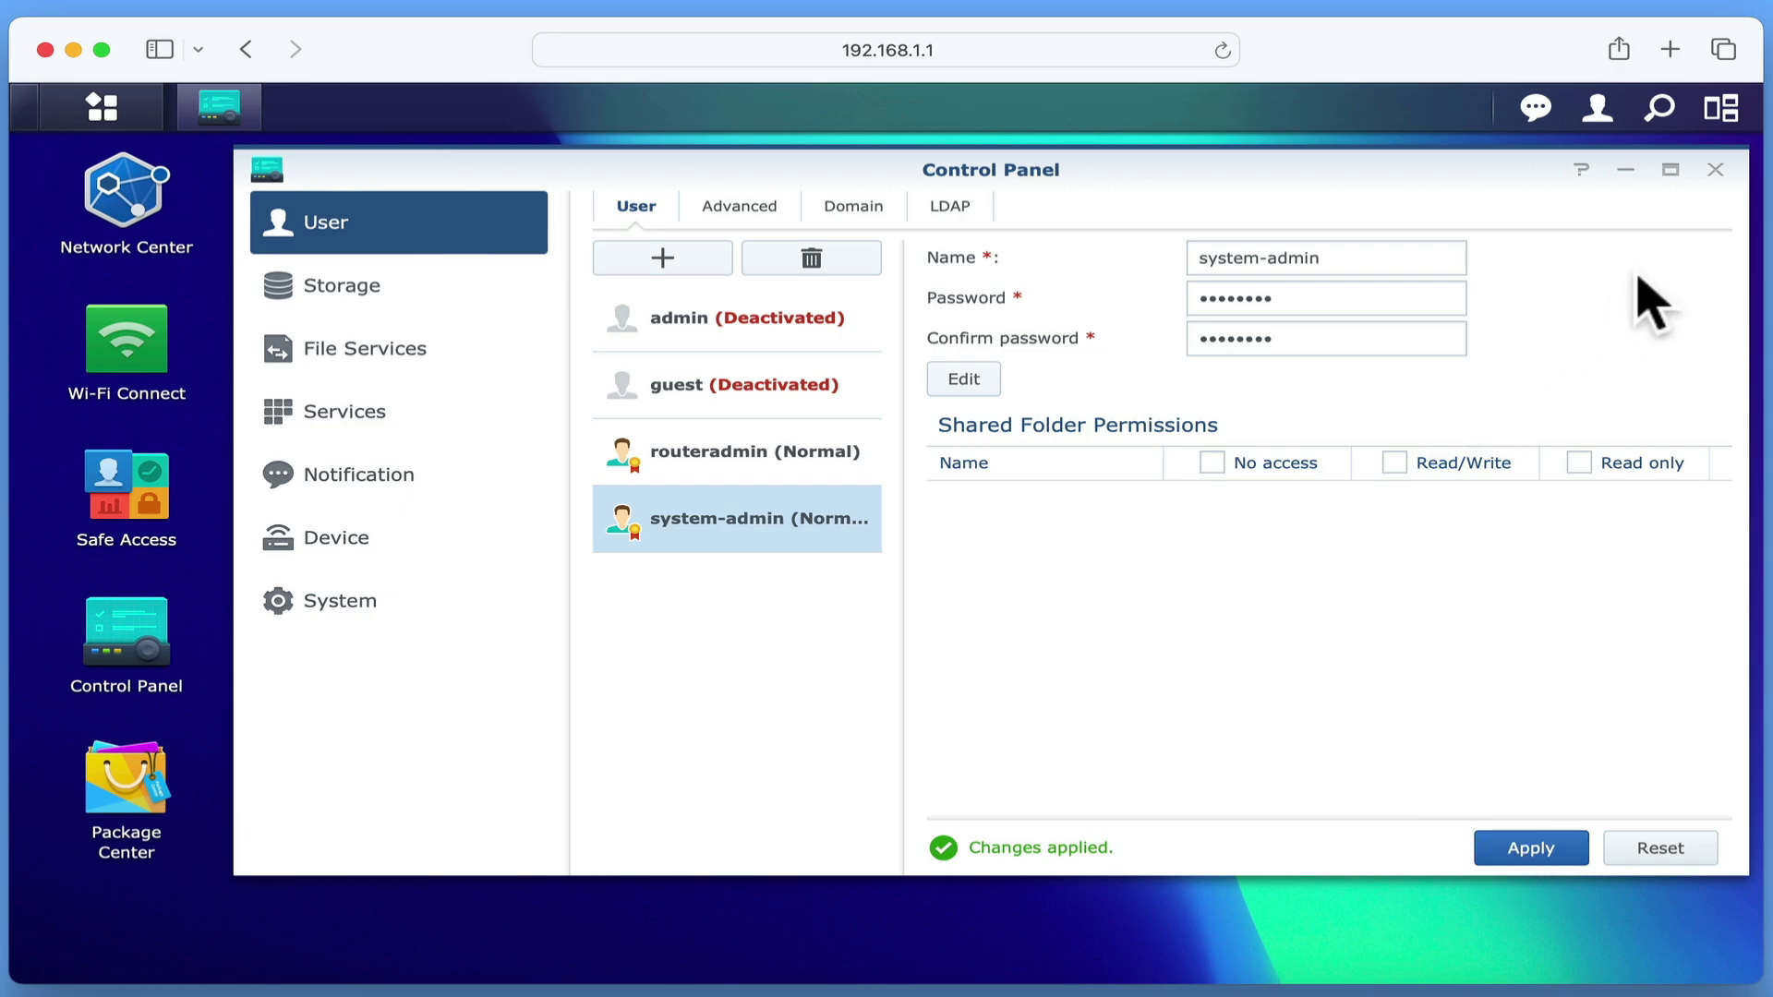
{"action": "left_click", "coordinate": [1717, 171]}
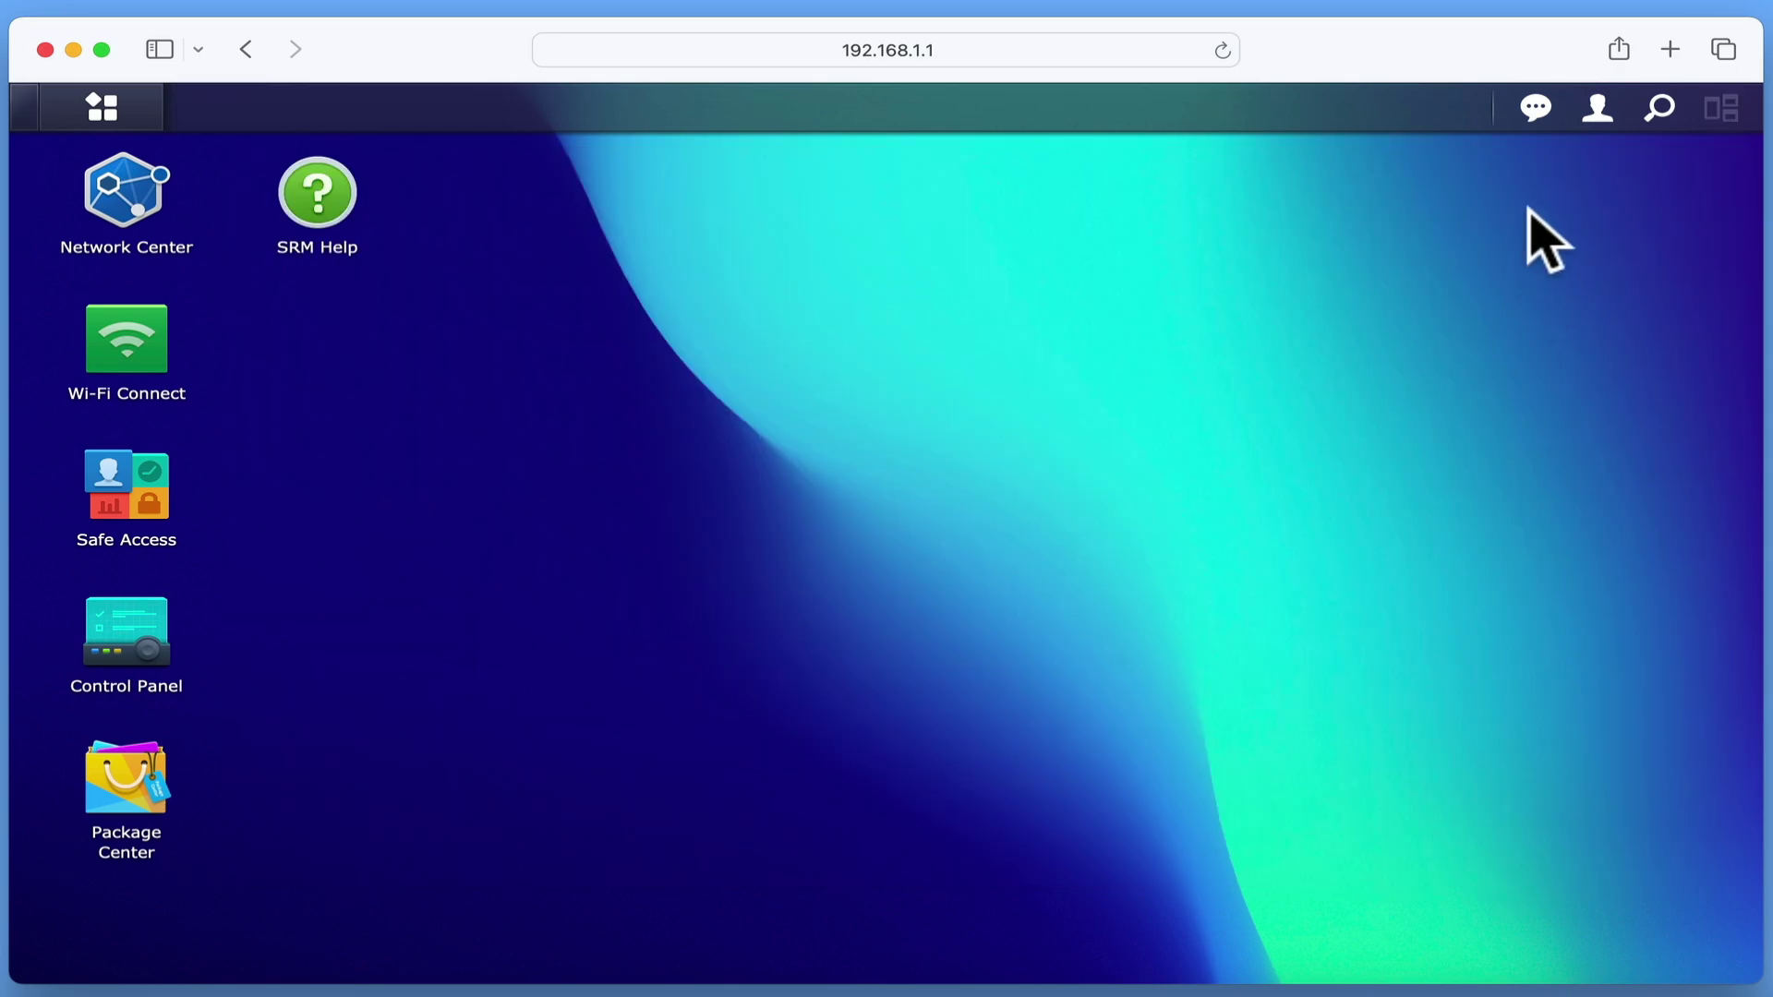
- Sign out of routeradmin via the user menu and sign in as system-admin with its new password
{"action": "left_click", "coordinate": [1598, 109]}
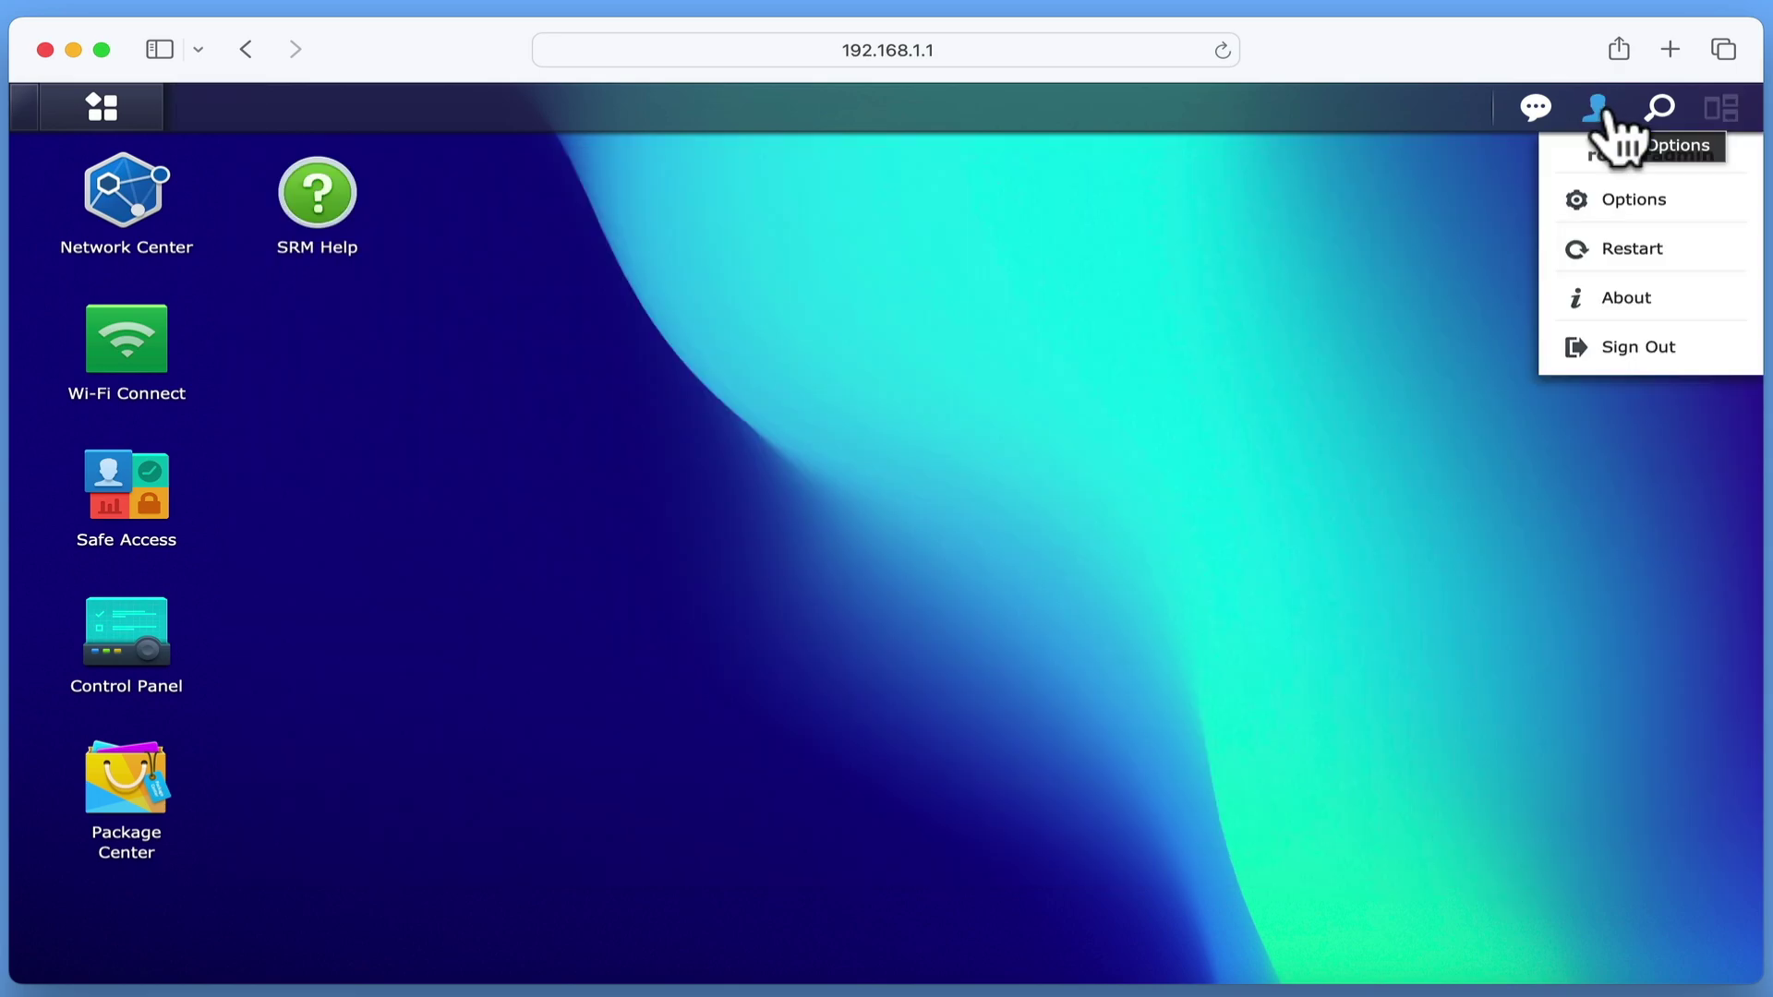
{"action": "left_click", "coordinate": [1631, 348]}
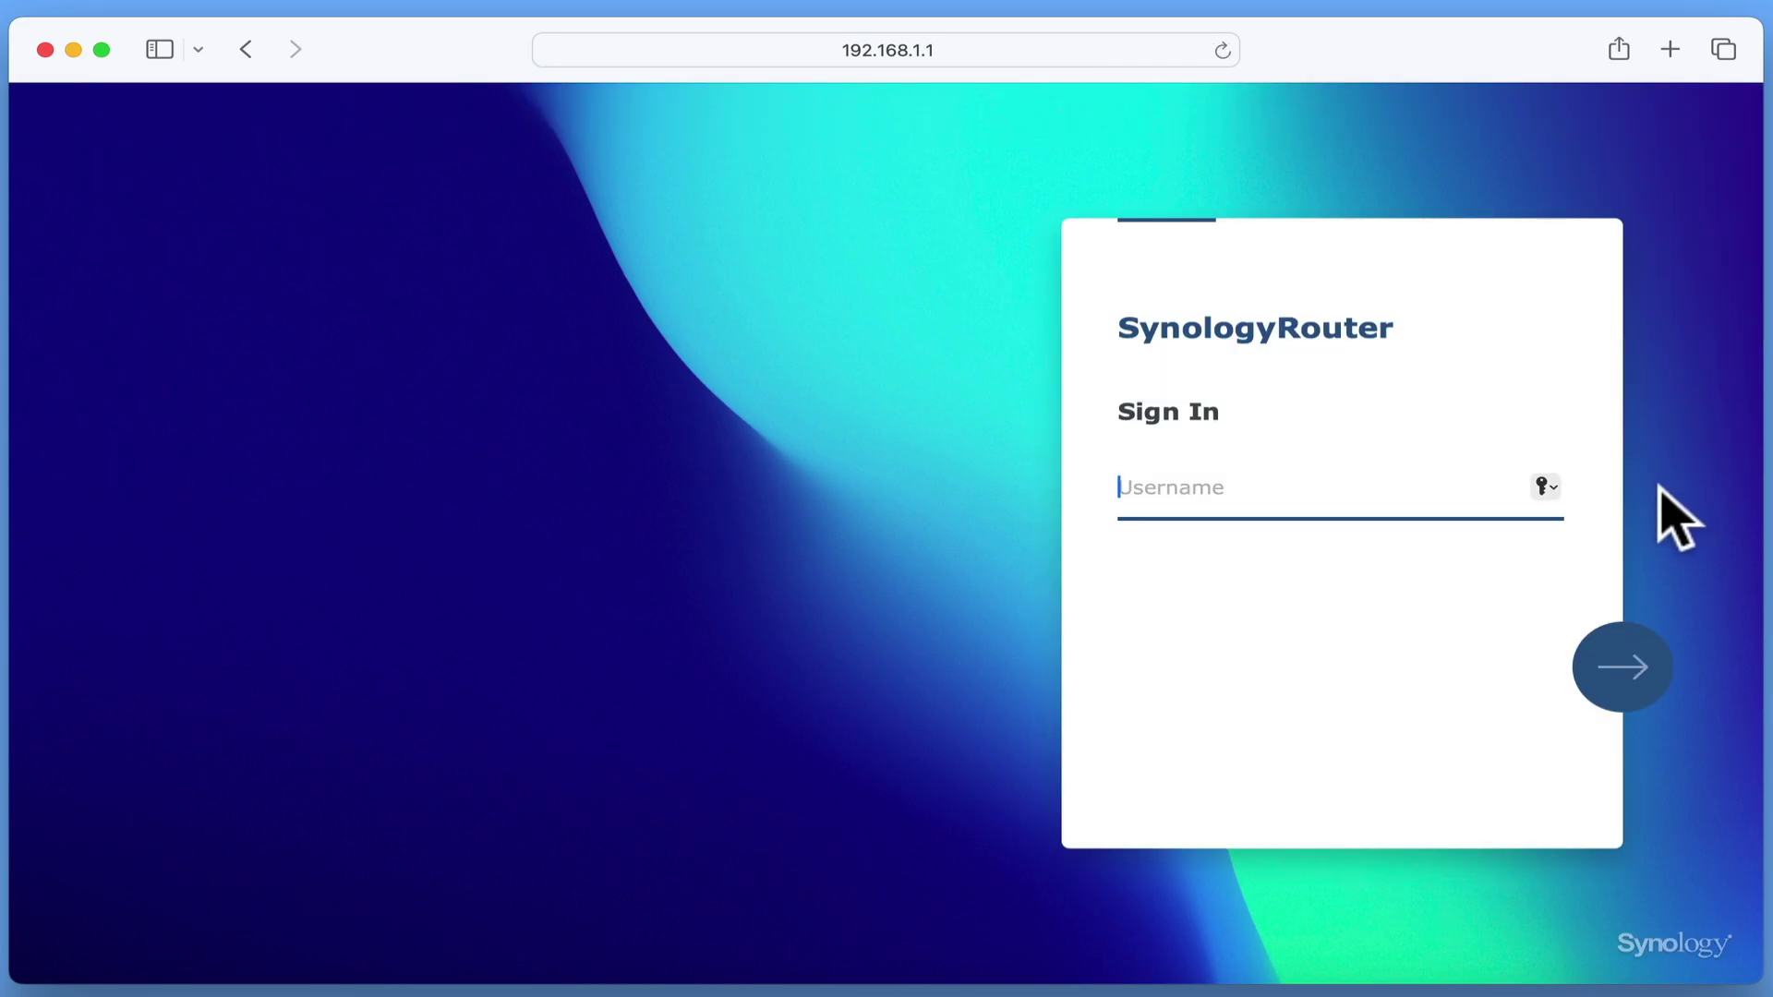
{"action": "type", "text": "system"}
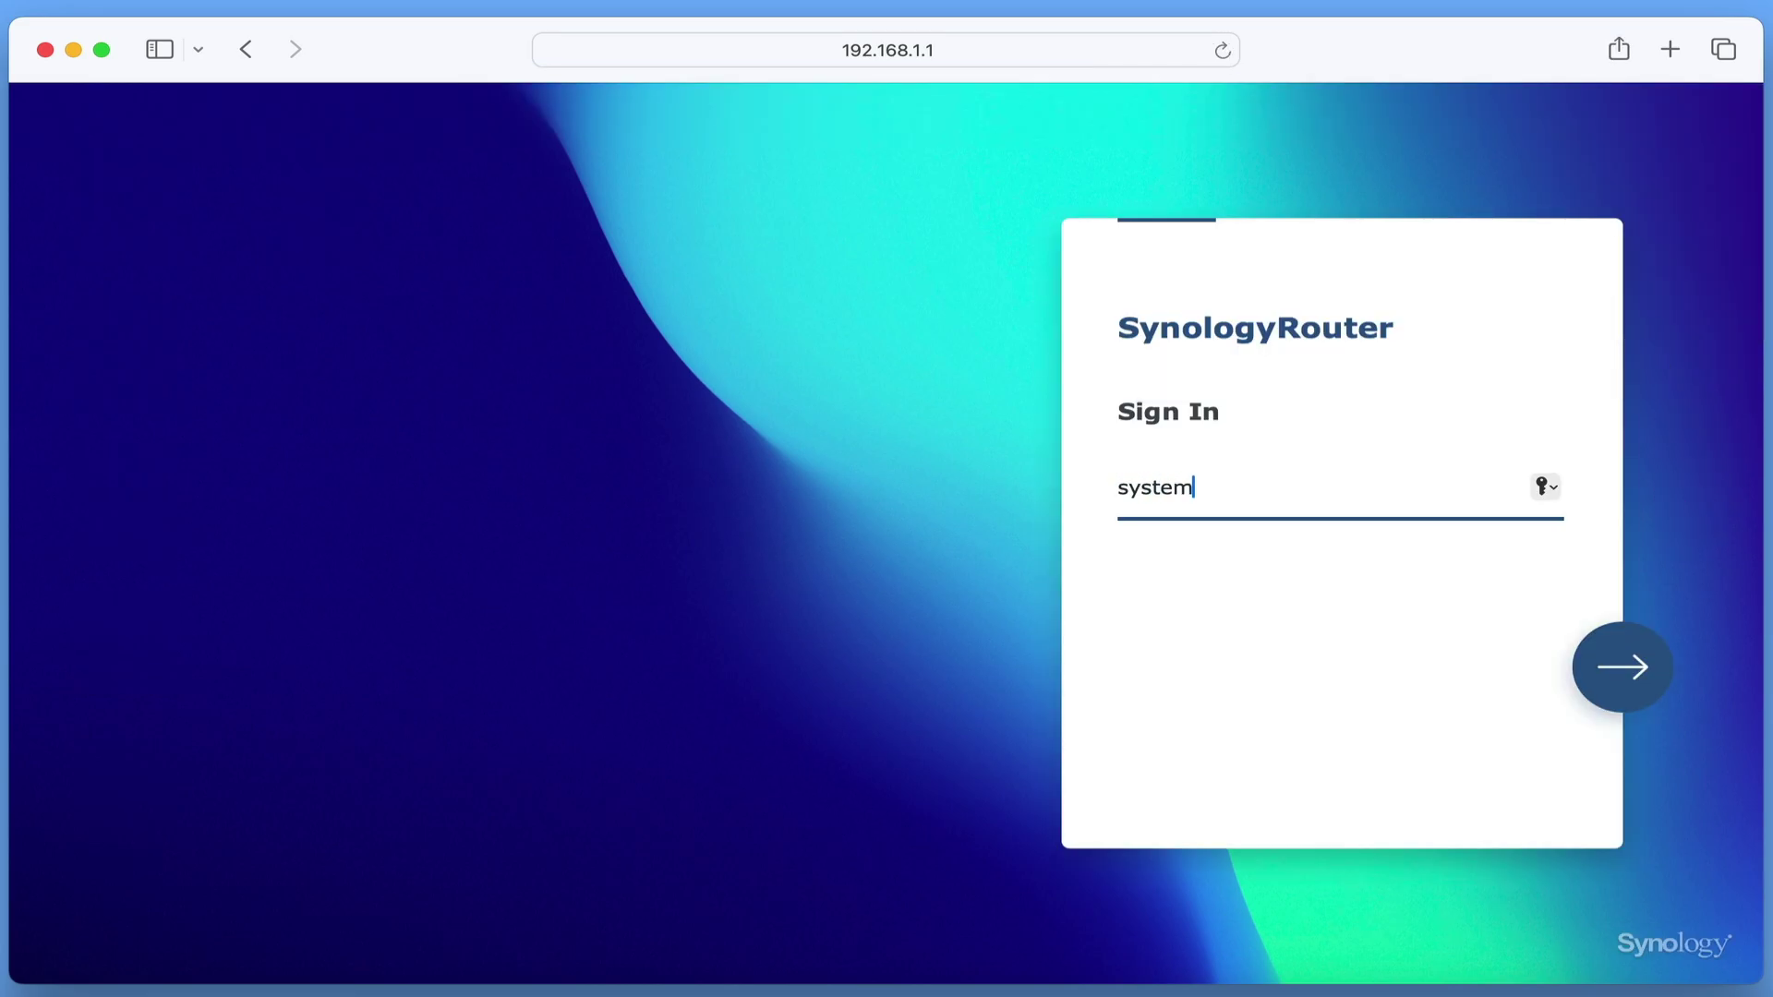
{"action": "type", "text": "-admin"}
{"action": "left_click", "coordinate": [1637, 672]}
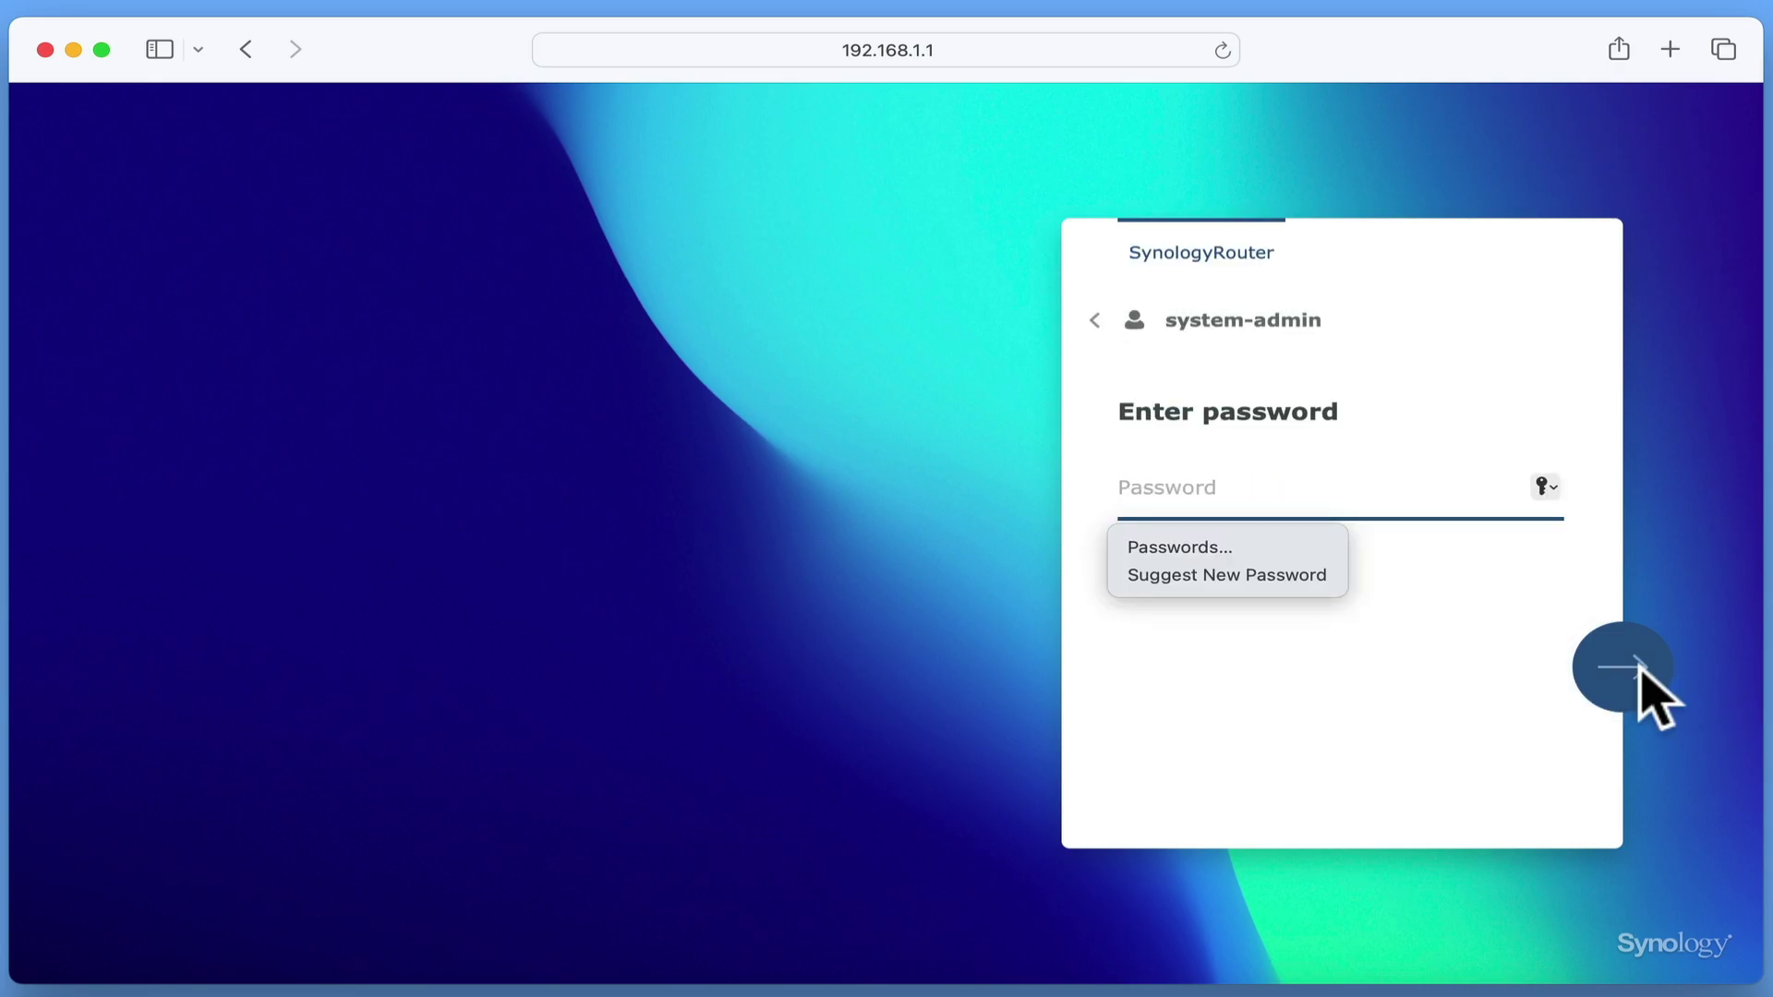
{"action": "type", "text": "**************"}
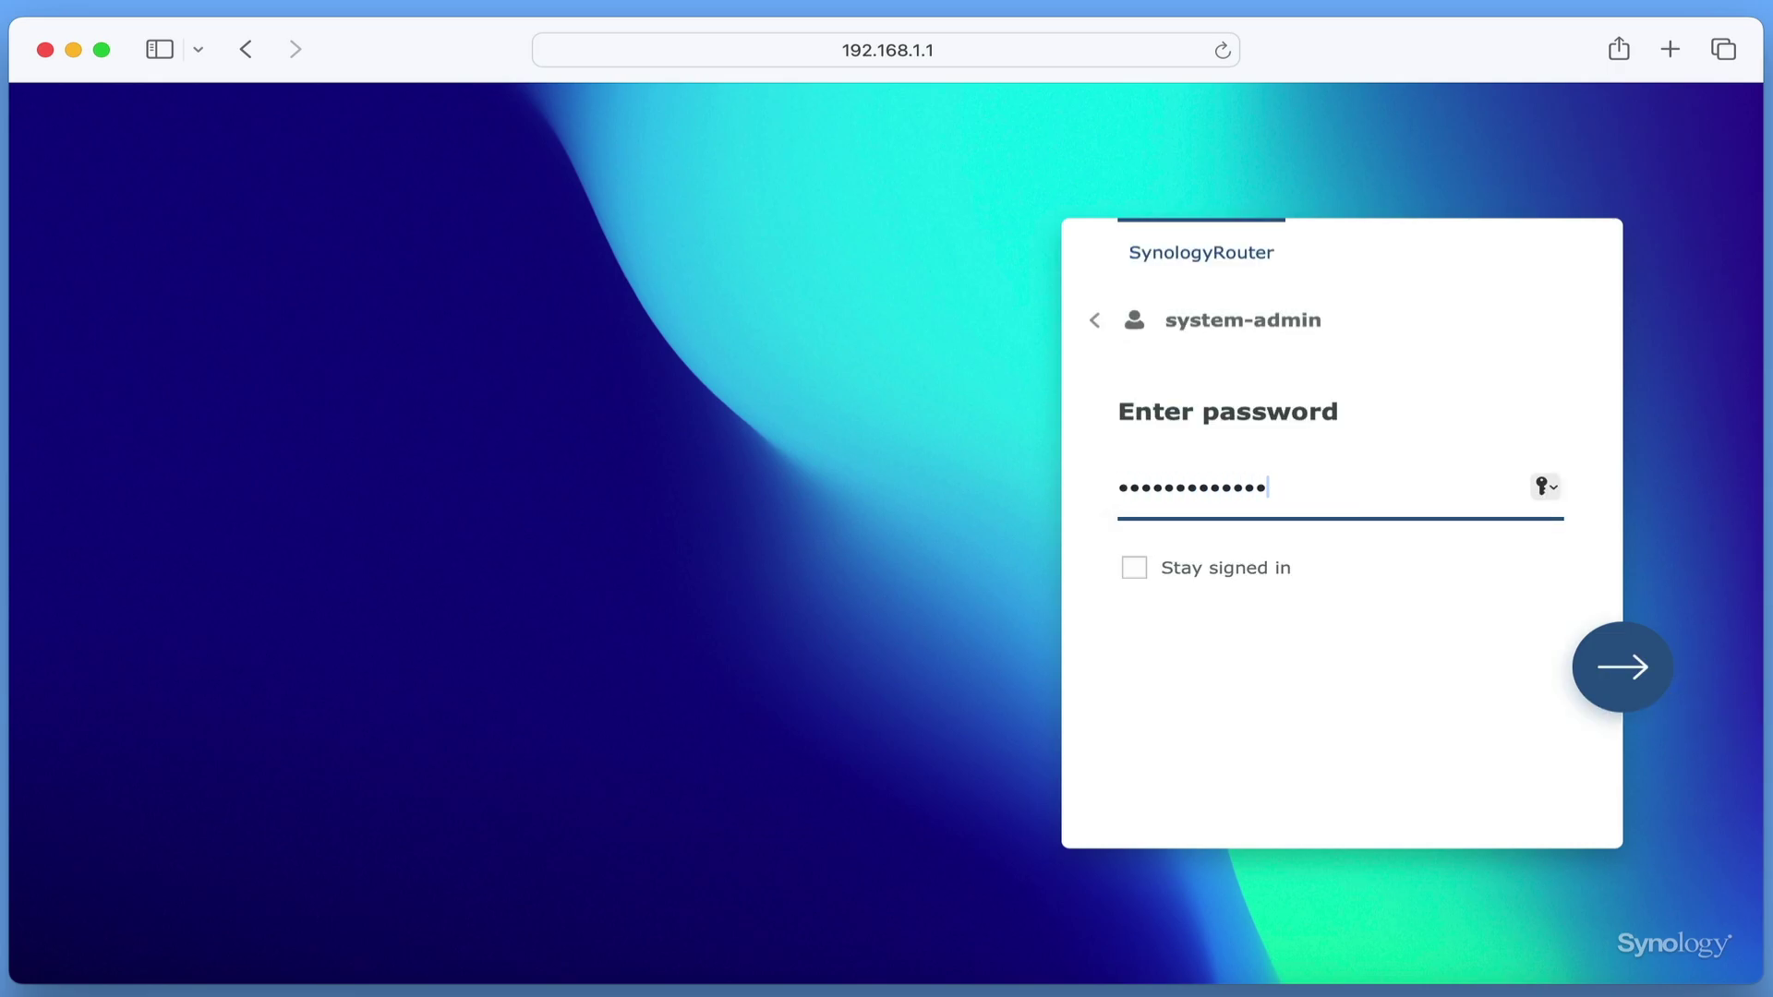
{"action": "left_click", "coordinate": [1651, 691]}
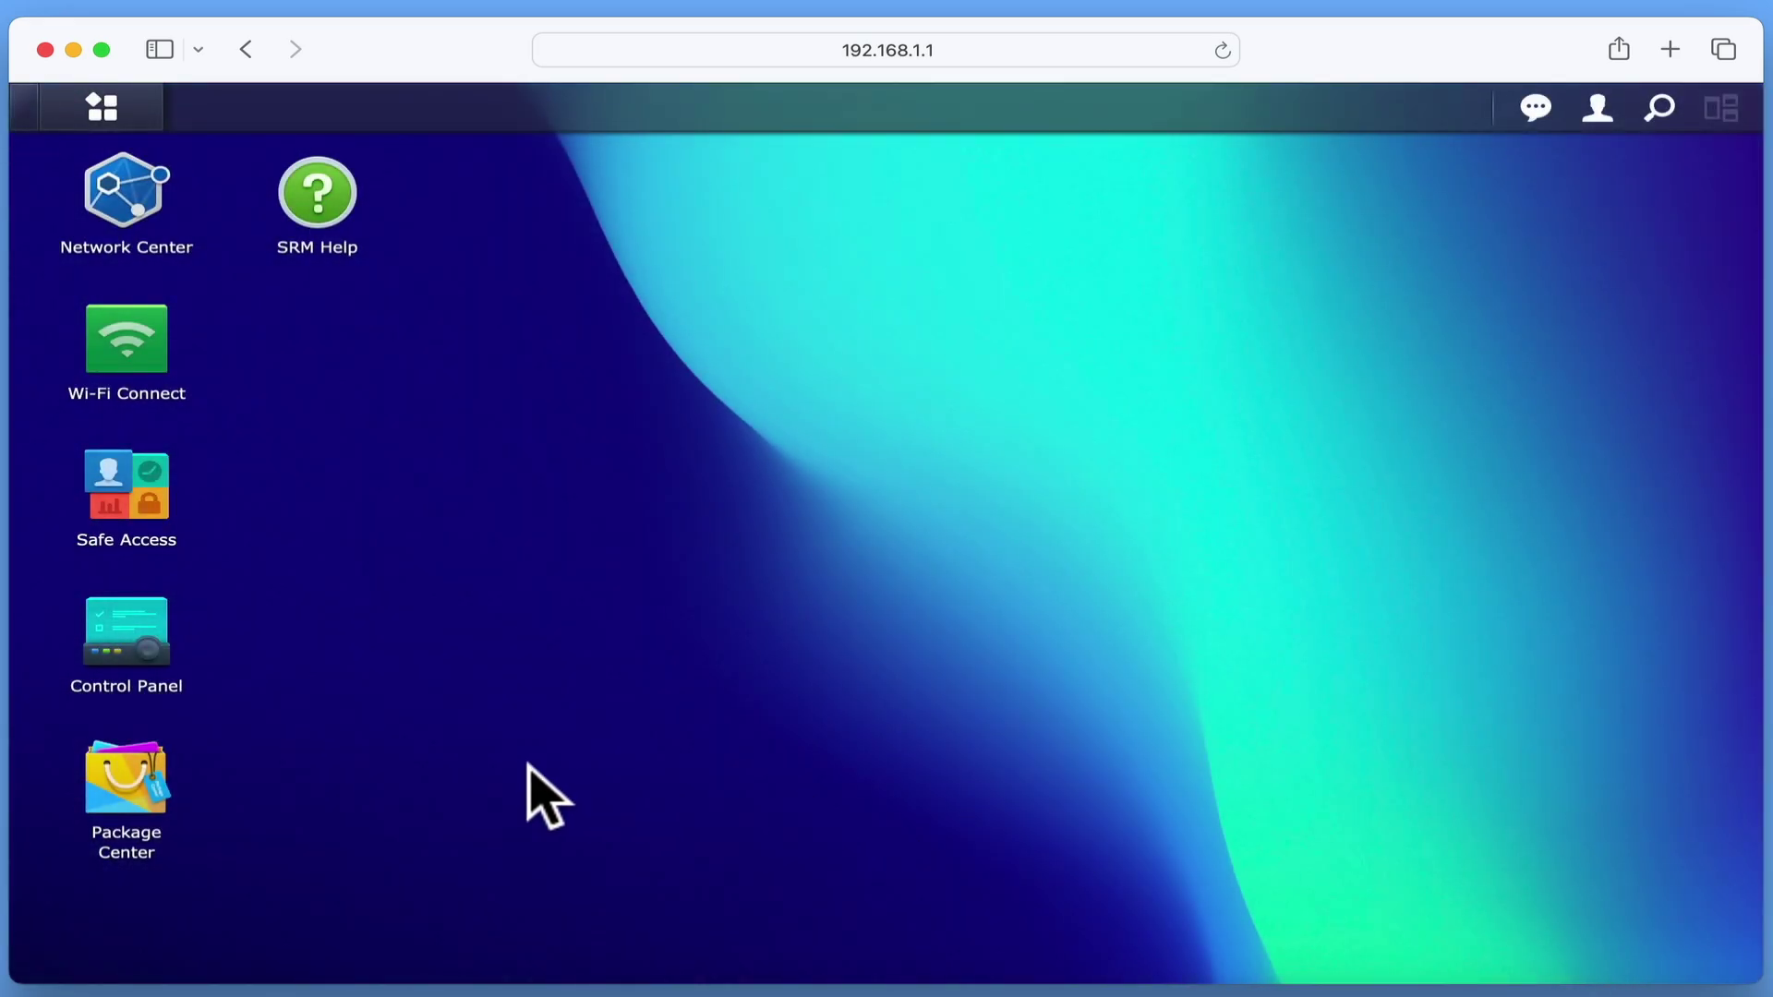
- Delete the routeradmin user in Control Panel > User, apply the change, and close the window
{"action": "left_click", "coordinate": [120, 647]}
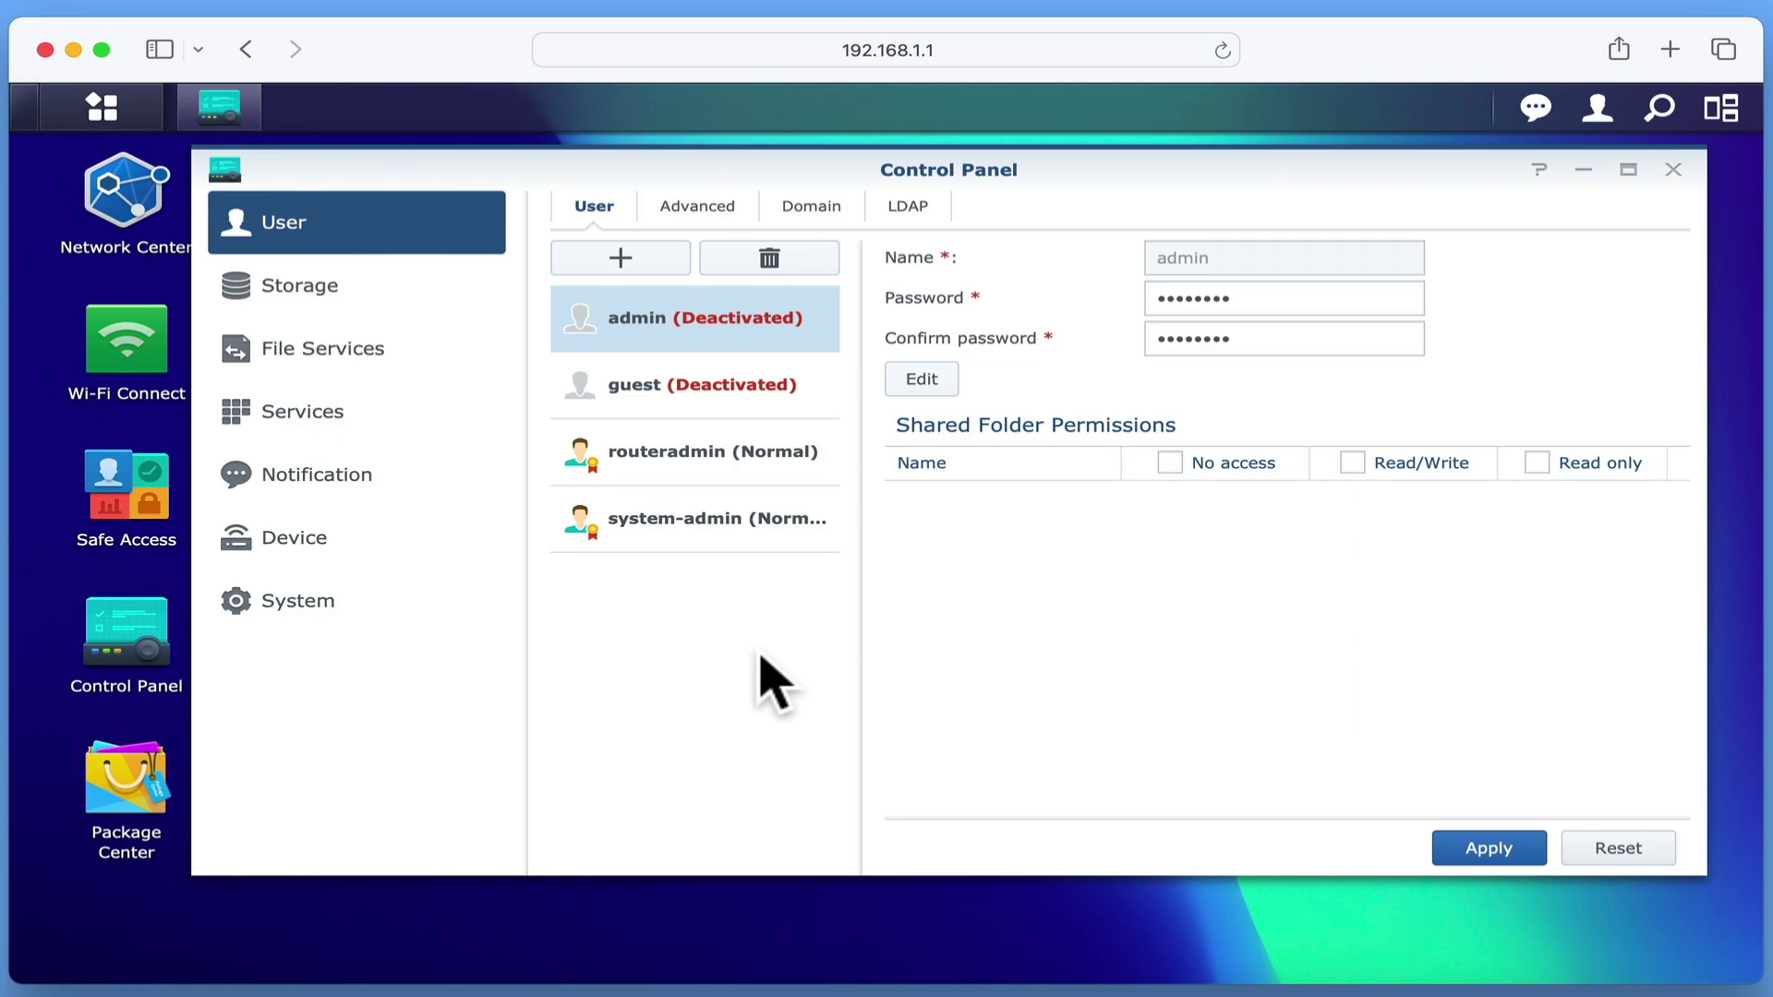
{"action": "left_click", "coordinate": [818, 480]}
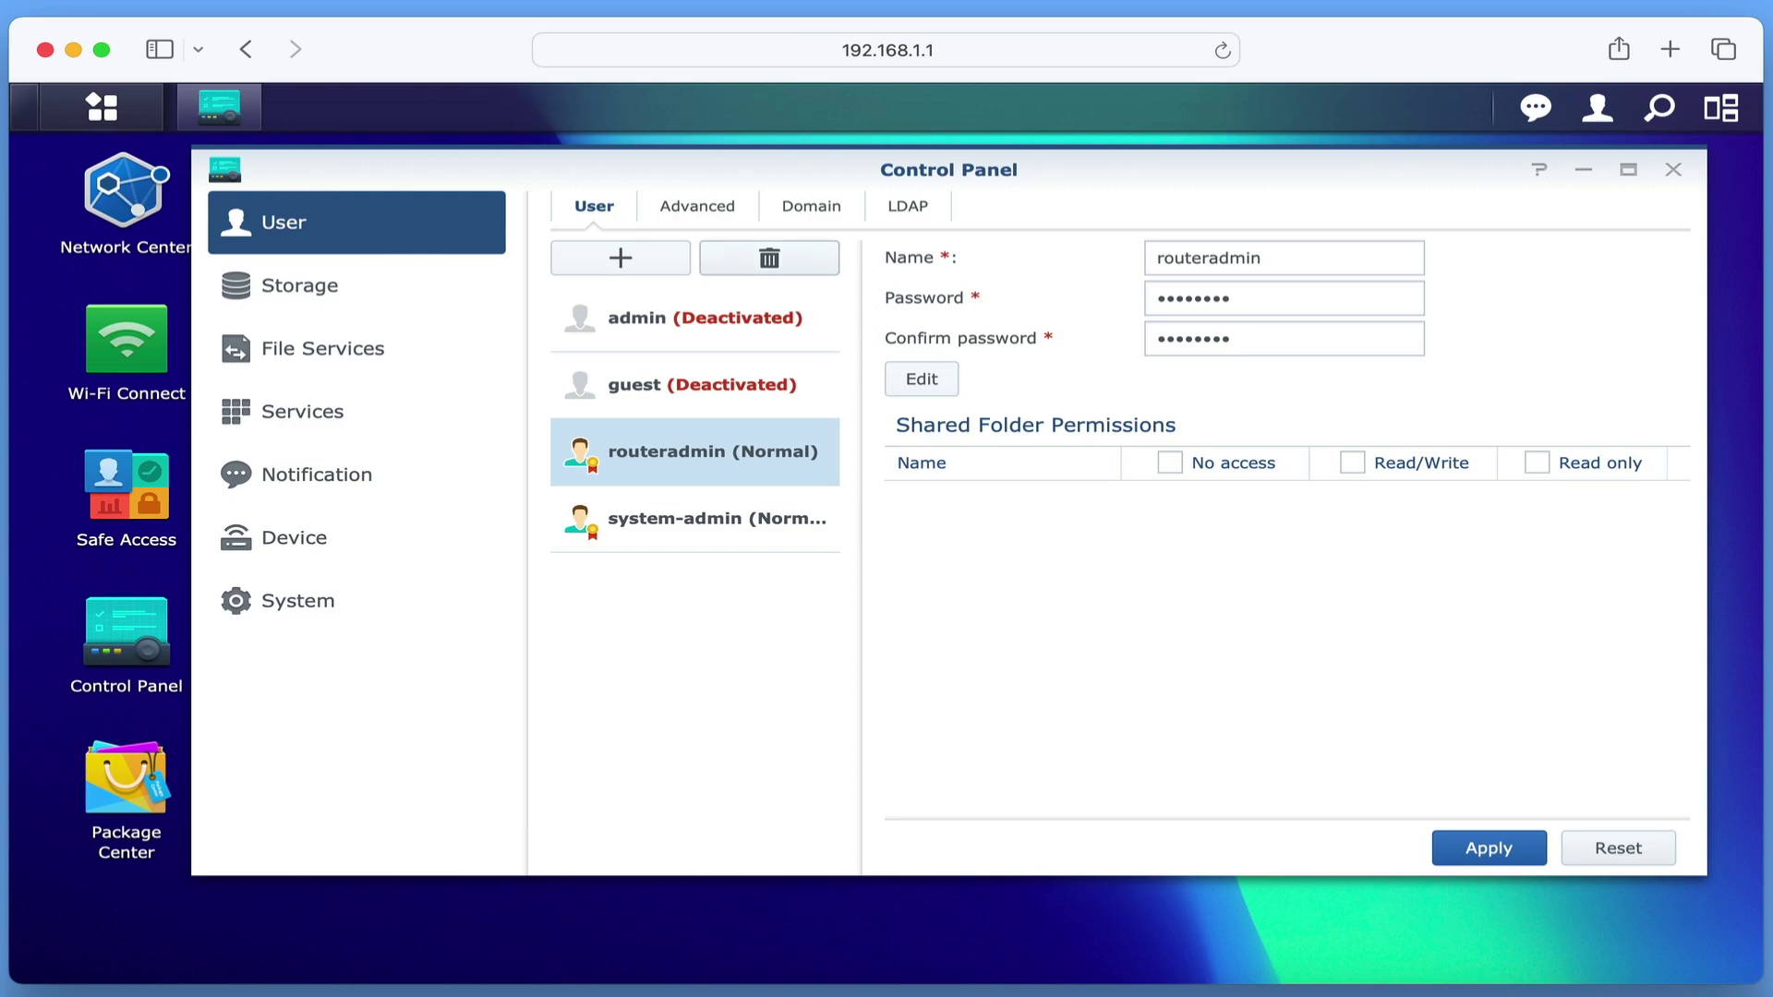
{"action": "left_click", "coordinate": [802, 268]}
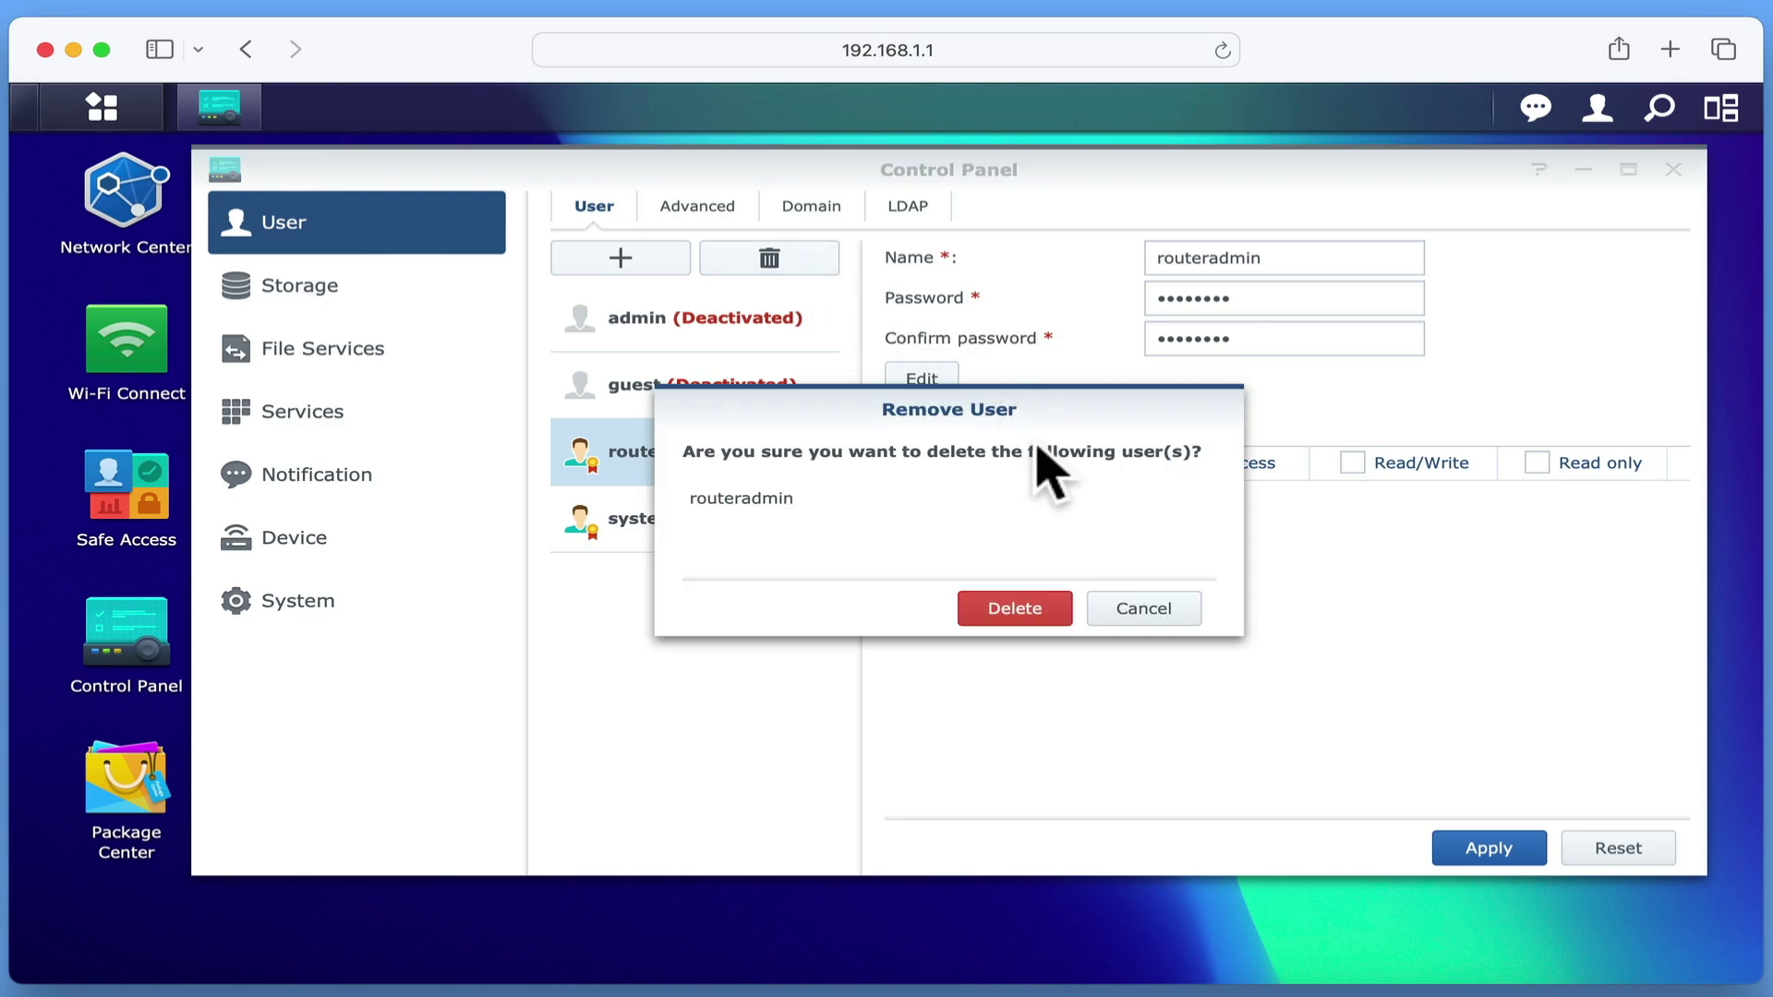
{"action": "left_click", "coordinate": [1016, 610]}
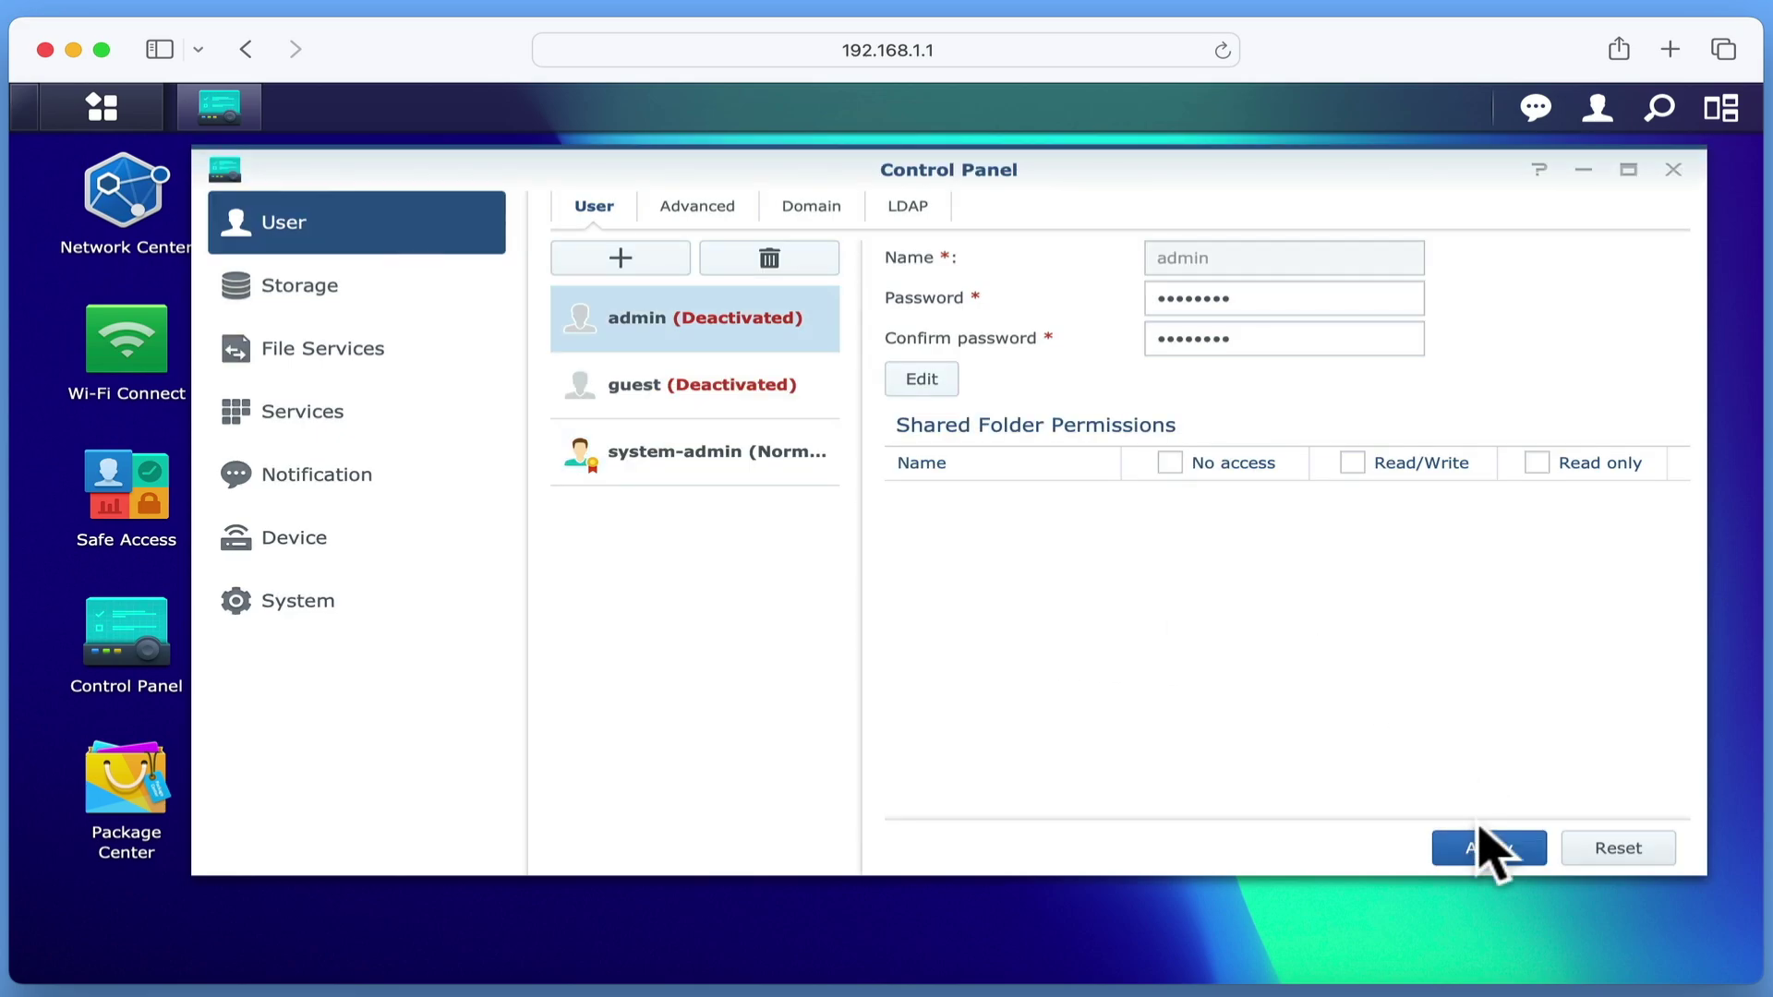
{"action": "left_click", "coordinate": [1482, 859]}
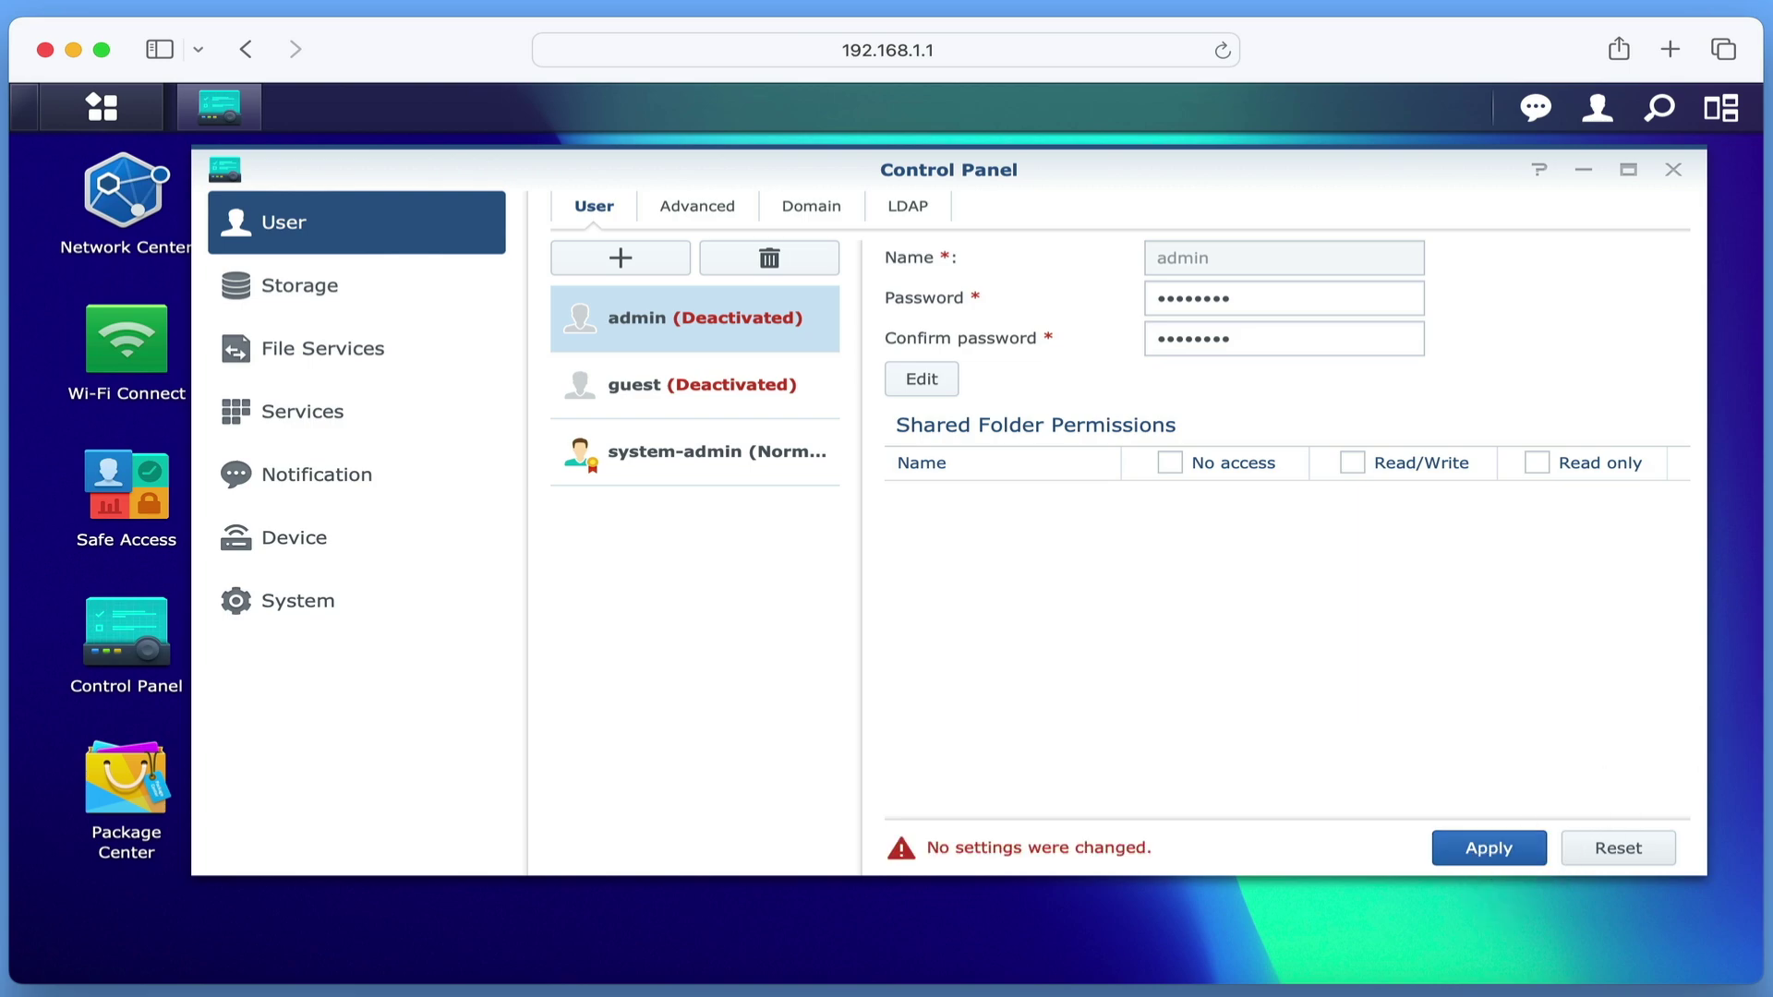
{"action": "left_click", "coordinate": [1674, 169]}
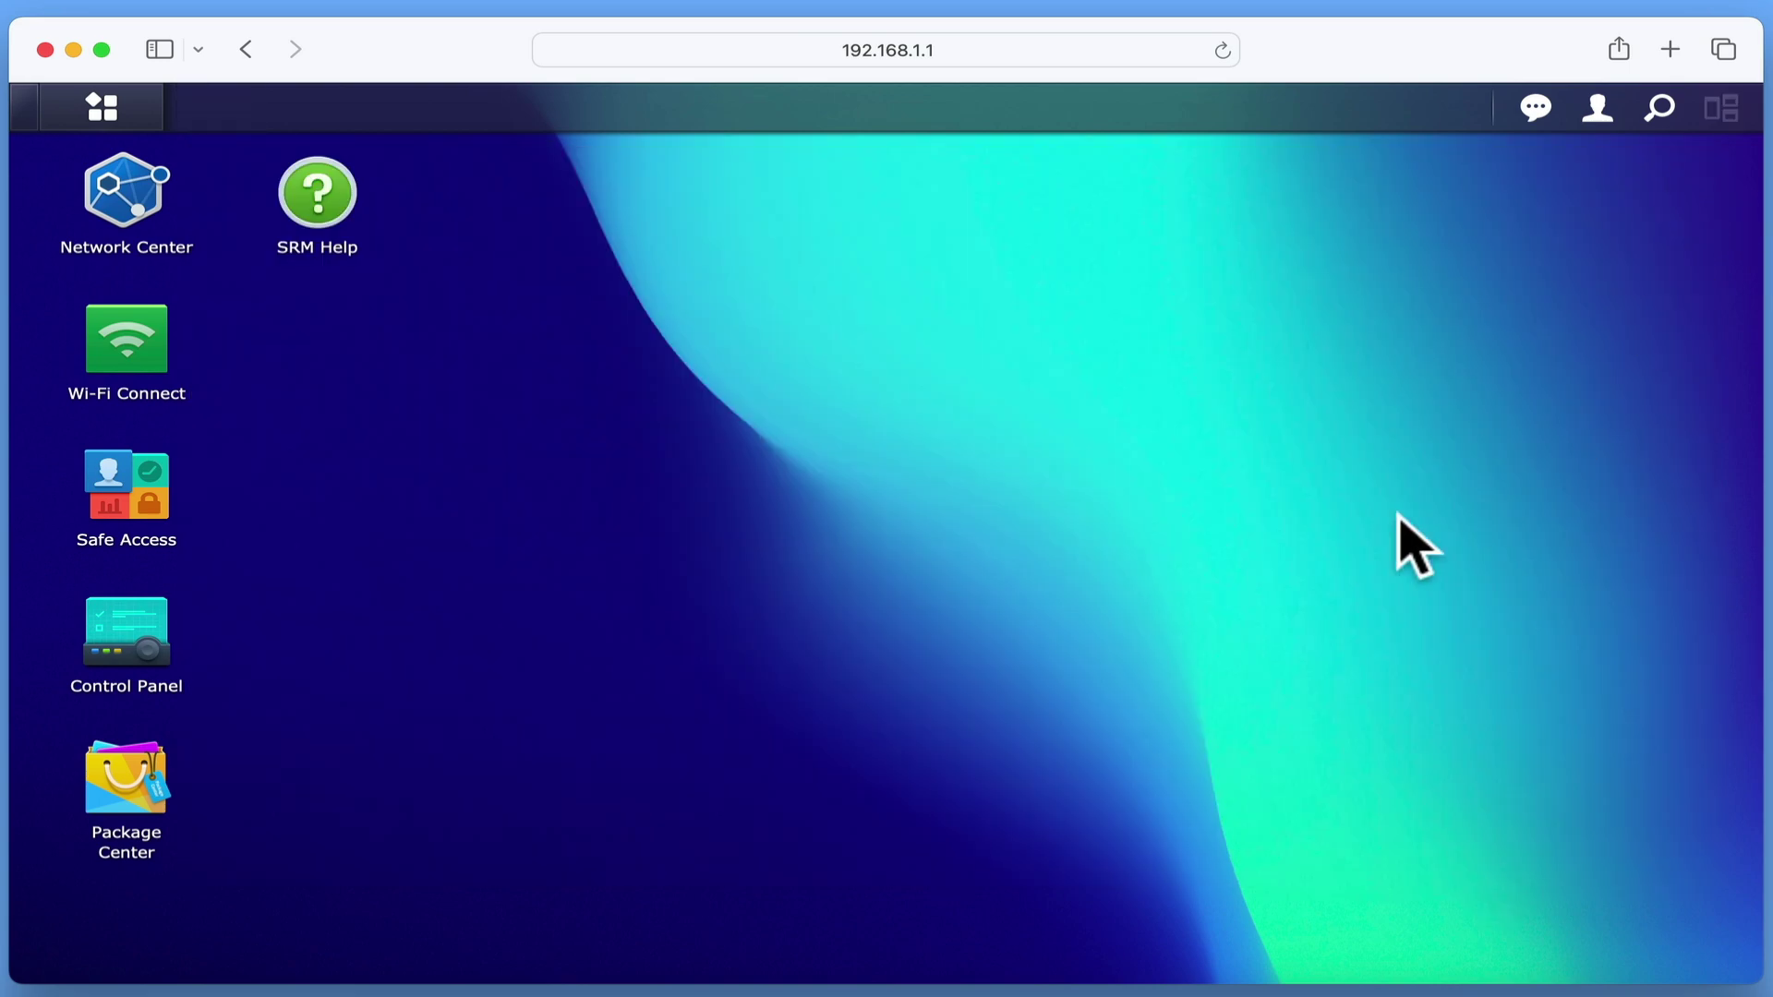
- Sign out of the SRM admin session from the account menu
{"action": "left_click", "coordinate": [1601, 116]}
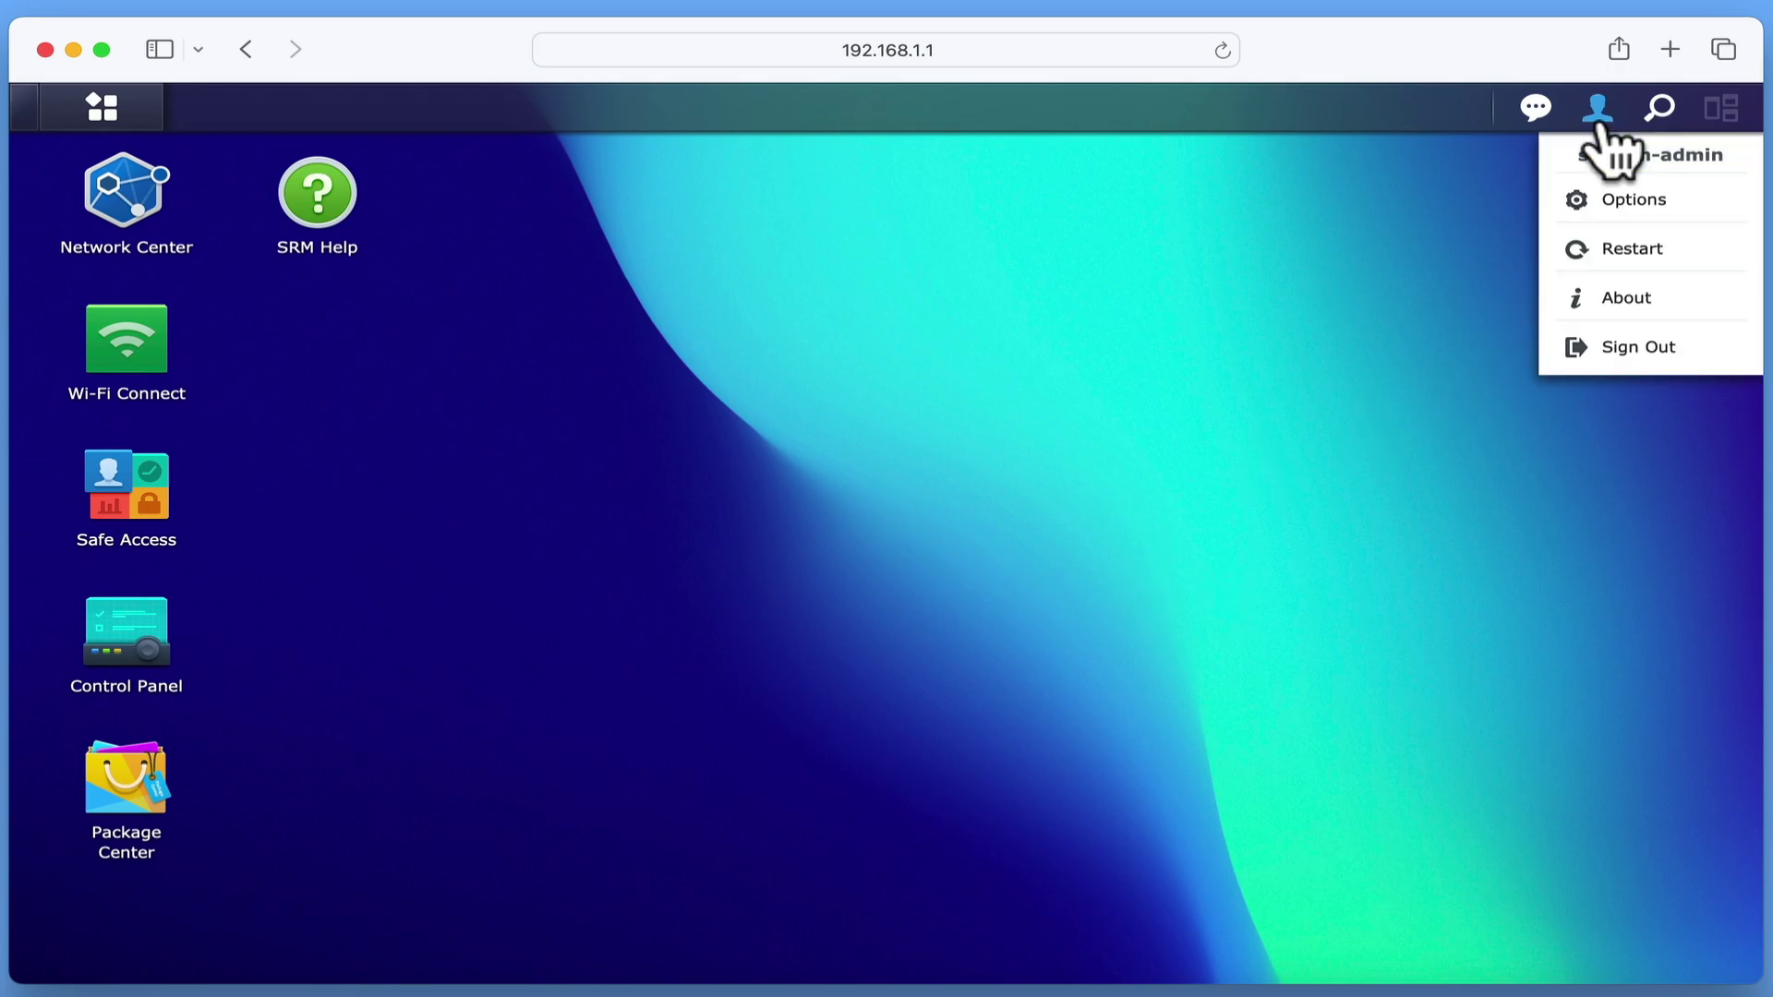
{"action": "left_click", "coordinate": [1631, 351]}
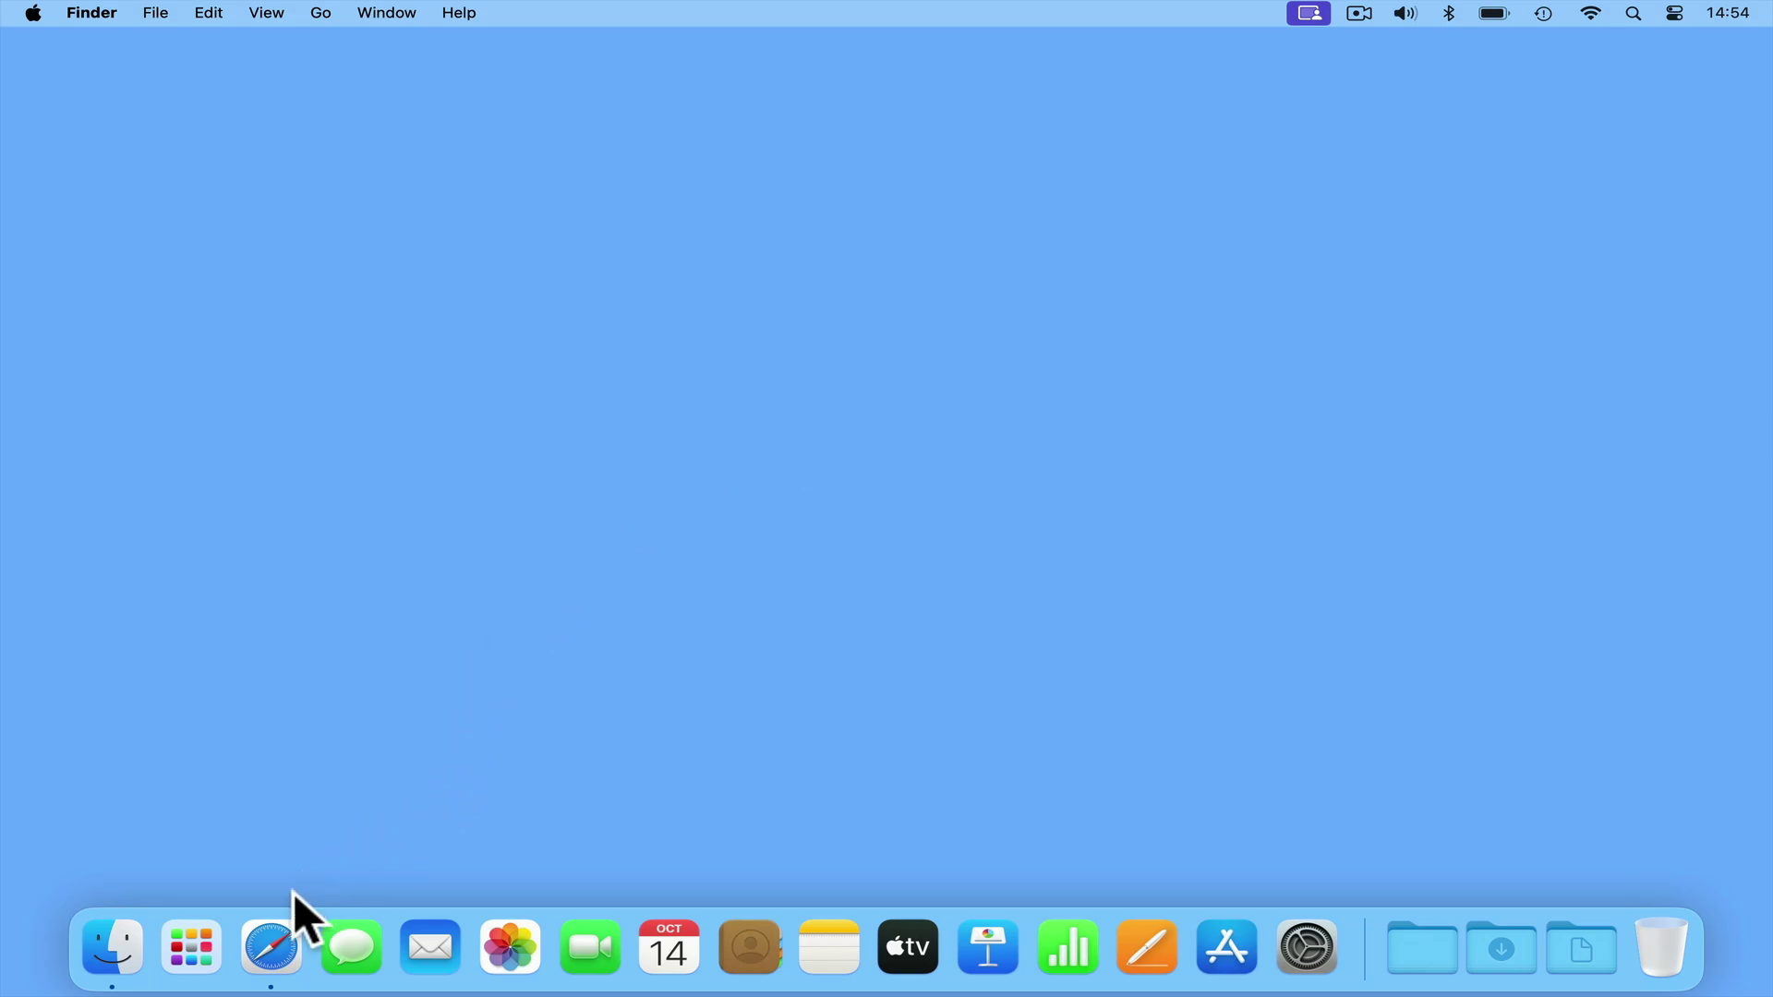
- Sign in to SRM at 192.168.1.1 with the administrator username and password, then open Control Panel
{"action": "left_click", "coordinate": [279, 936]}
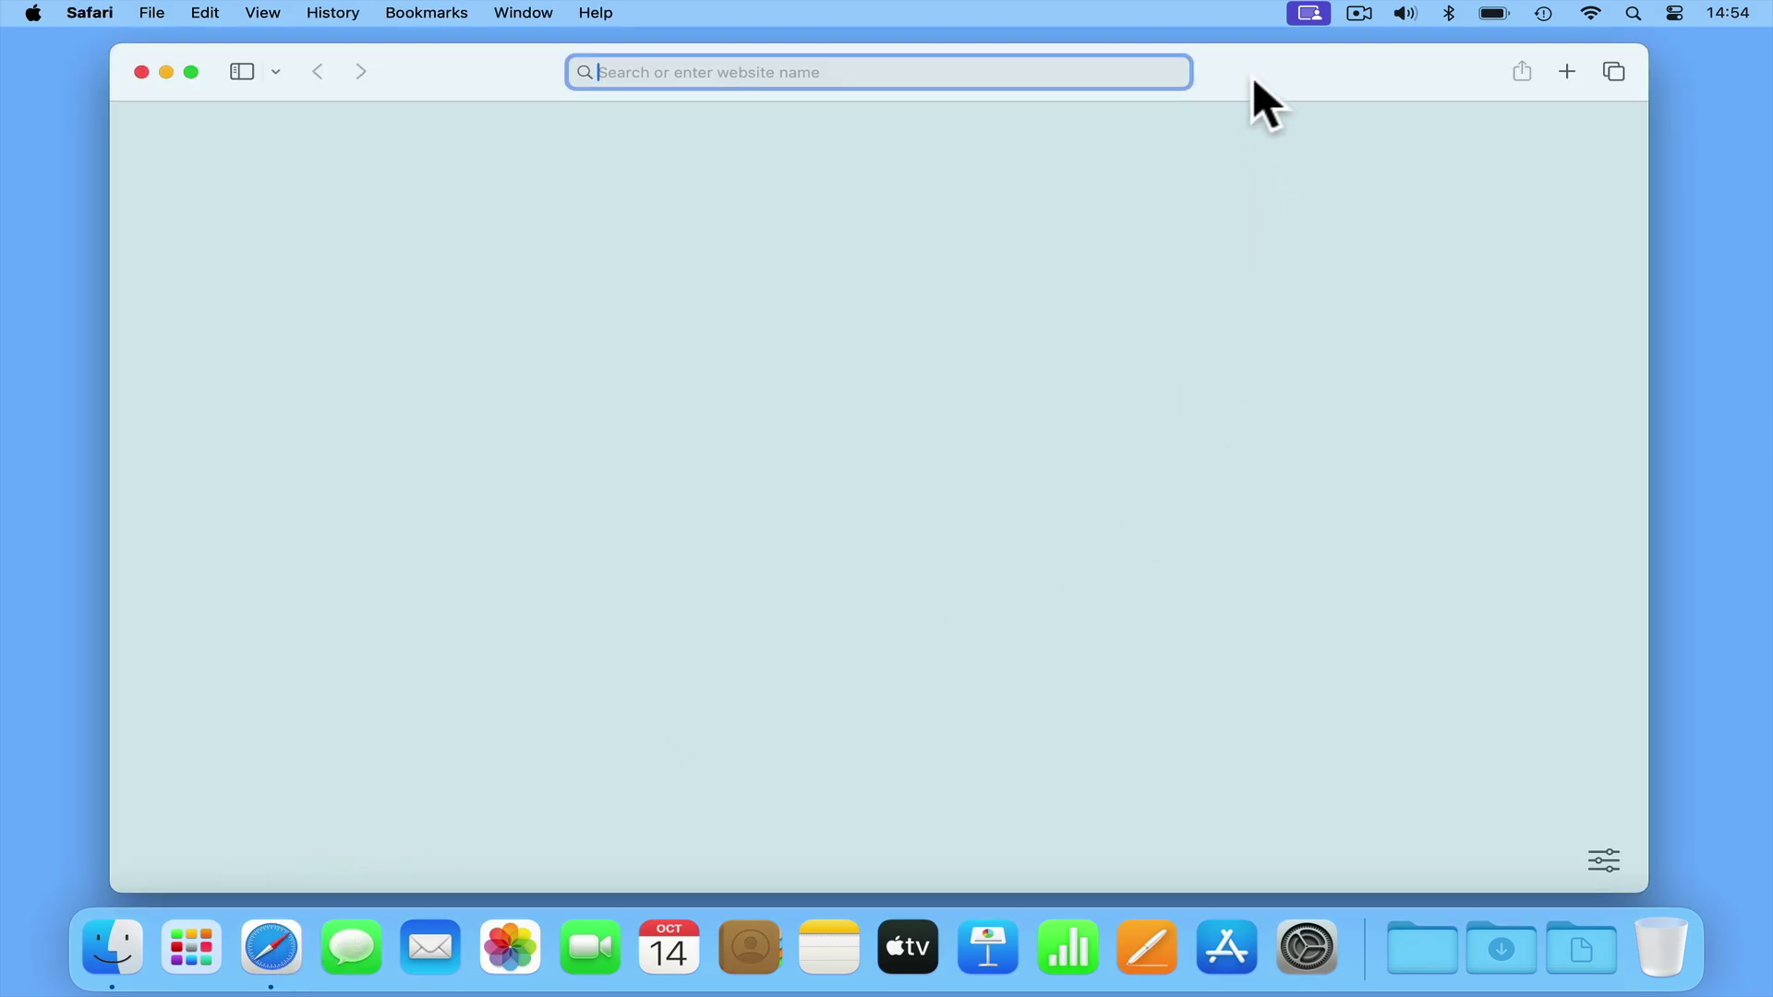
{"action": "type", "text": "192.1"}
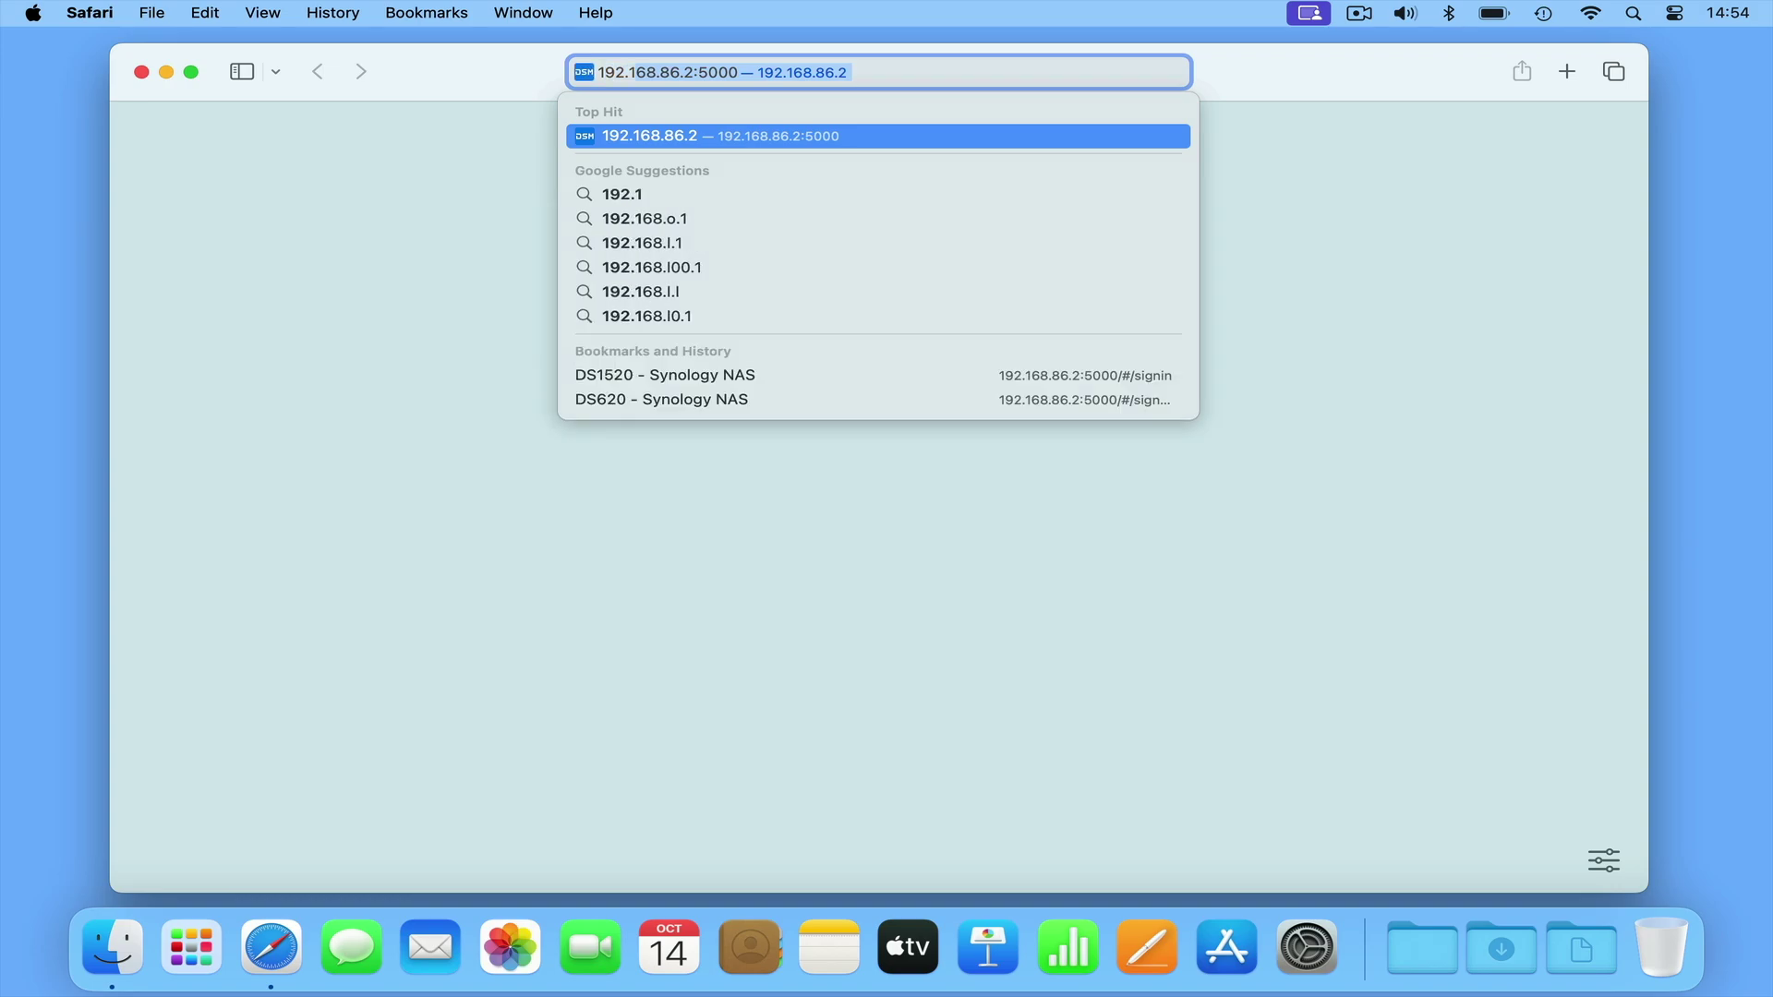
{"action": "type", "text": "68.1.1"}
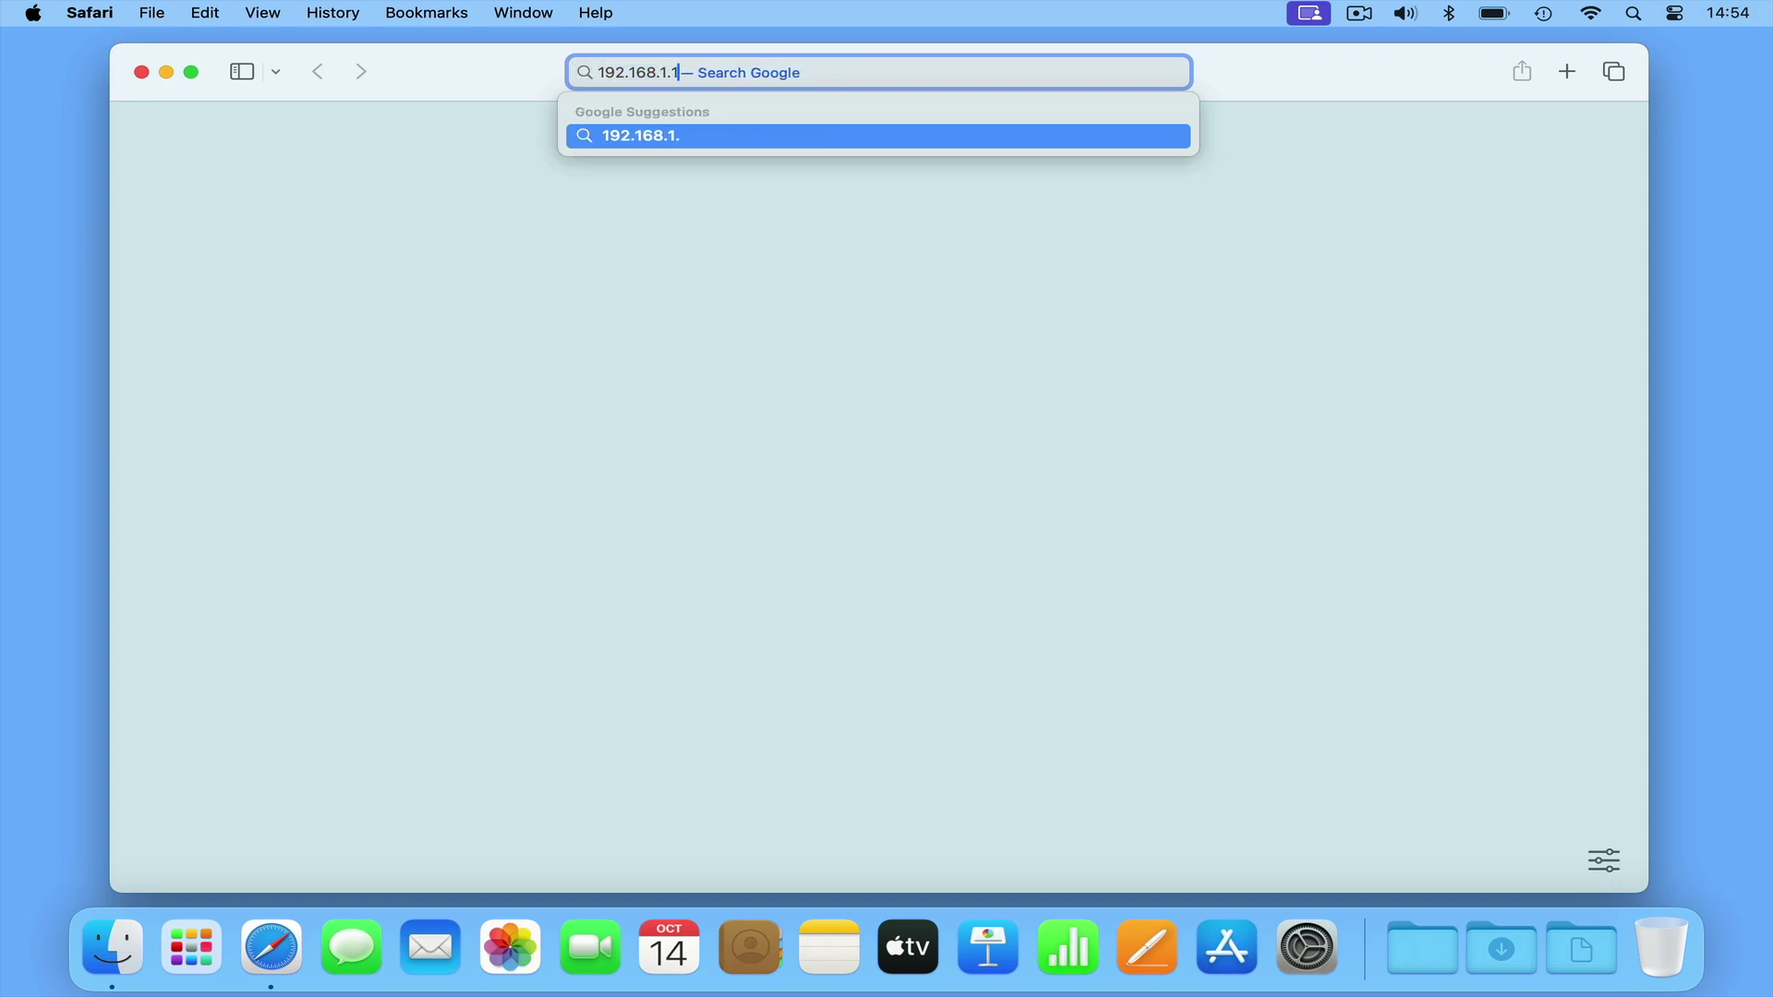
{"action": "key", "text": "Return"}
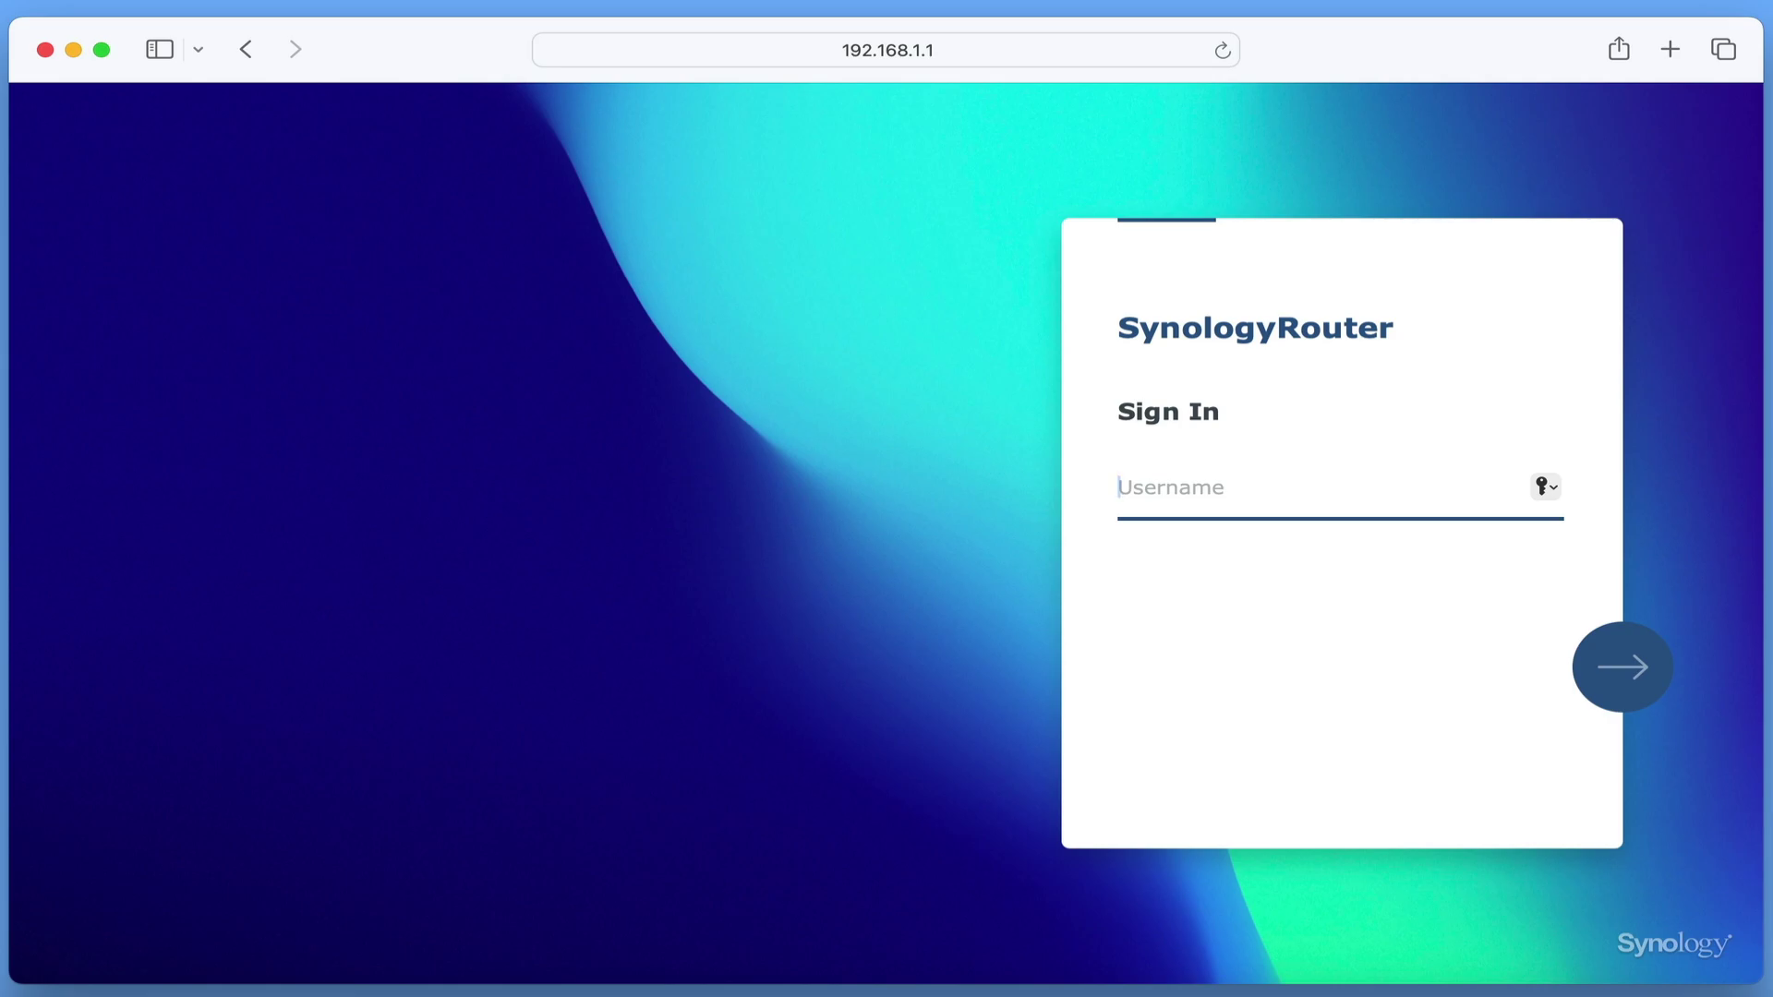
{"action": "type", "text": "system-a"}
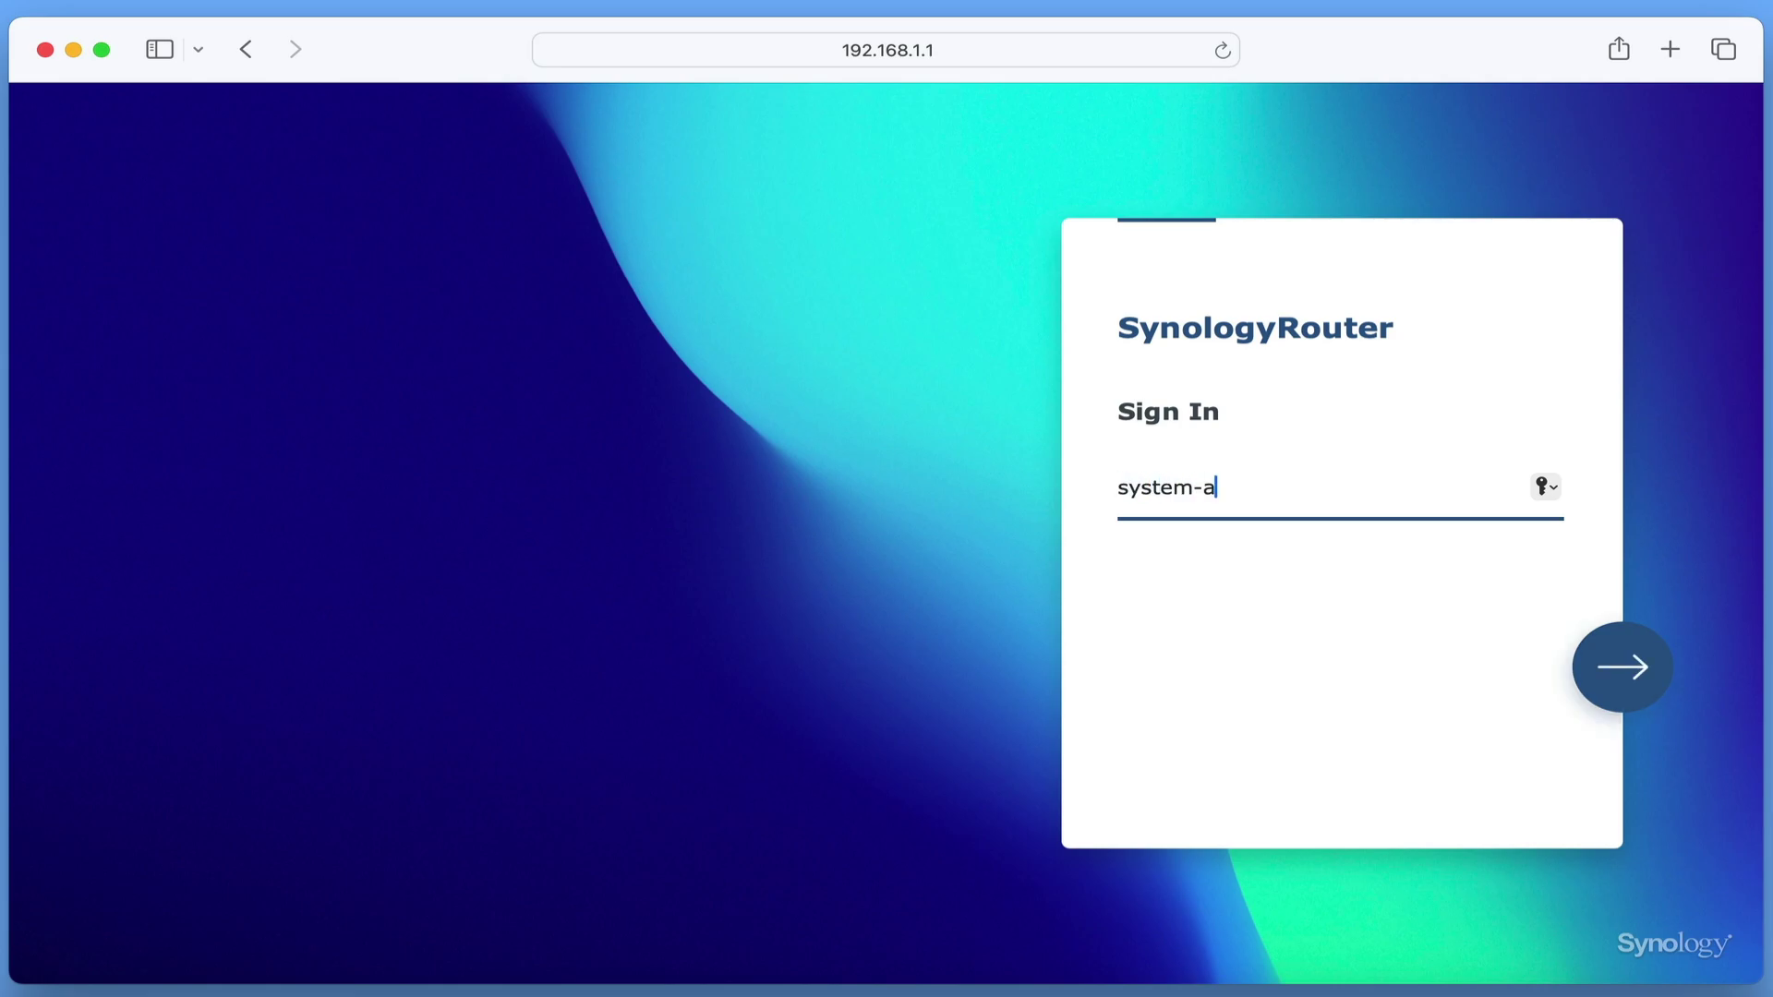
{"action": "type", "text": "dmin"}
{"action": "key", "text": "Return"}
{"action": "type", "text": "••••"}
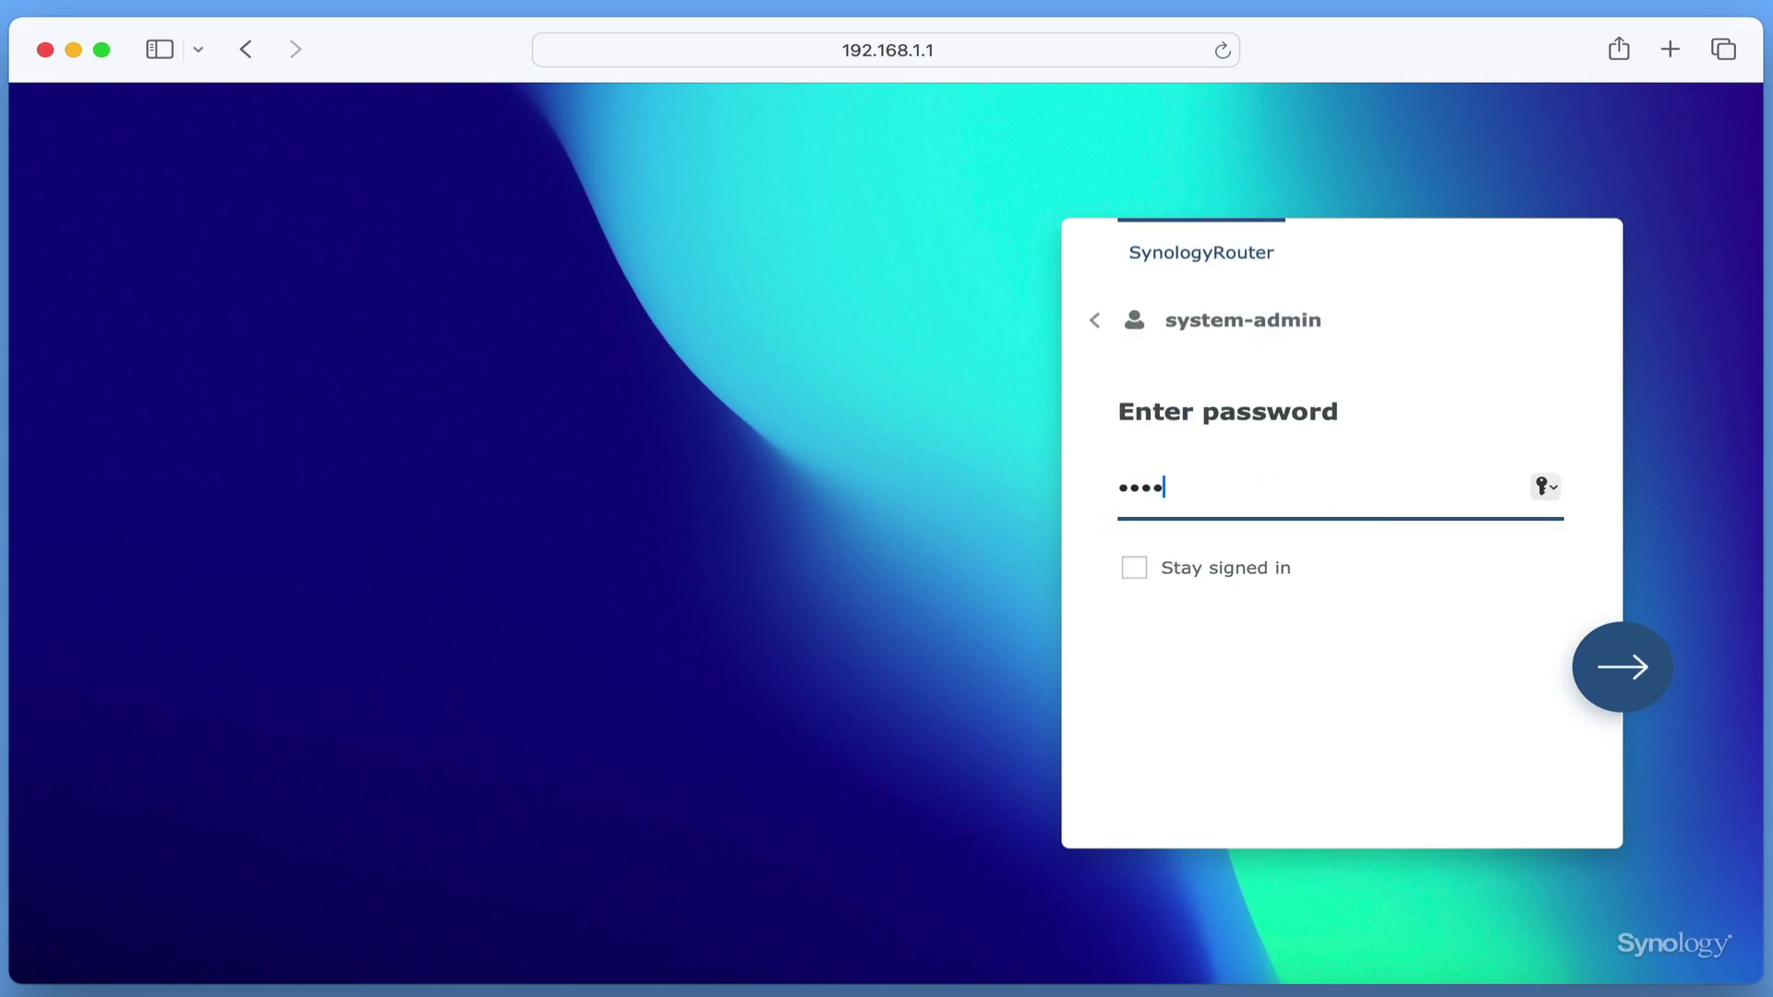
{"action": "type", "text": "••••••••••"}
{"action": "key", "text": "Return"}
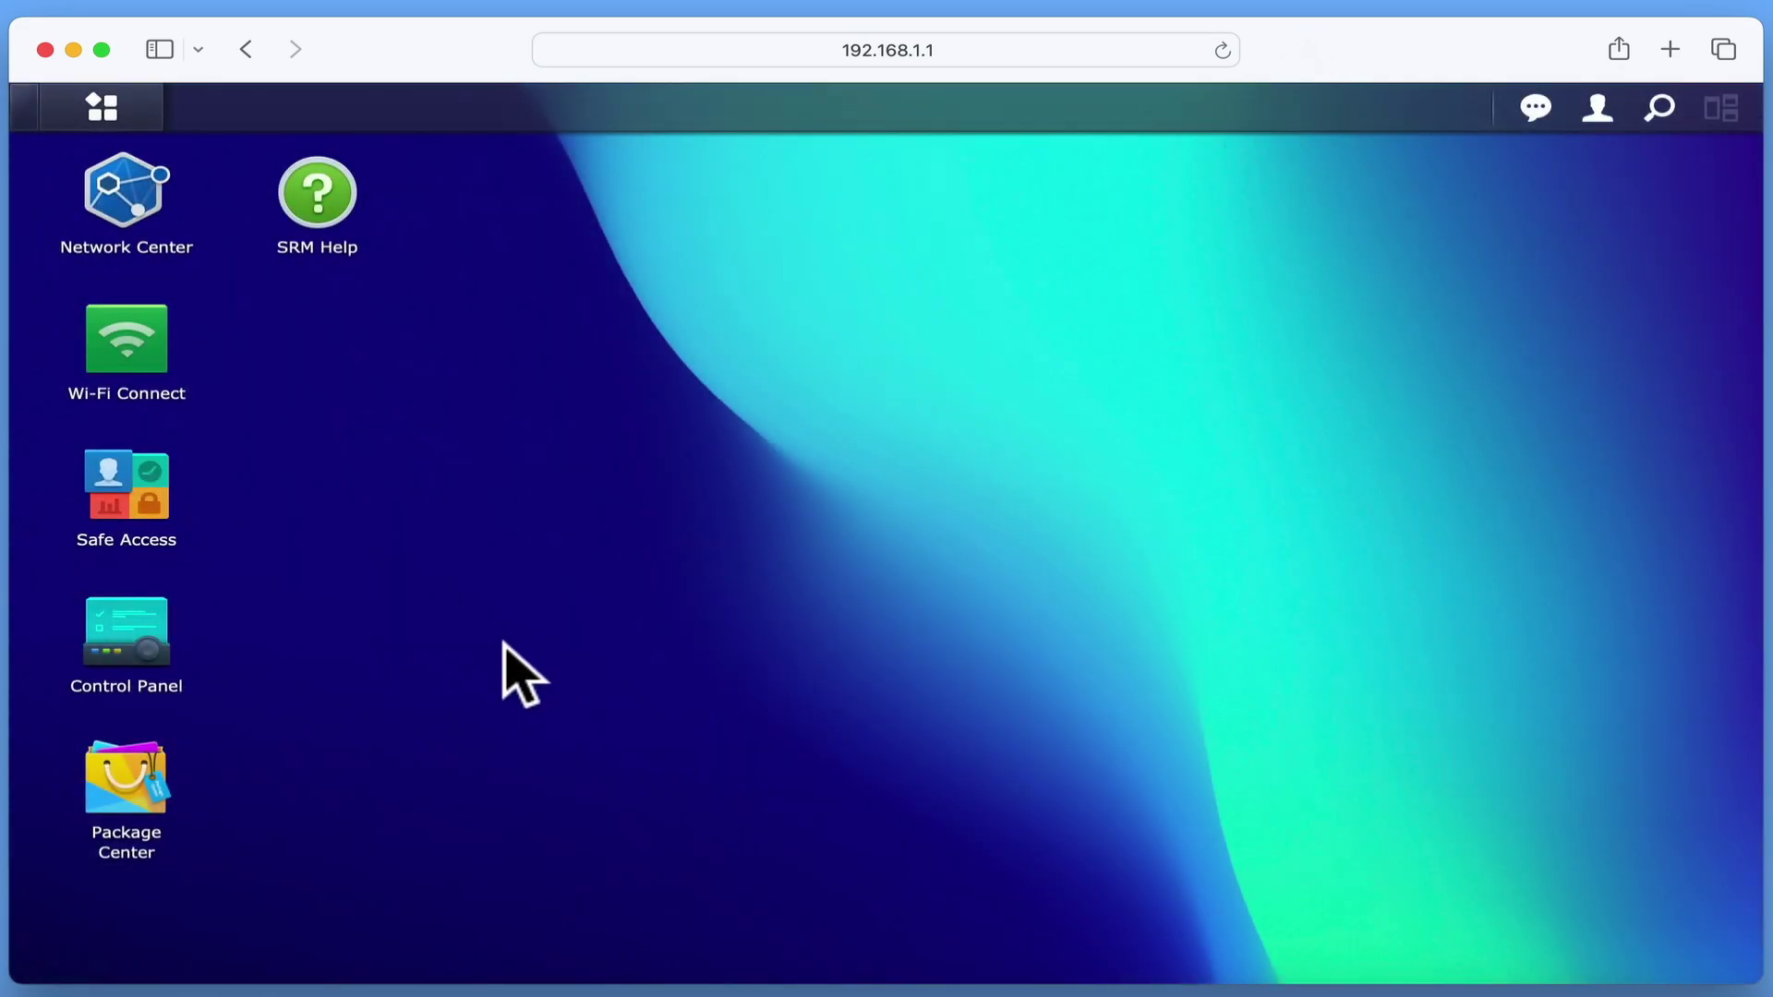
{"action": "left_click", "coordinate": [143, 651]}
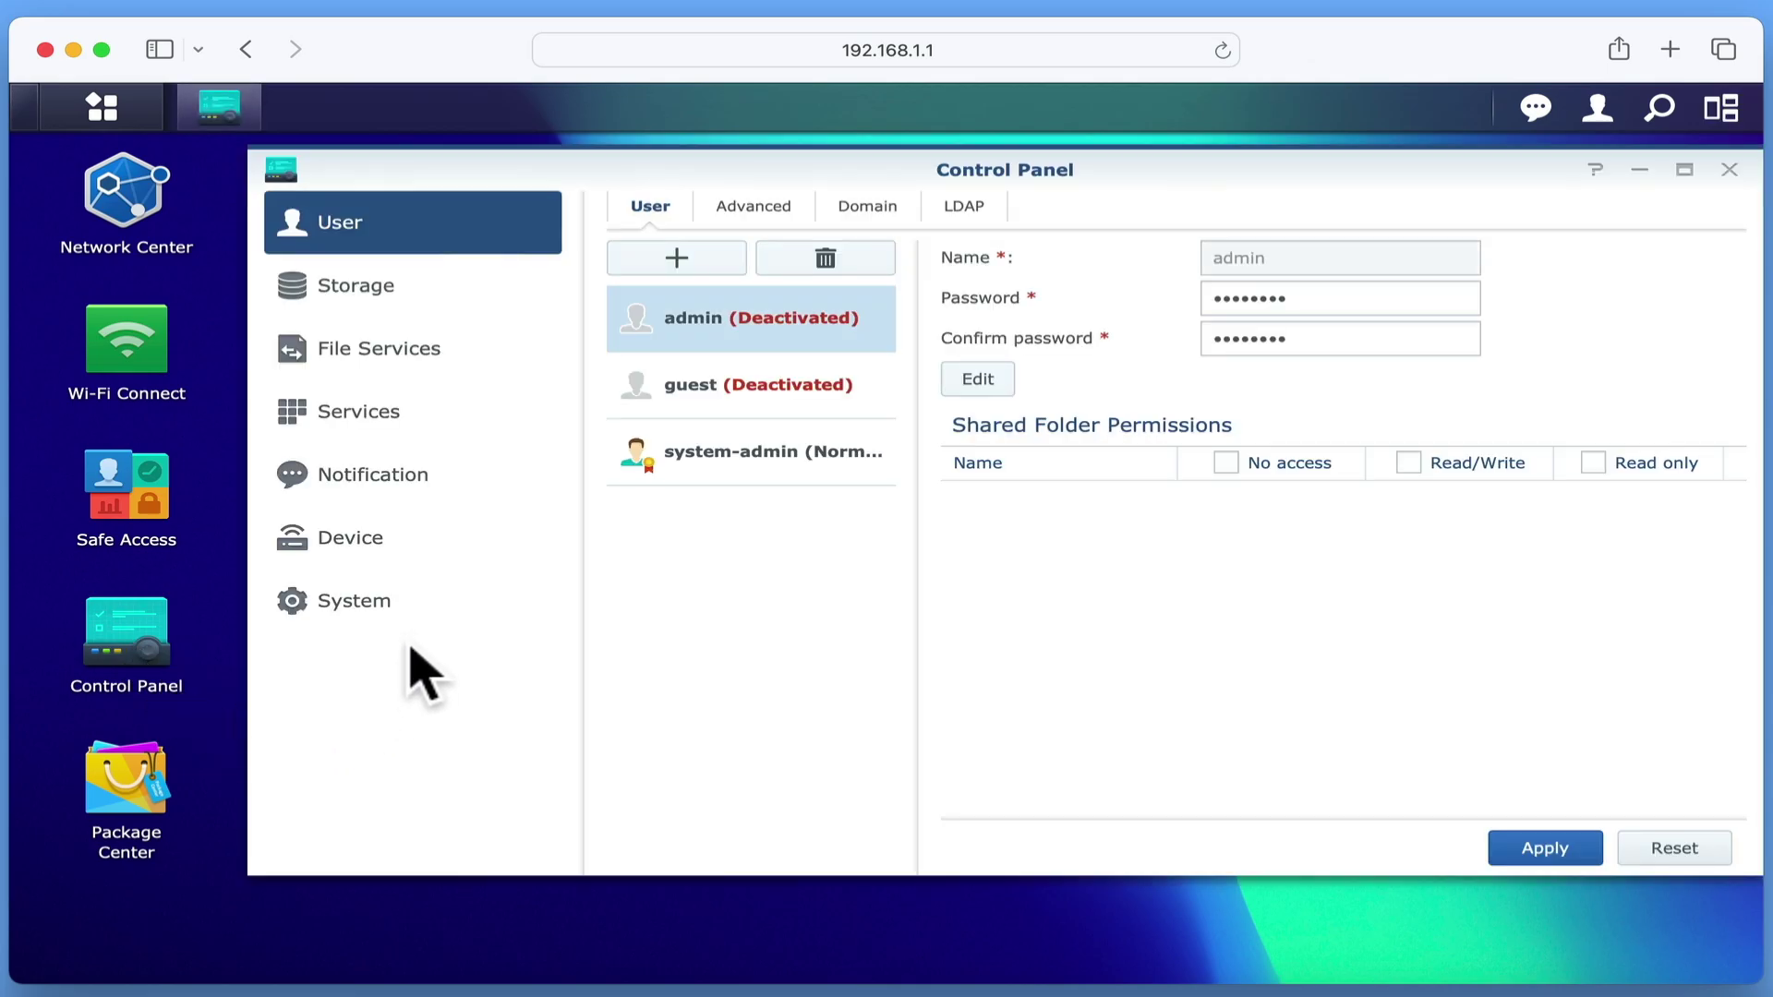
- Restore factory default settings from System > Update & Restore, confirming Erase All Data
{"action": "left_click", "coordinate": [403, 614]}
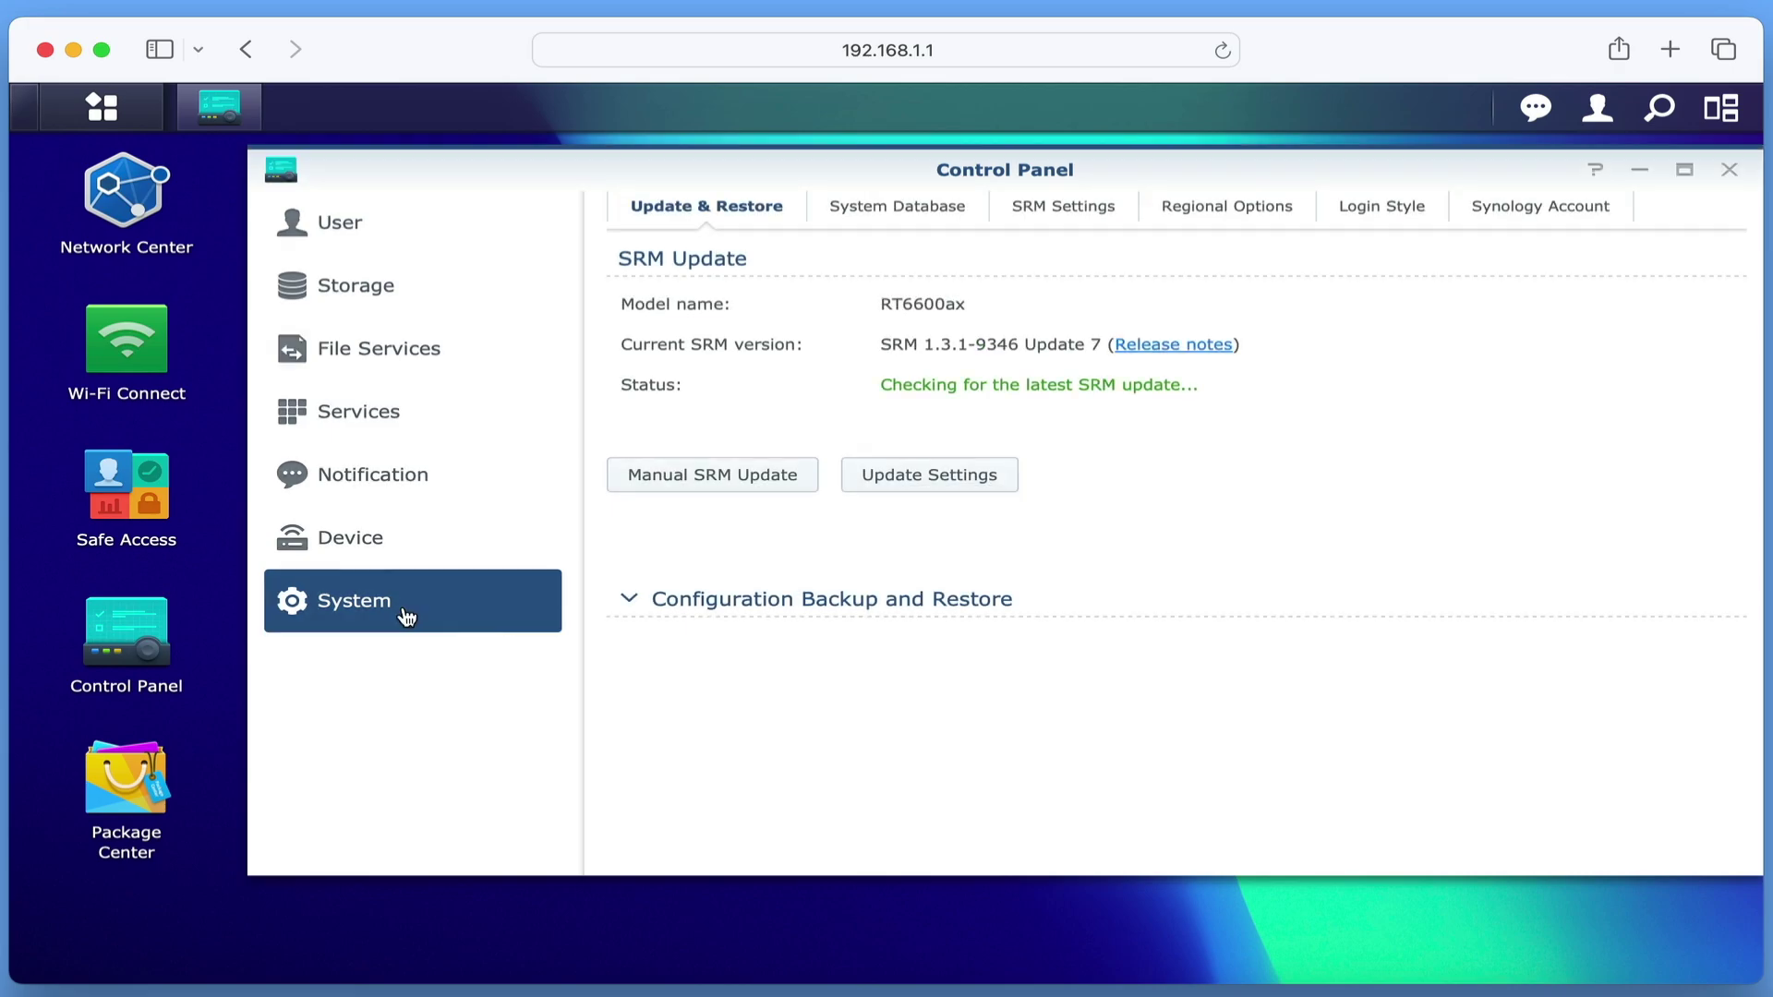
{"action": "left_click", "coordinate": [691, 613]}
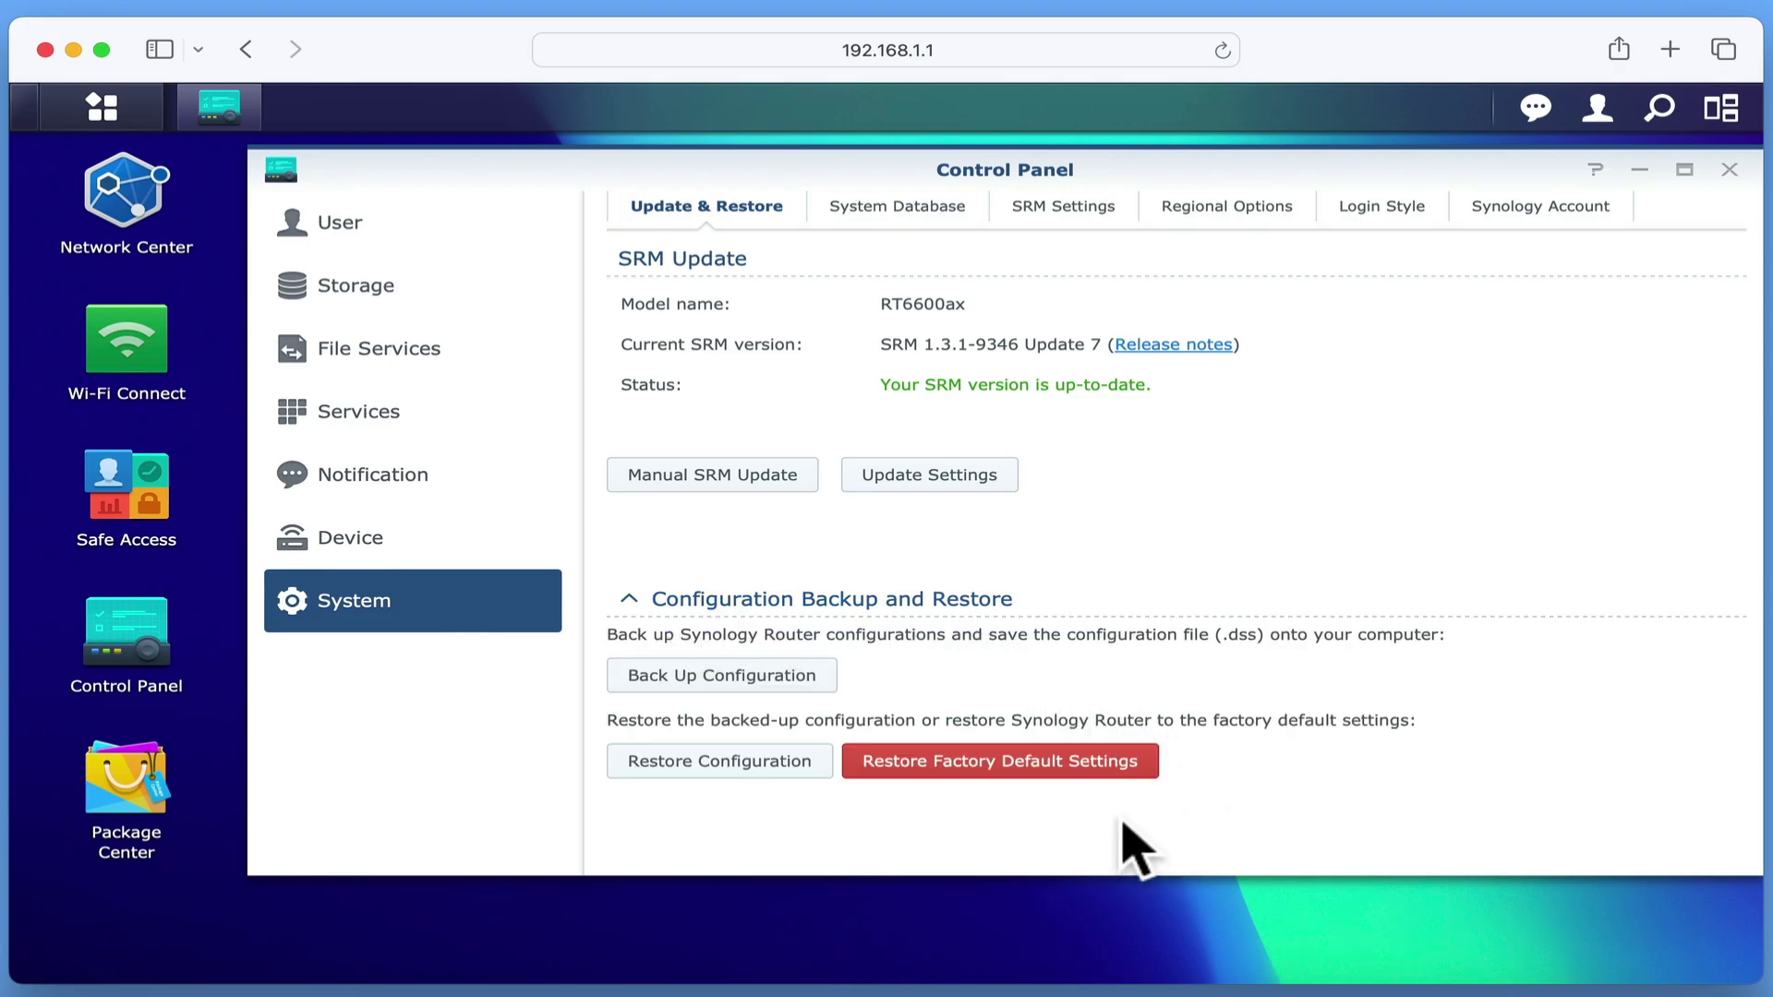
{"action": "left_click", "coordinate": [1080, 766]}
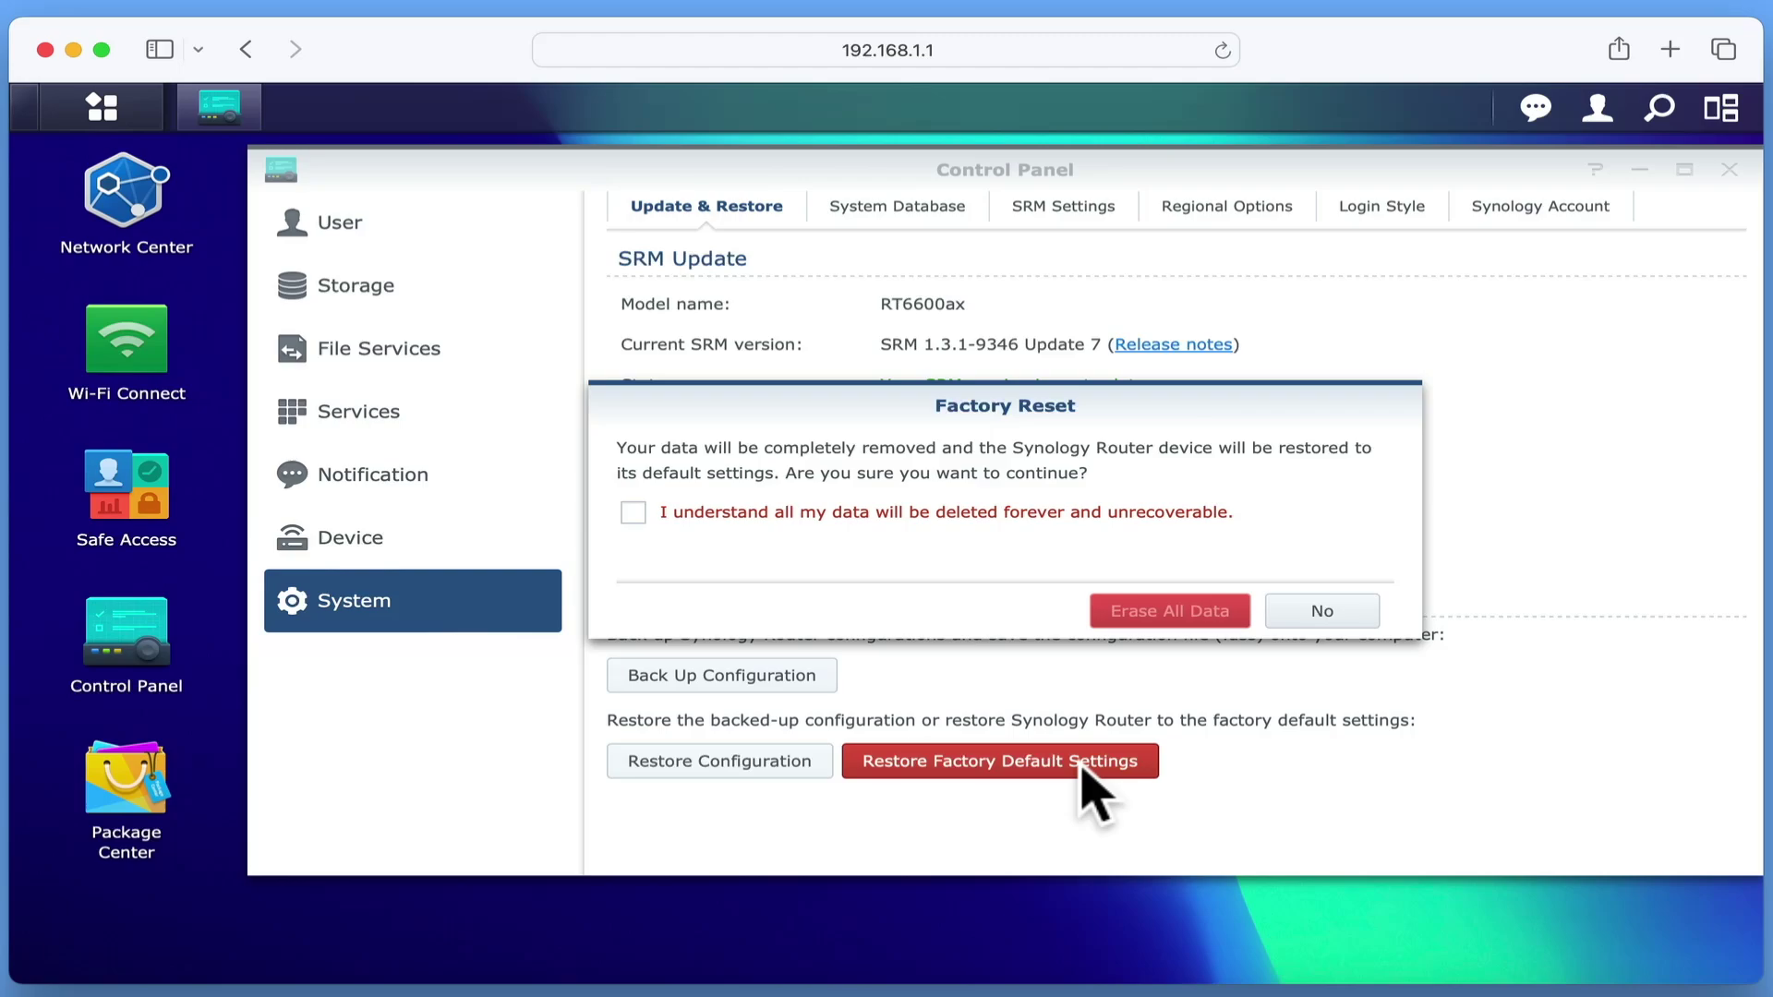
{"action": "left_click", "coordinate": [637, 522]}
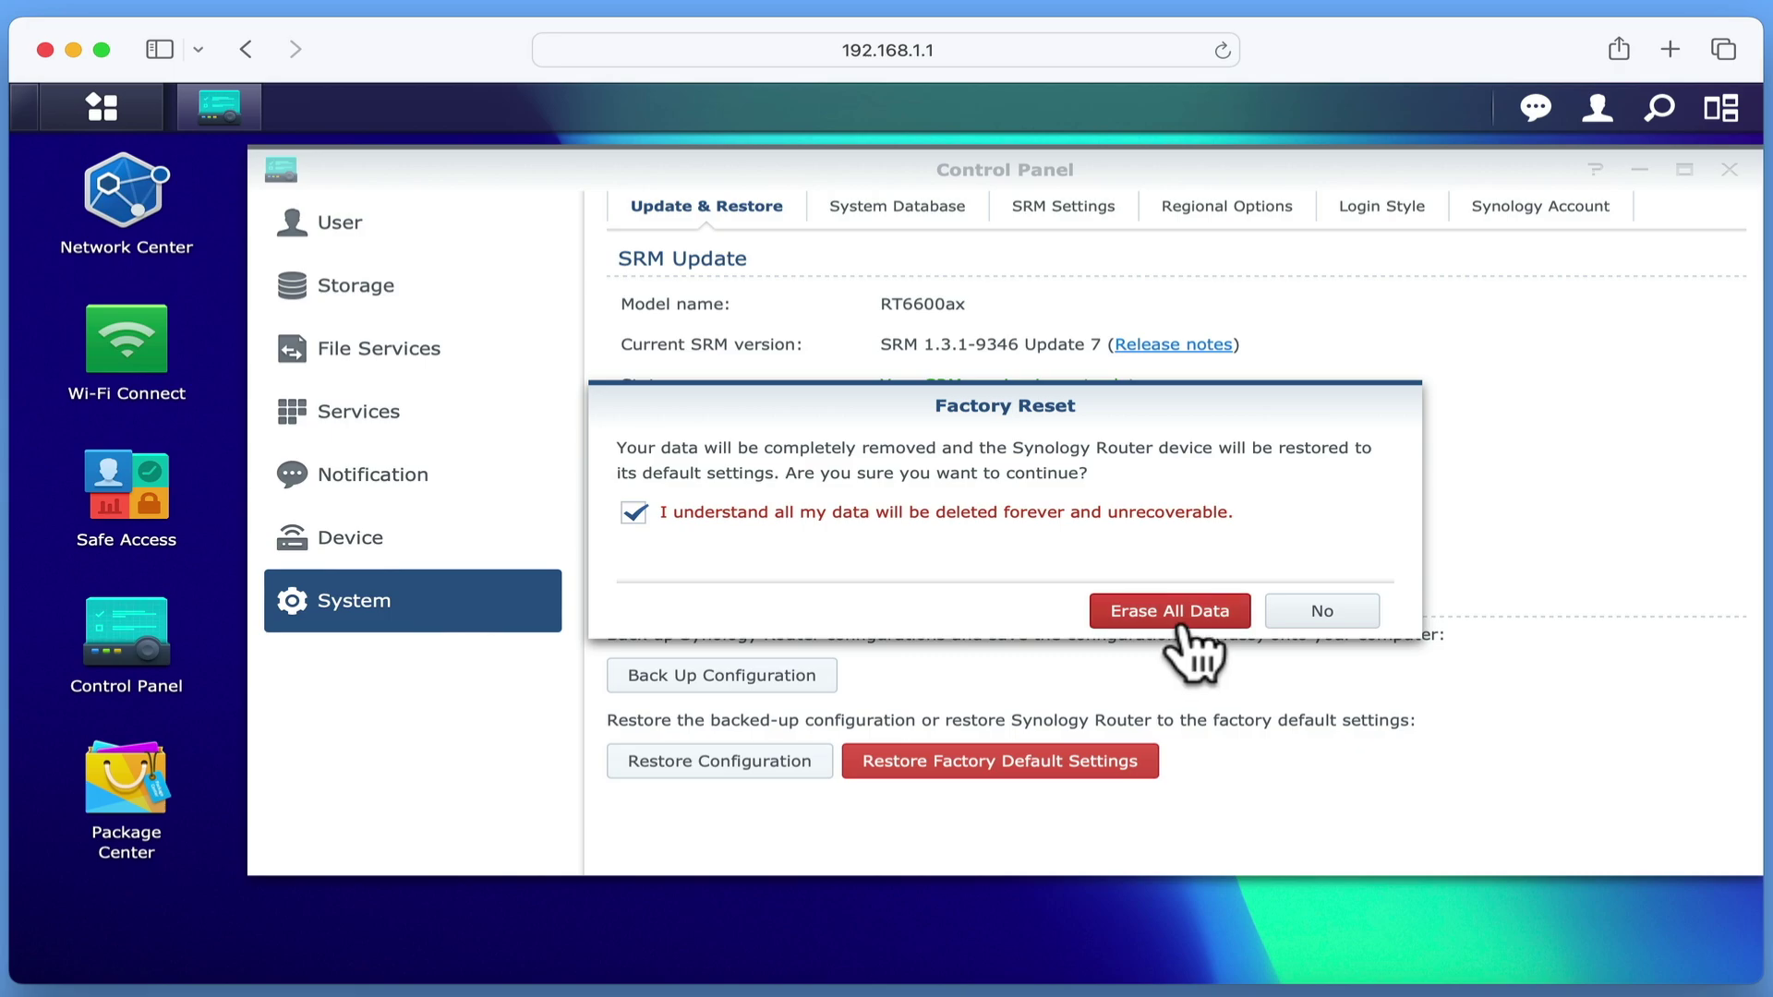
{"action": "left_click", "coordinate": [1187, 628]}
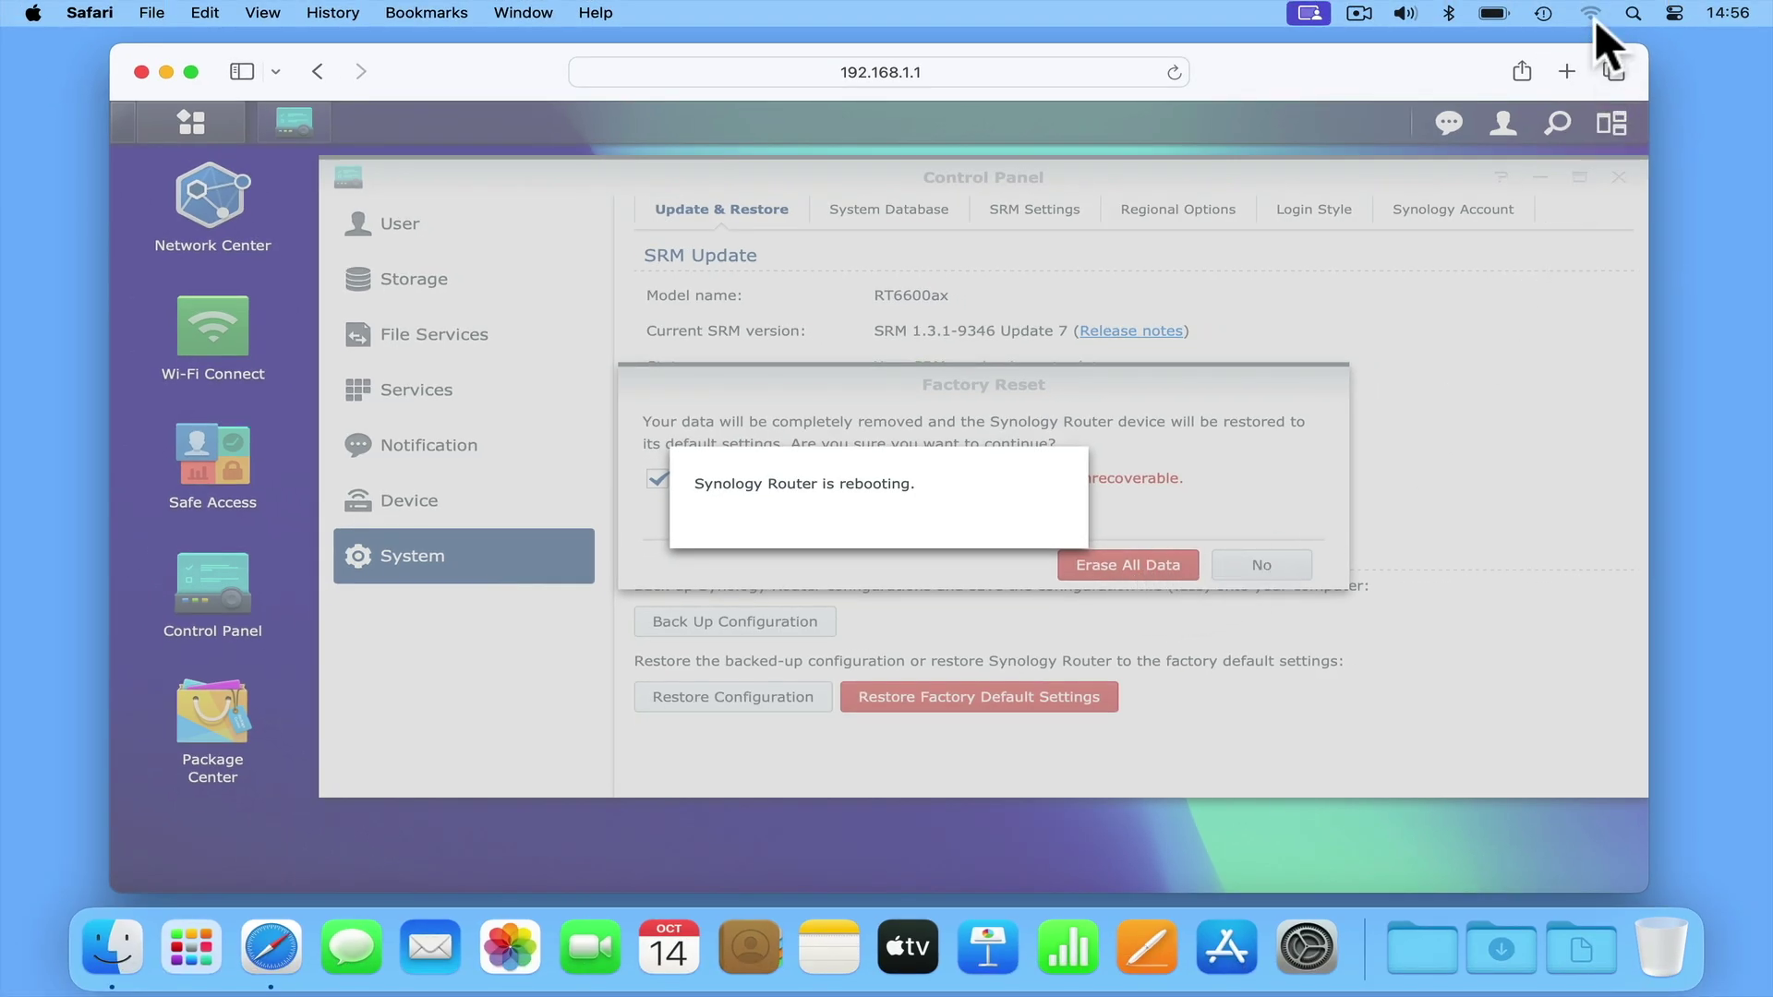
- Close the Safari window showing the rebooting router and bring Finder forward
{"action": "left_click", "coordinate": [141, 71]}
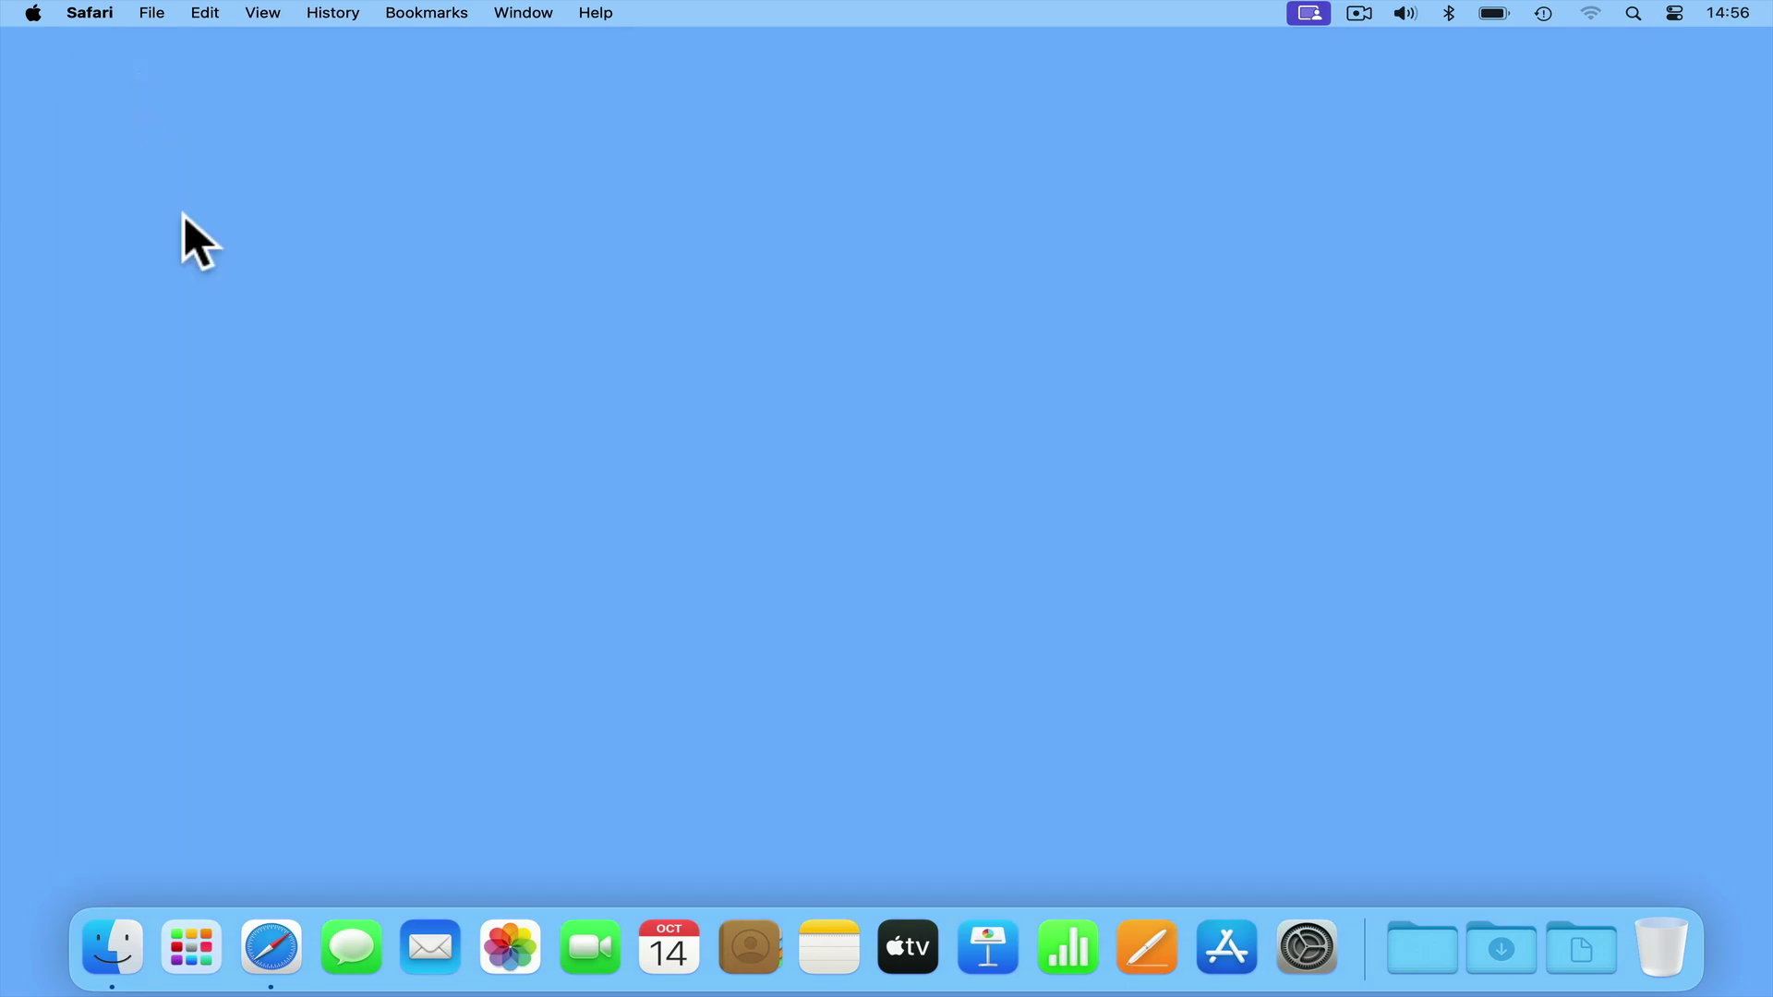
{"action": "left_click", "coordinate": [849, 430]}
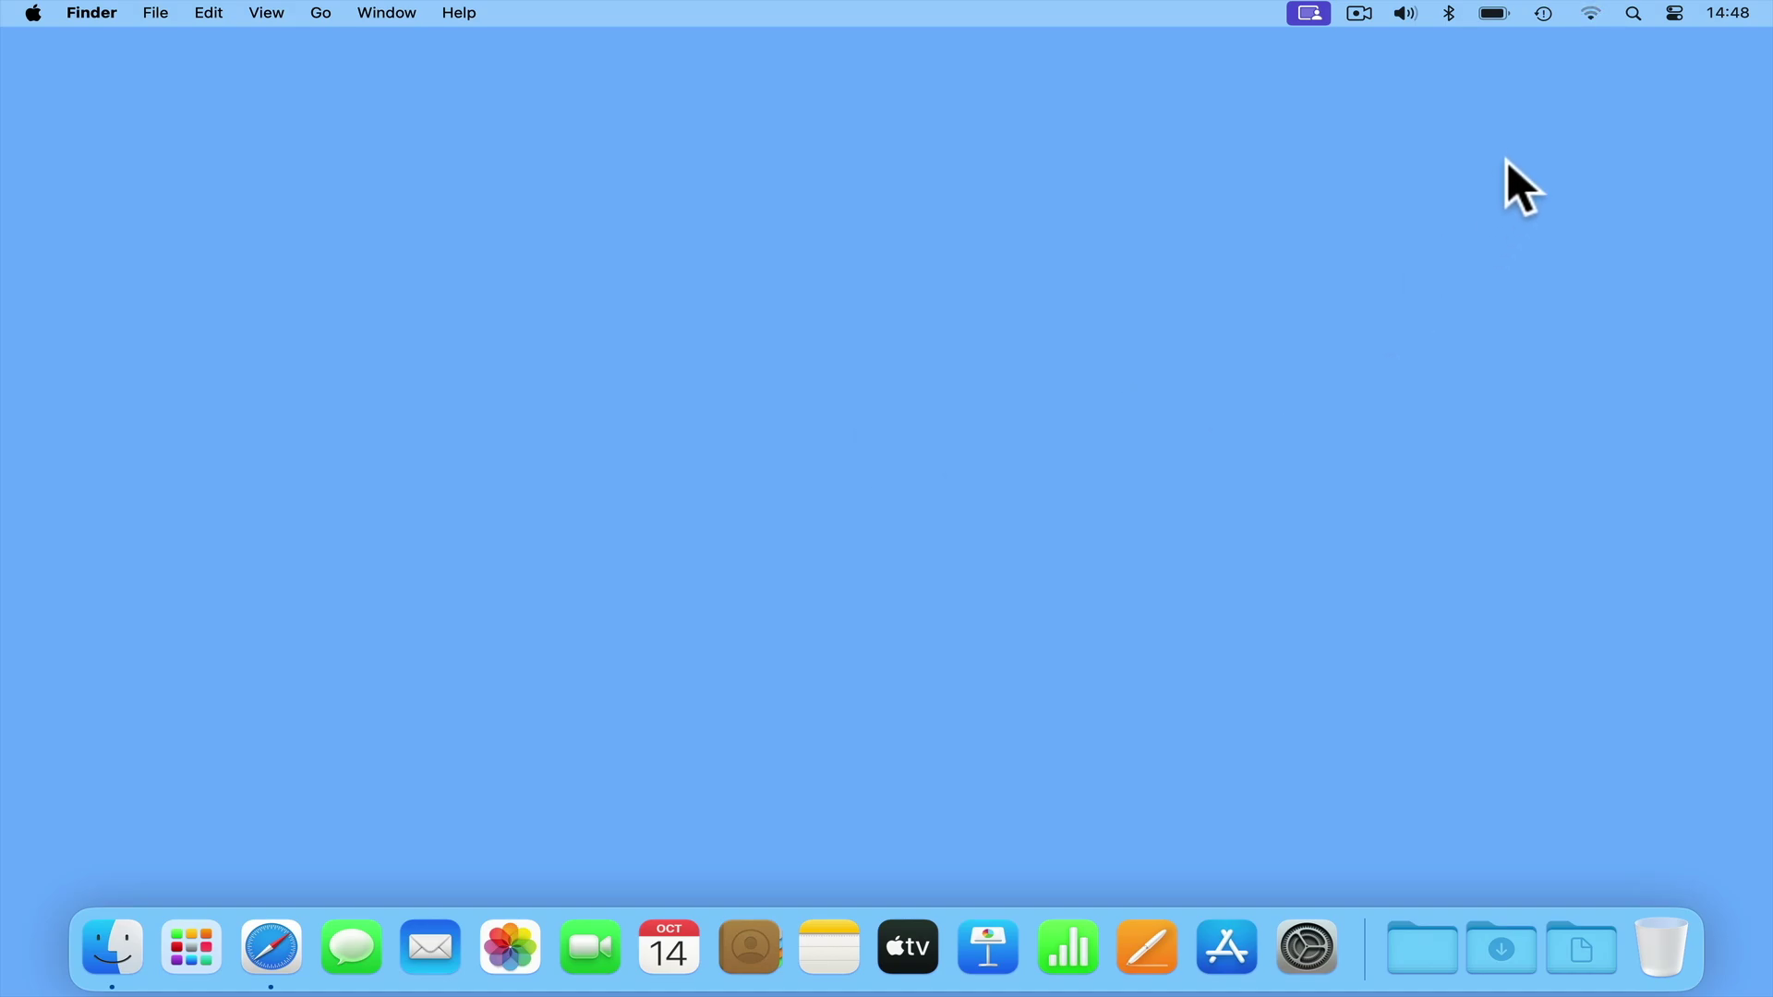
{"action": "left_click", "coordinate": [1599, 11]}
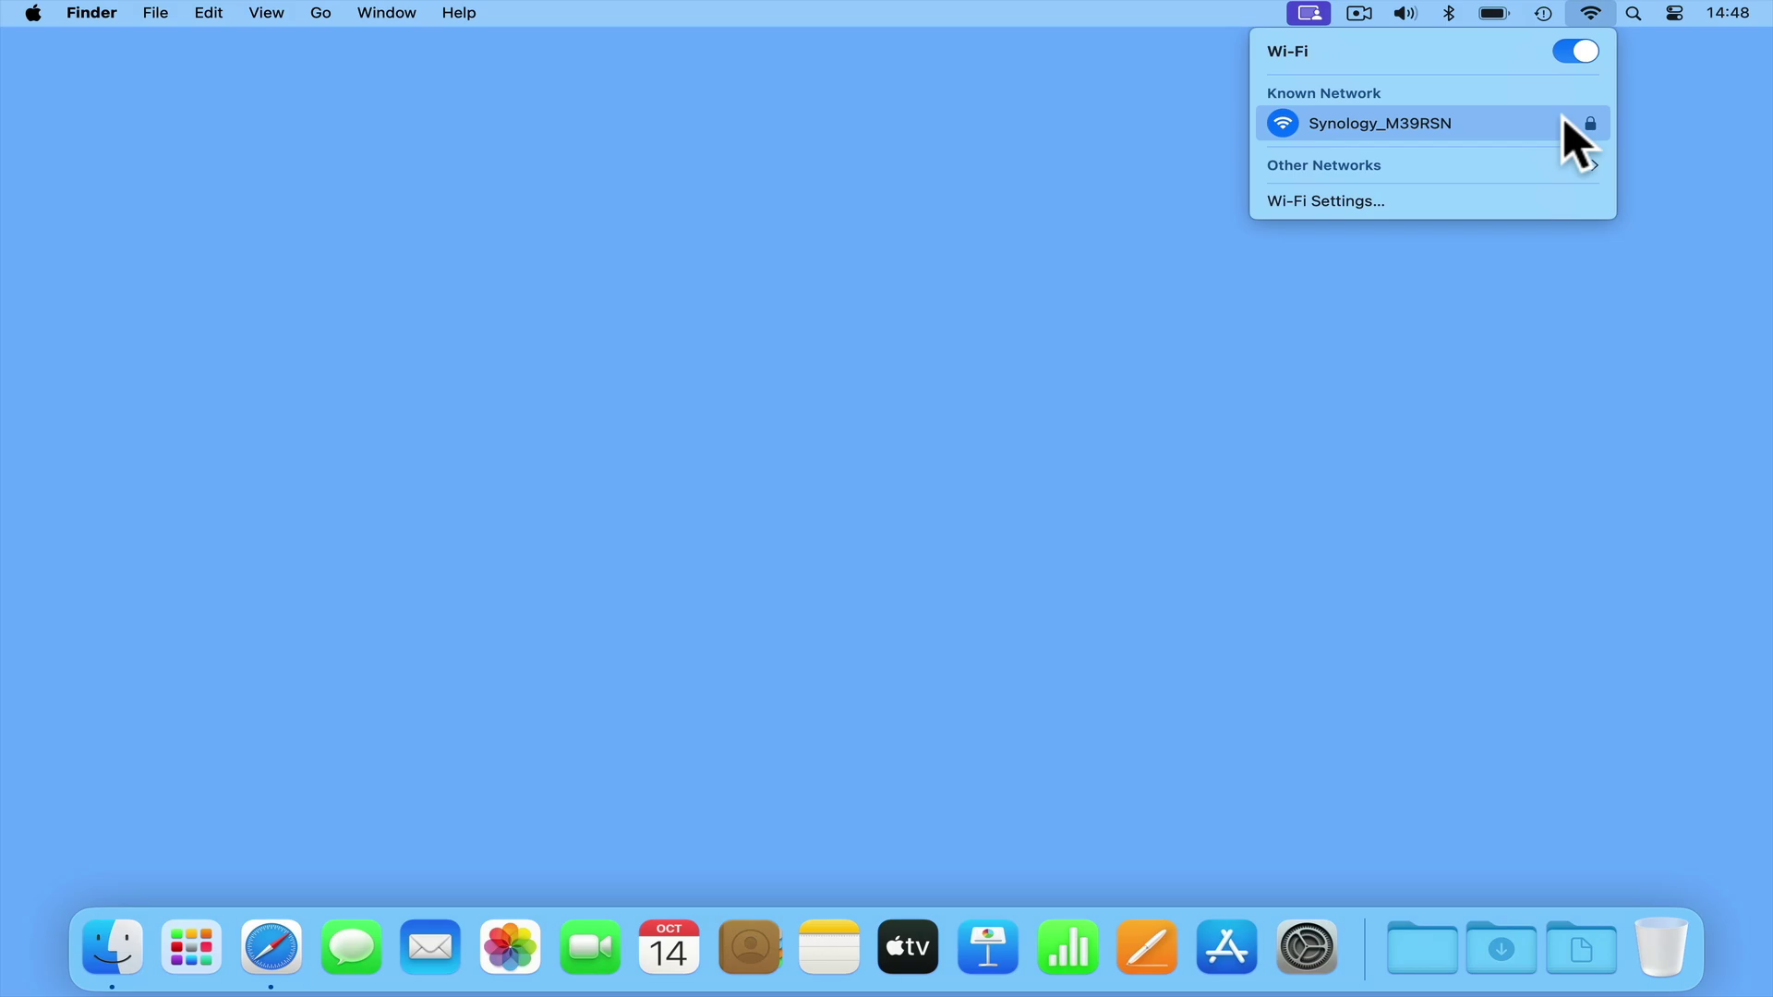
{"action": "left_click", "coordinate": [1011, 361]}
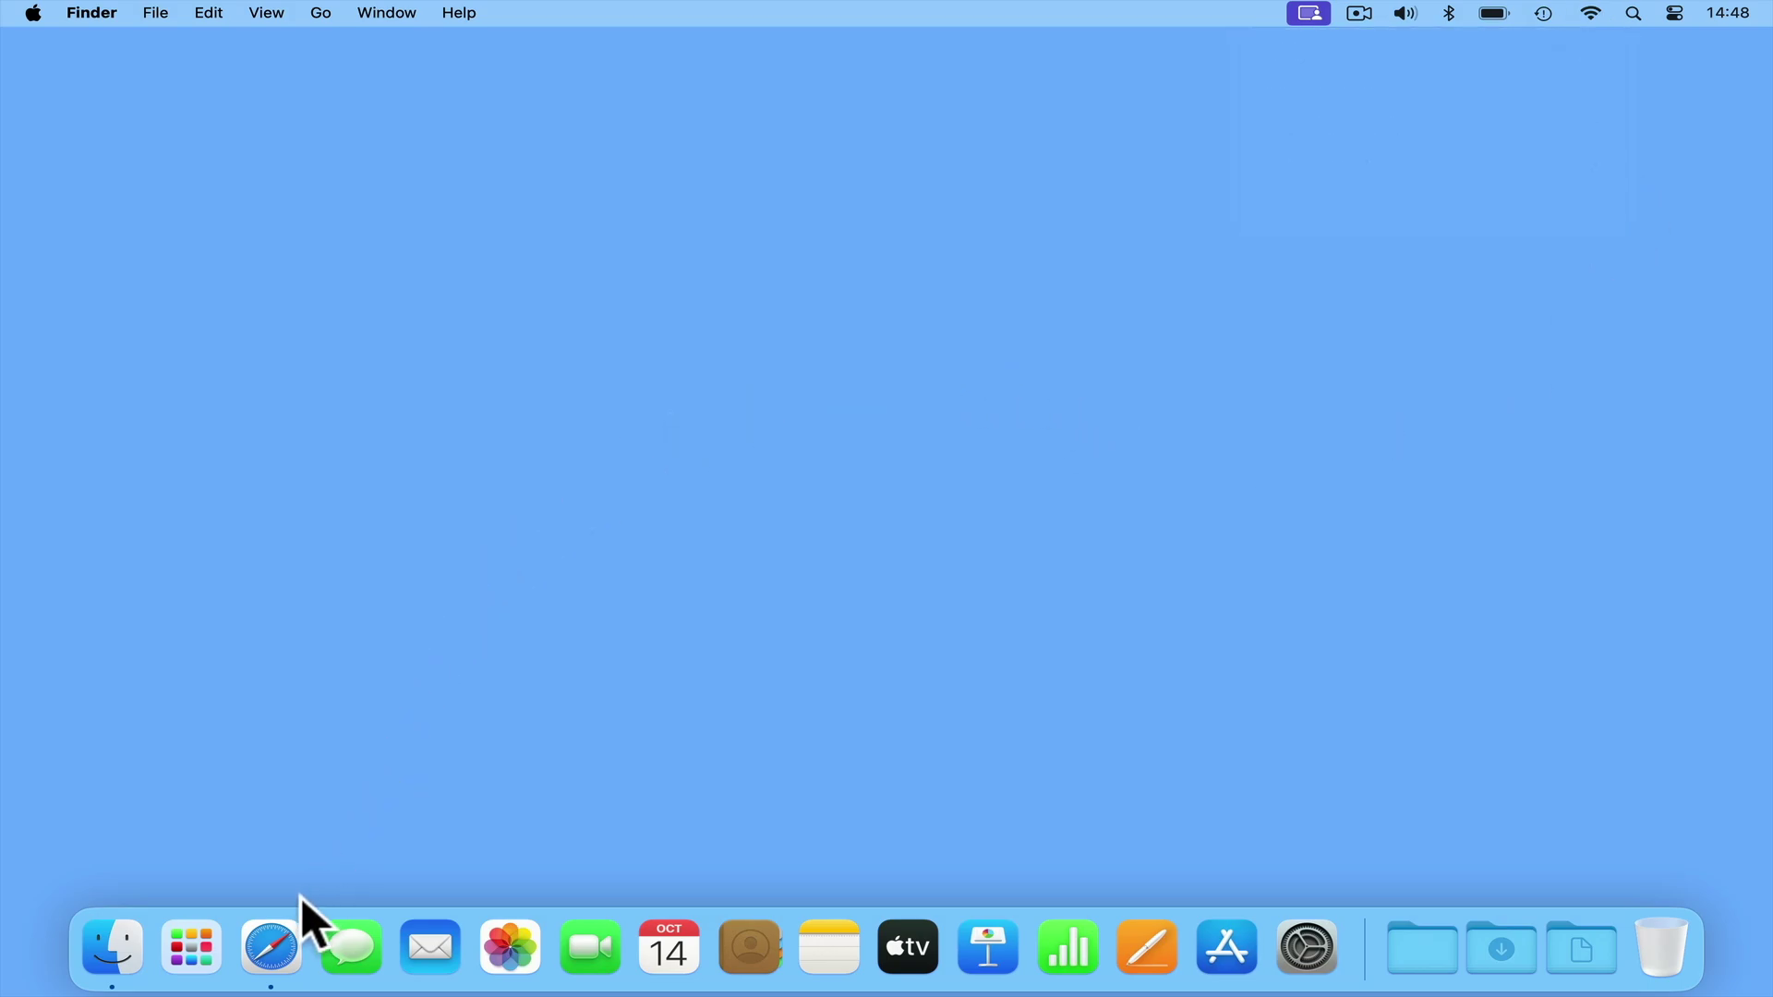
- Open a new Safari window and load router.synology.com
{"action": "left_click", "coordinate": [279, 938]}
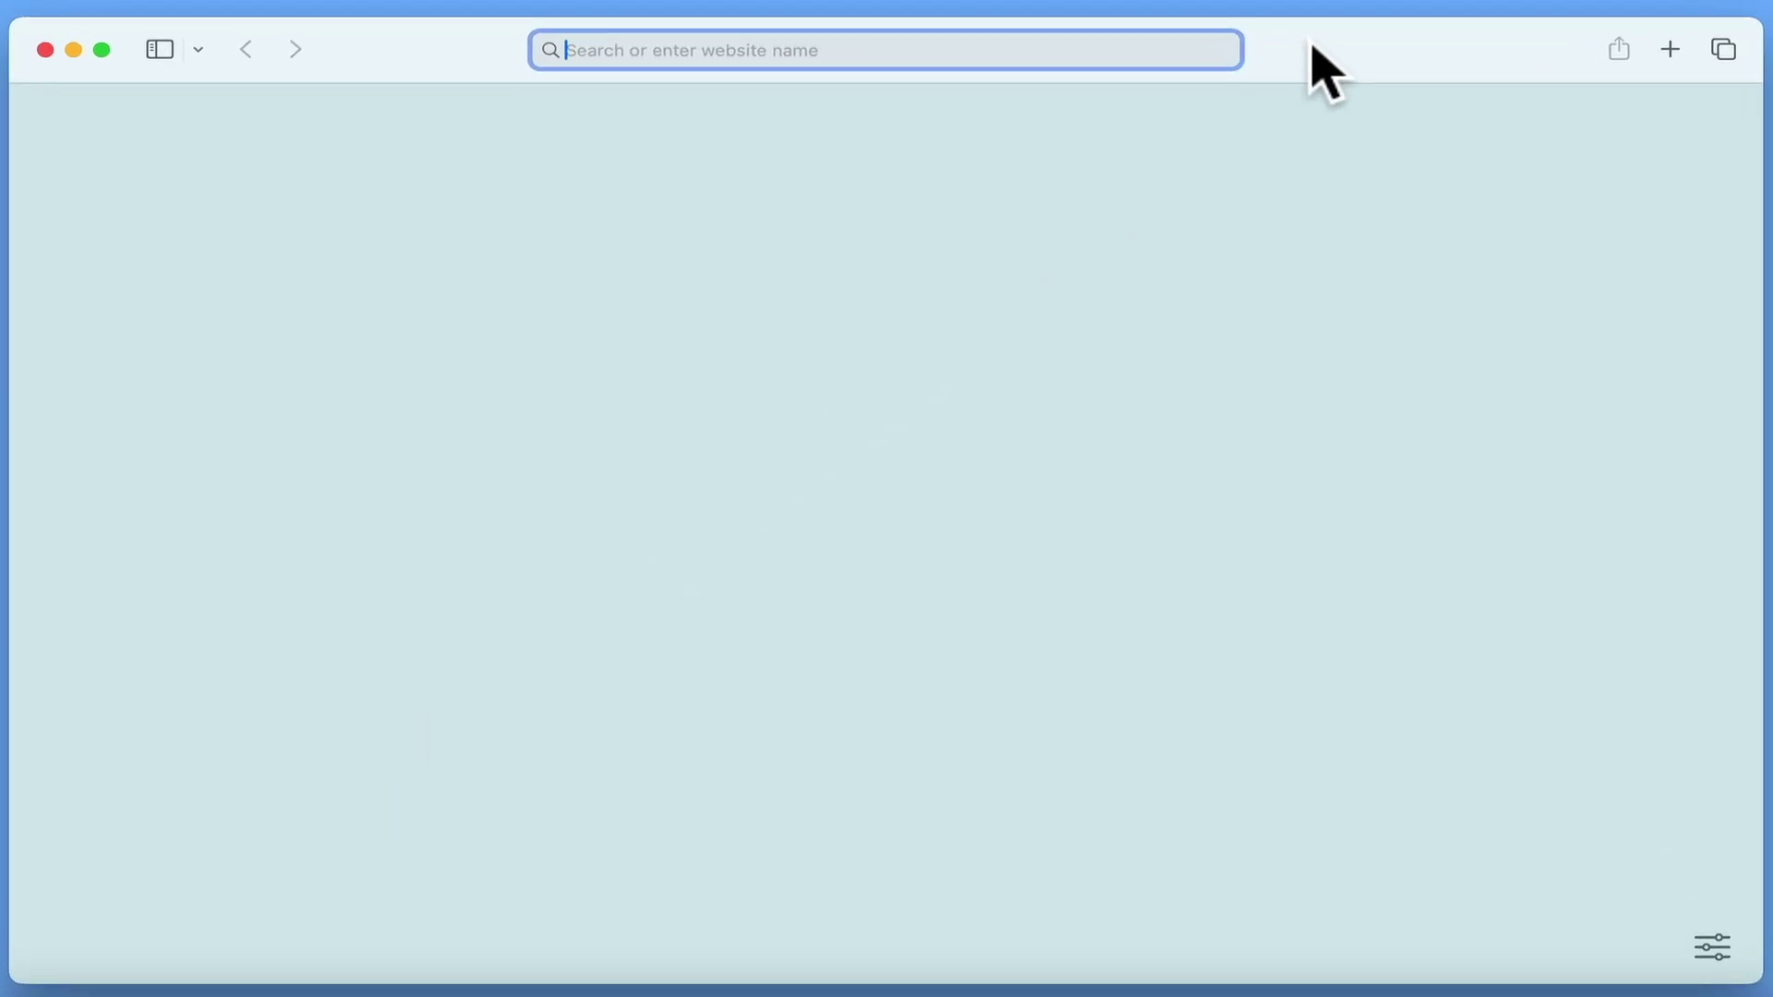
{"action": "type", "text": "router.synology"}
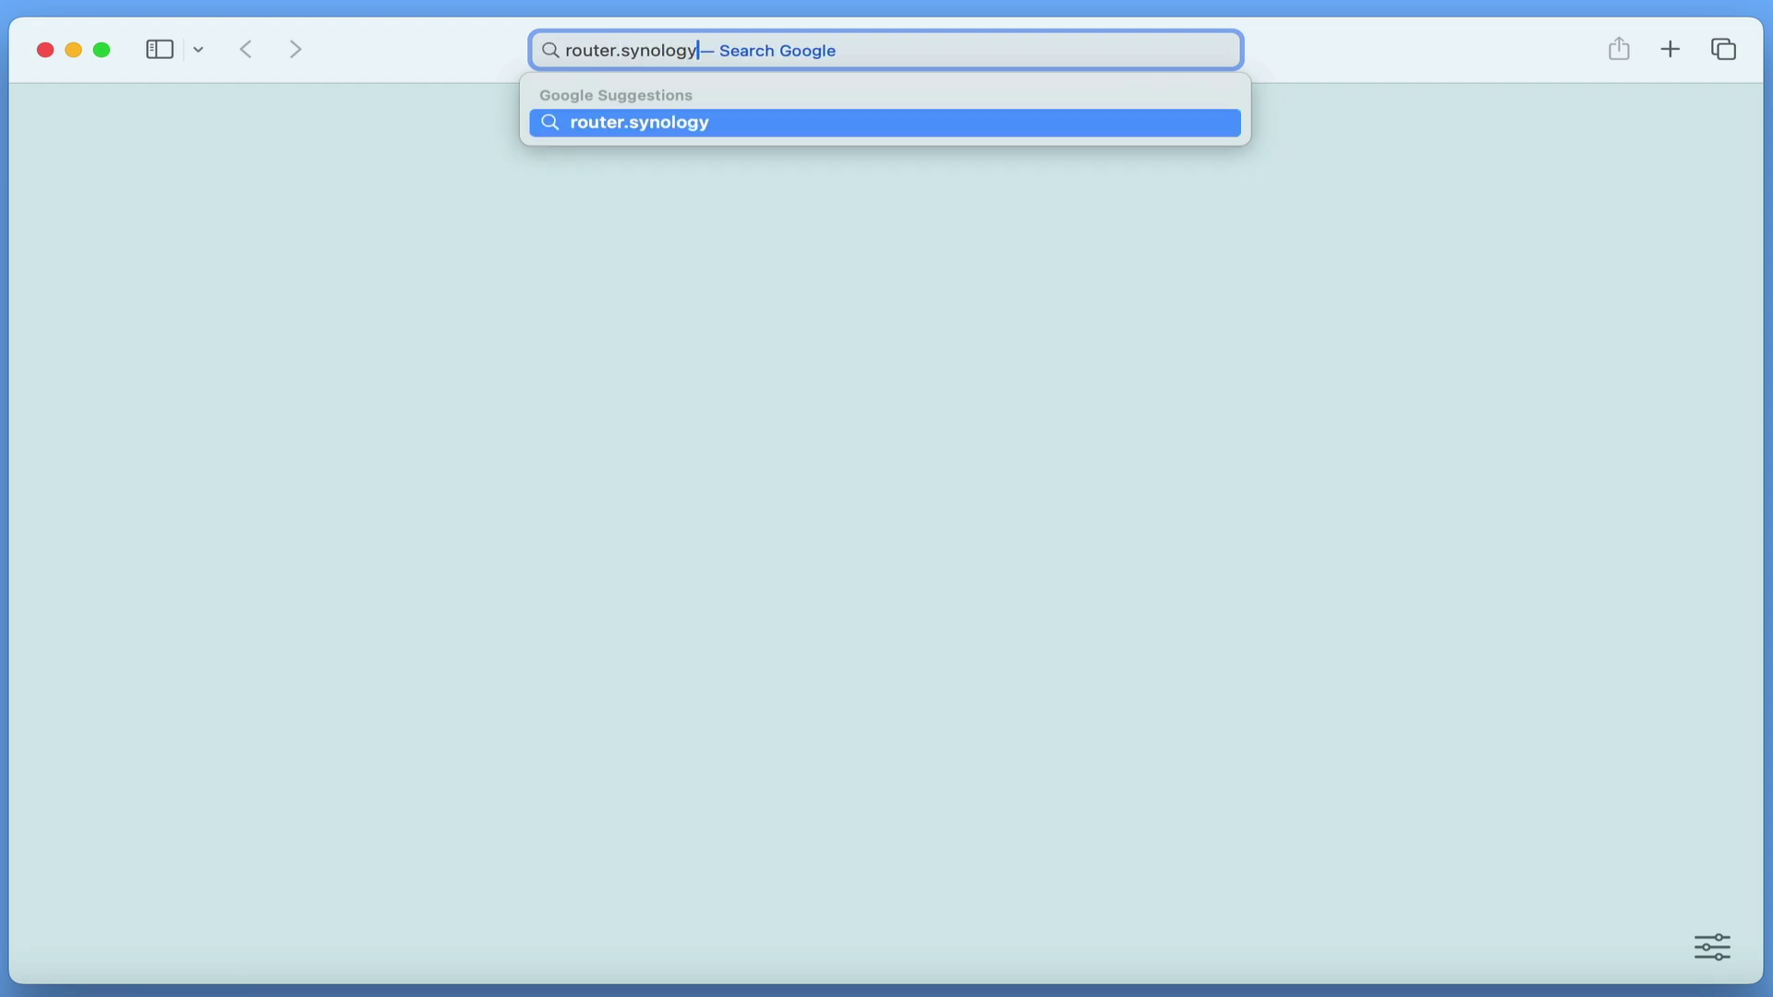
{"action": "type", "text": ".com"}
{"action": "key", "text": "Return"}
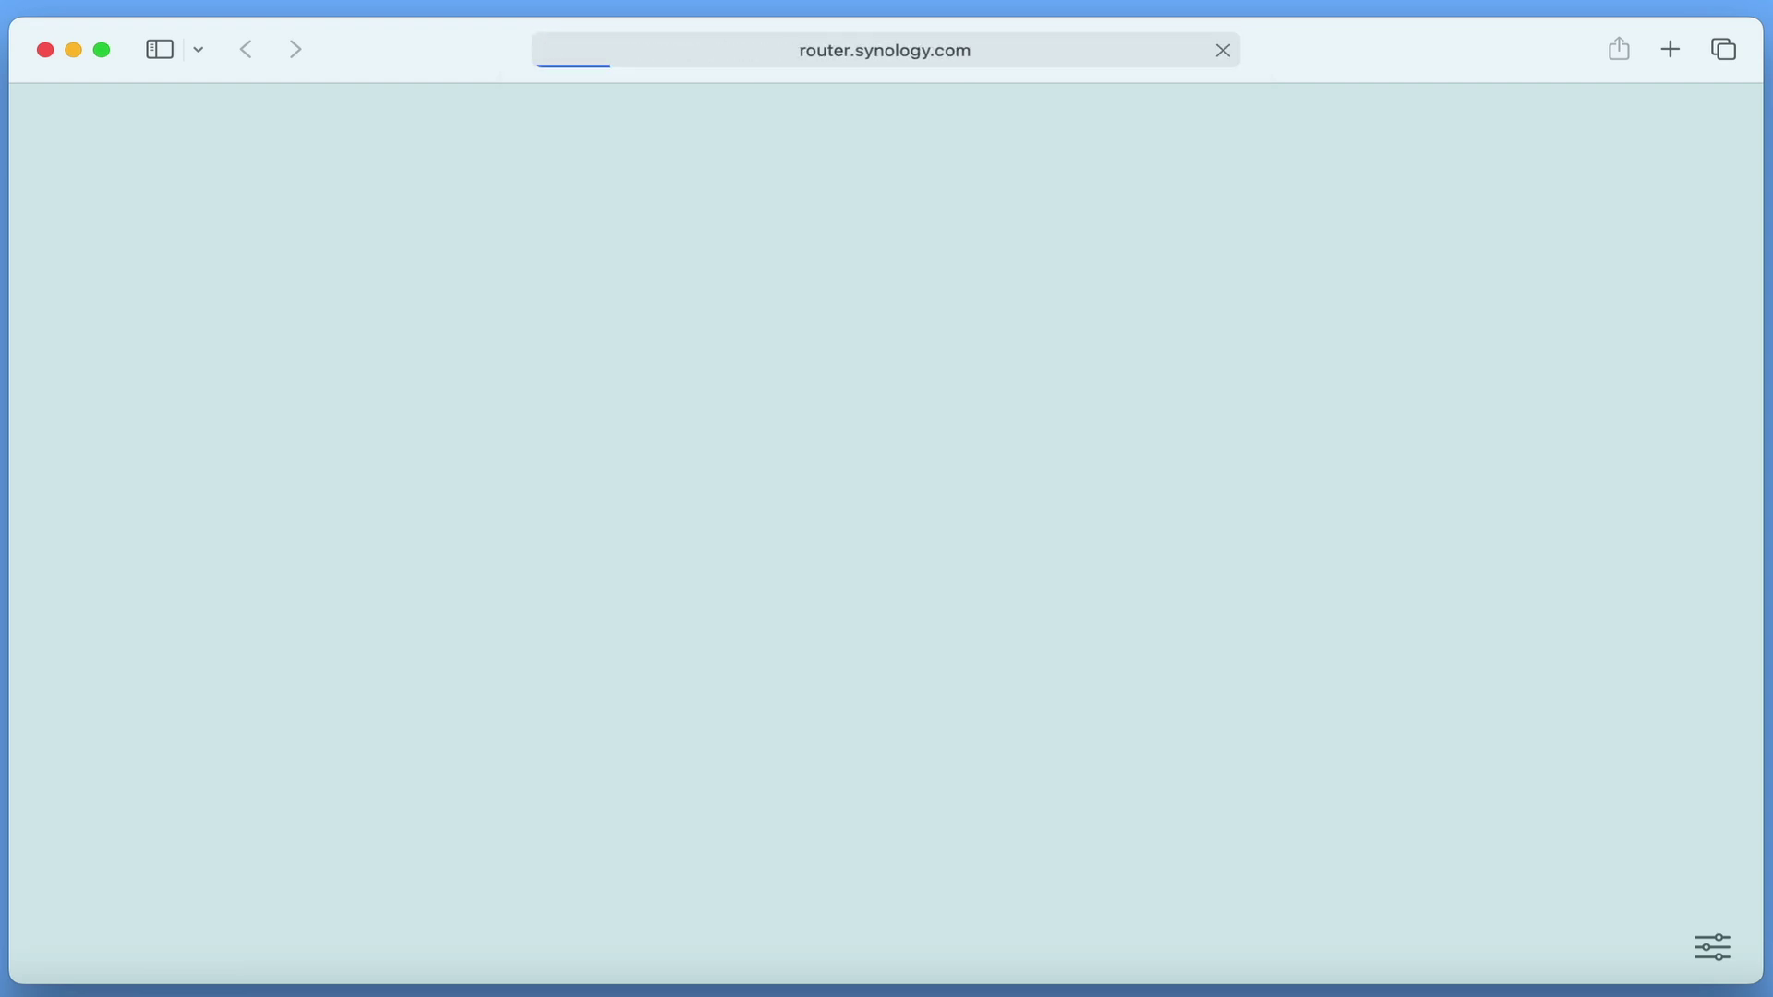